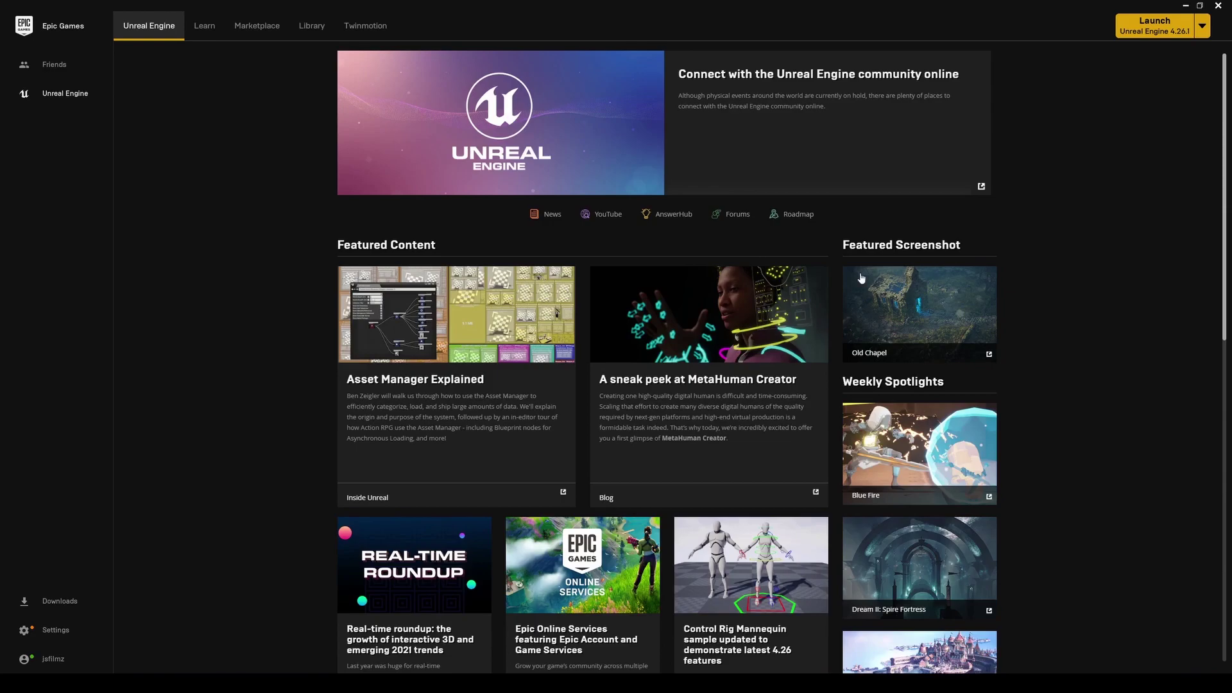
- Search the Marketplace for 'metahuman' and open the MetaHumans sample's detail page
left_click(269, 37)
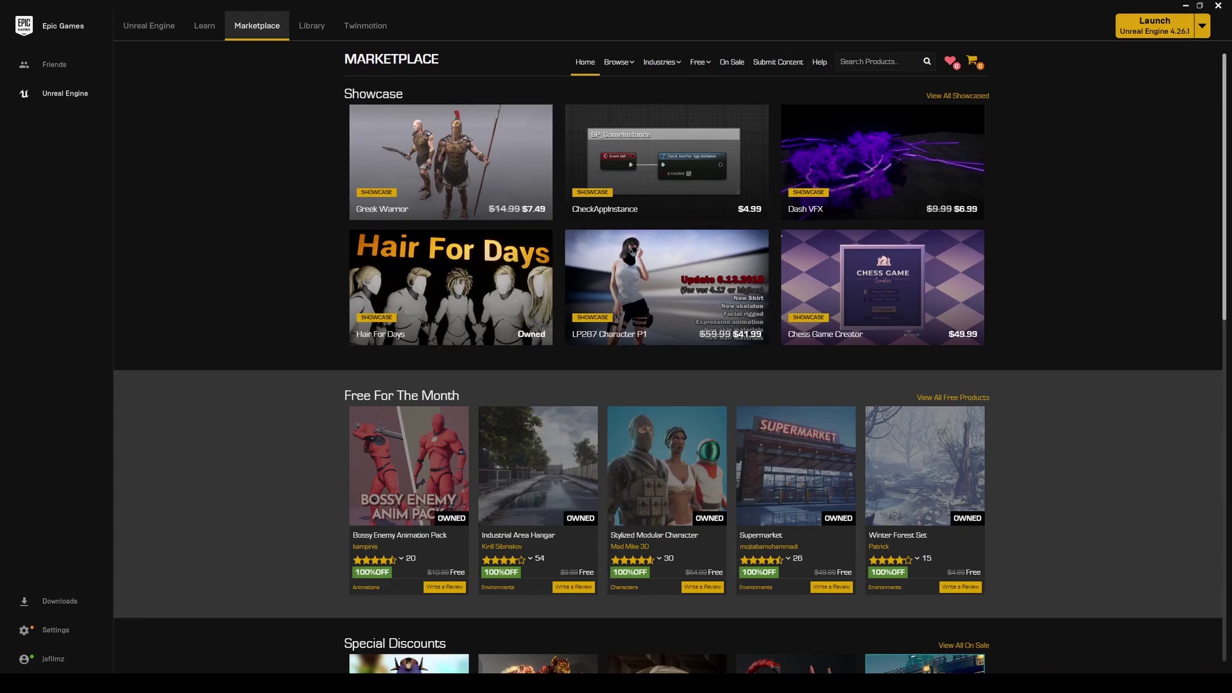
type("metahuman")
key("Return")
left_click(464, 156)
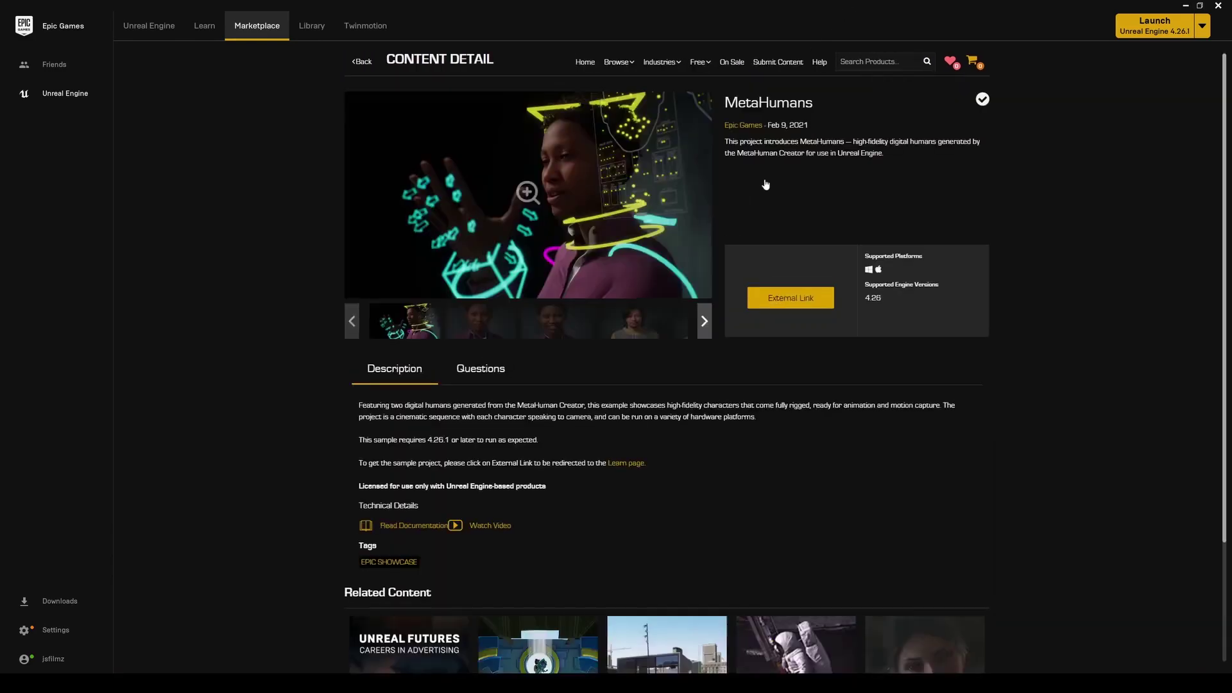
- Request the MetaHumans sample download on the web store, then return to the launcher Library
left_click(795, 300)
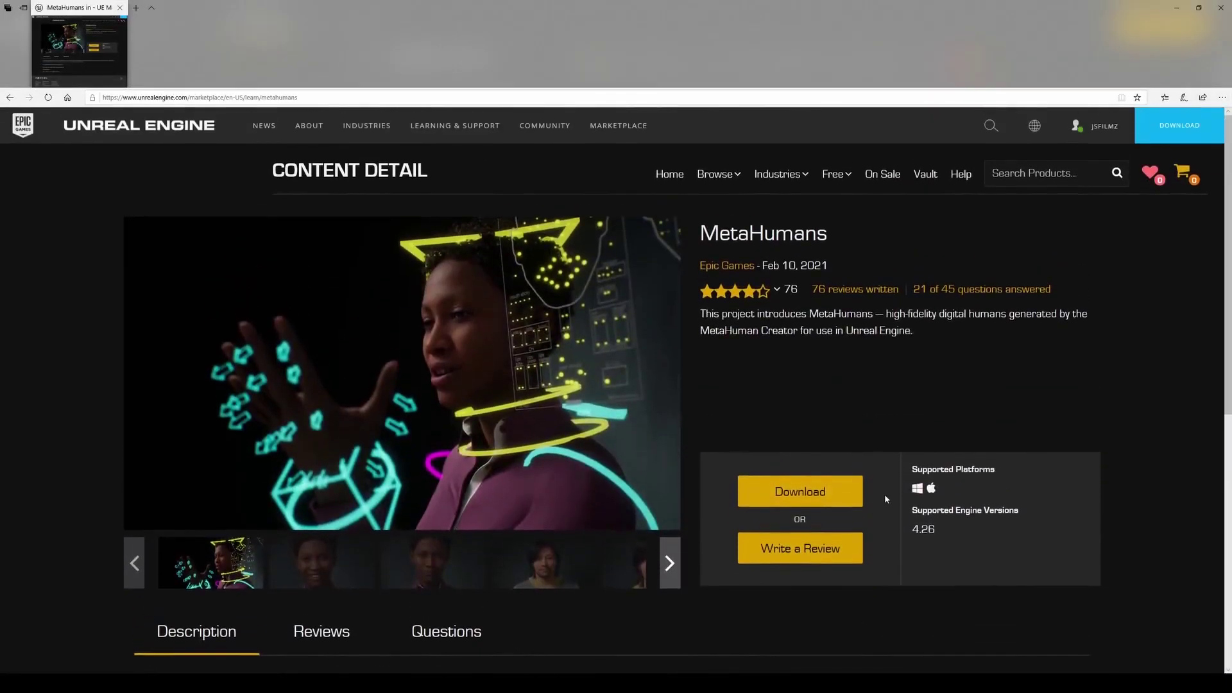
left_click(823, 493)
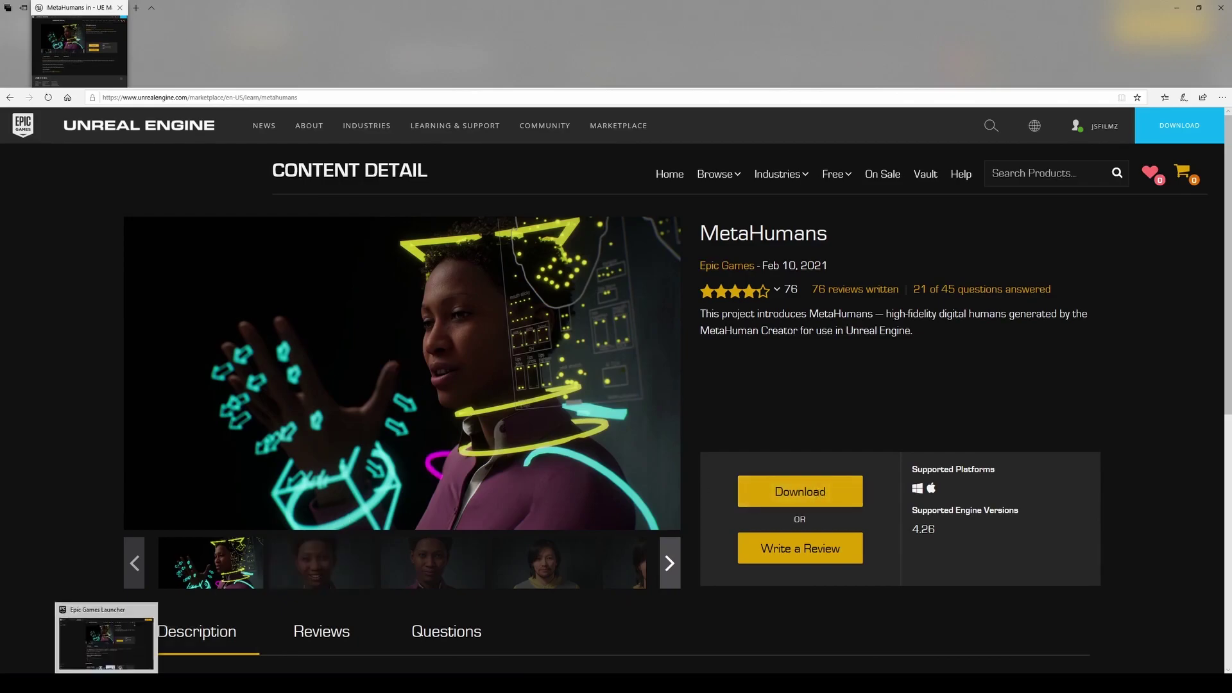
left_click(103, 633)
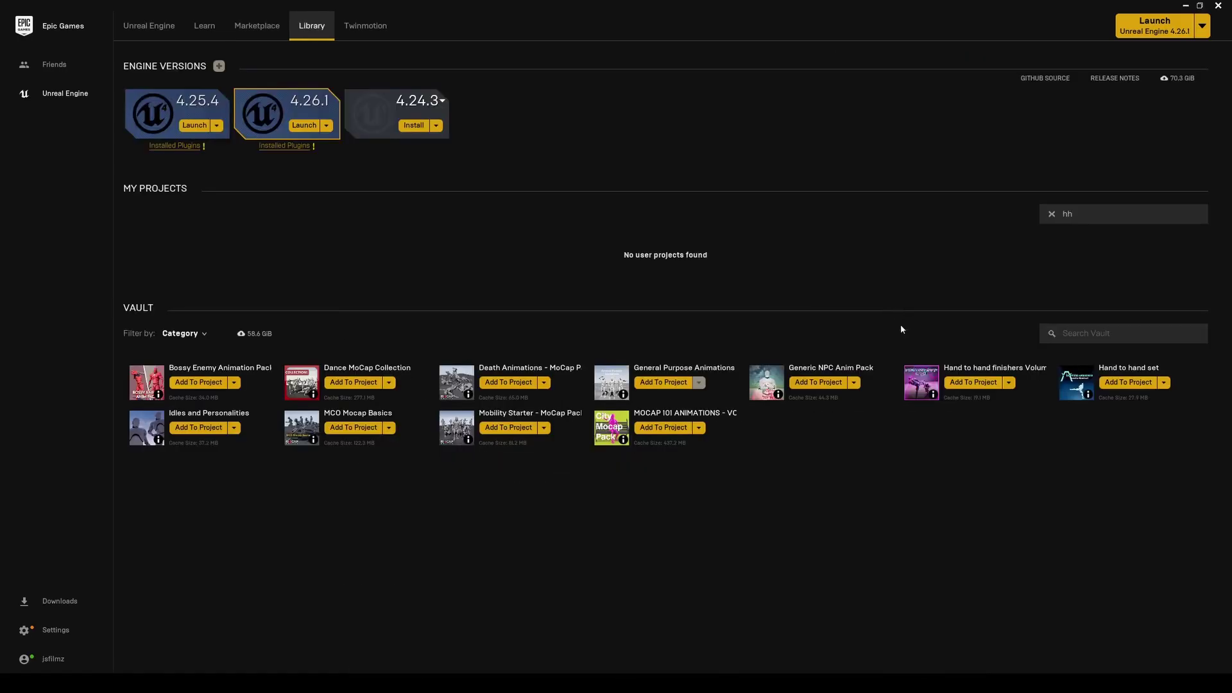
- Set the Vault category filter to All and scroll down to the MetaHumans sample
left_click(174, 334)
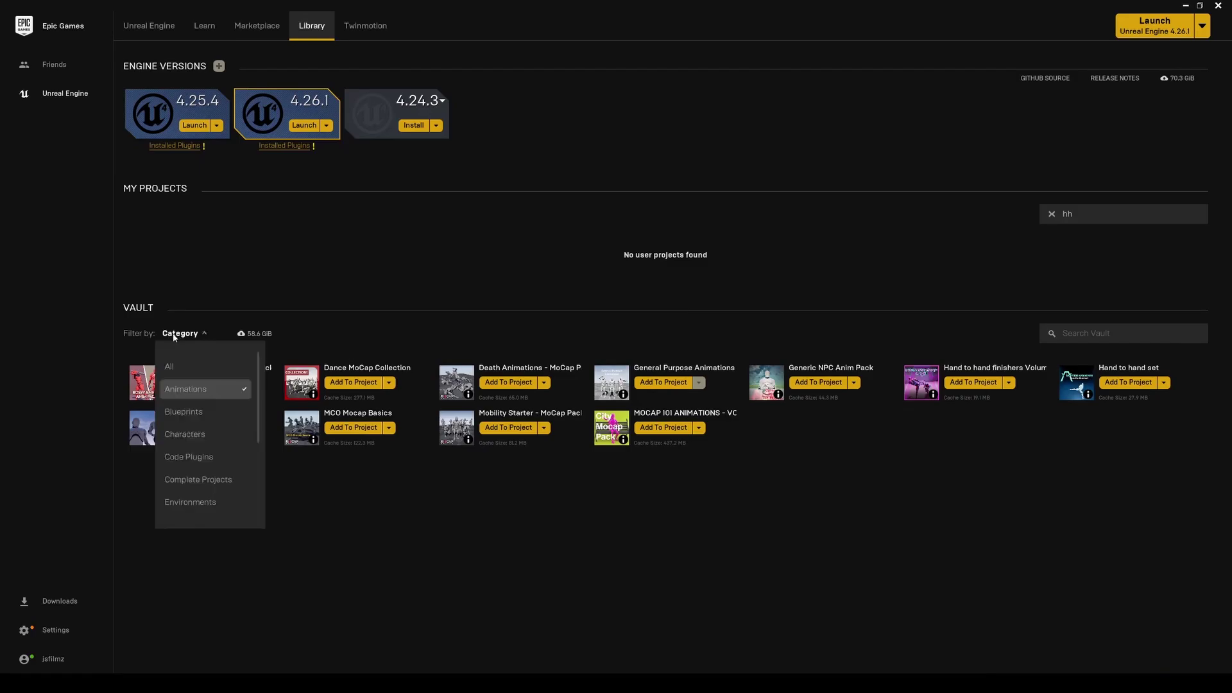
left_click(172, 363)
scroll(461, 377, "down", 1)
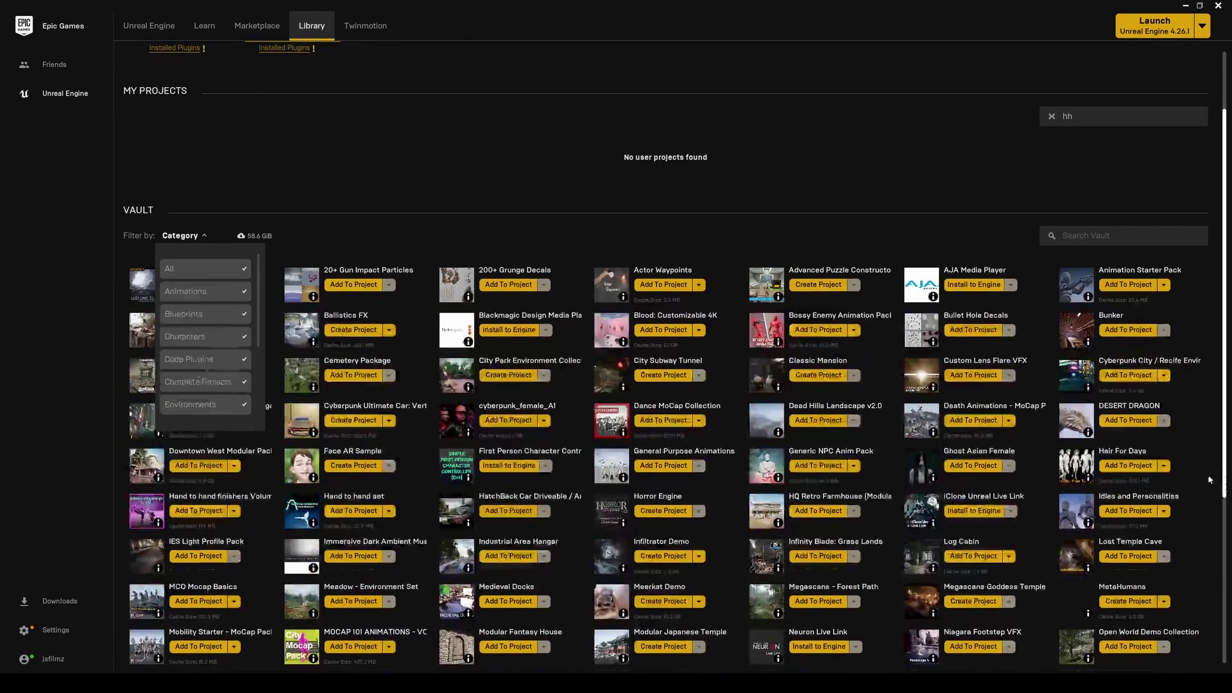
scroll(1097, 498, "down", 1)
scroll(777, 610, "down", 1)
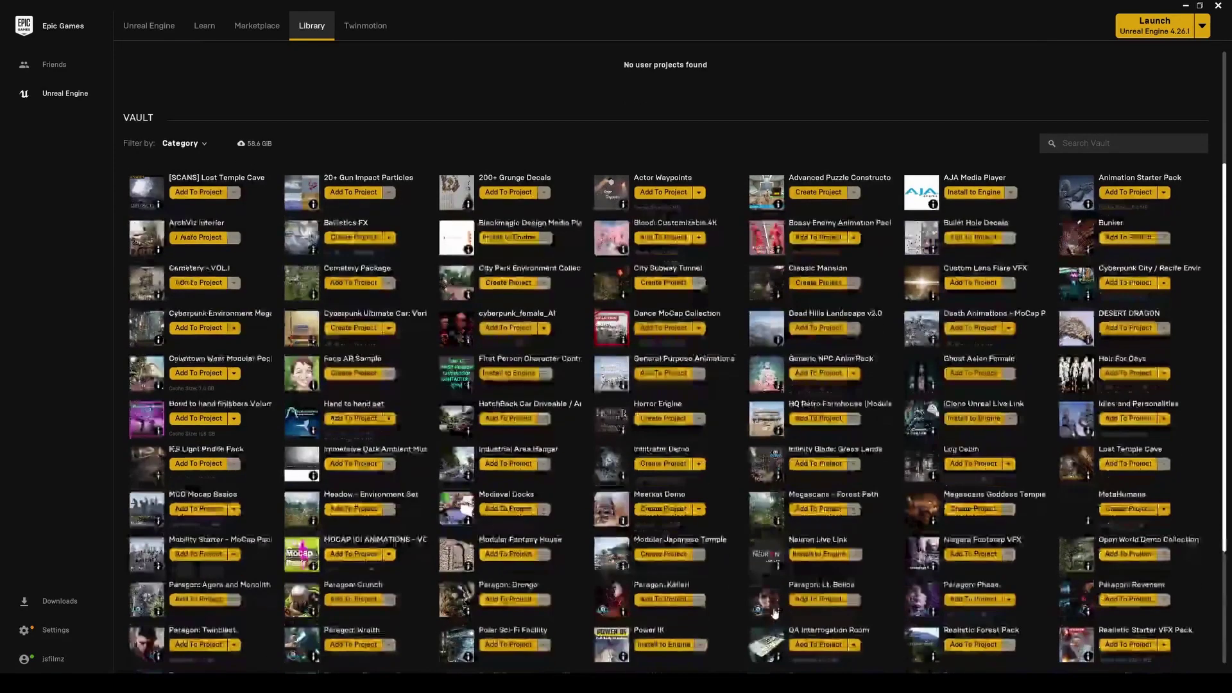
- Create the MetaHumanstut project from the MetaHumans sample and launch Unreal Engine 4.26.1
left_click(1117, 509)
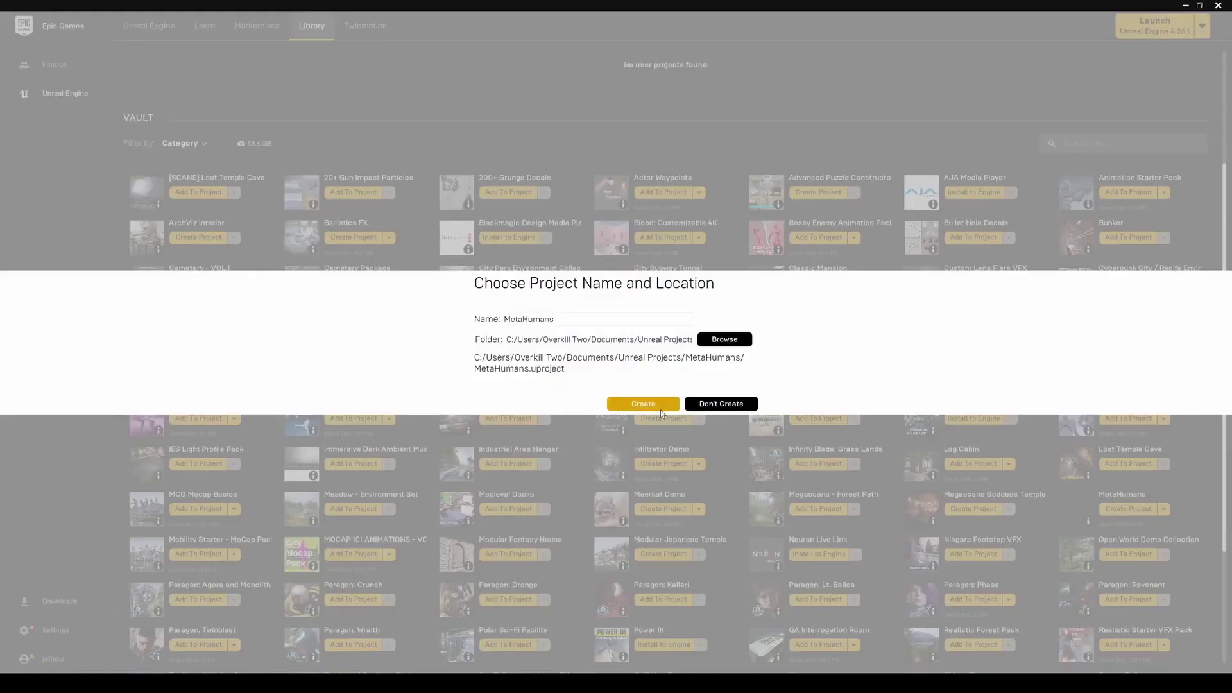
type("tut")
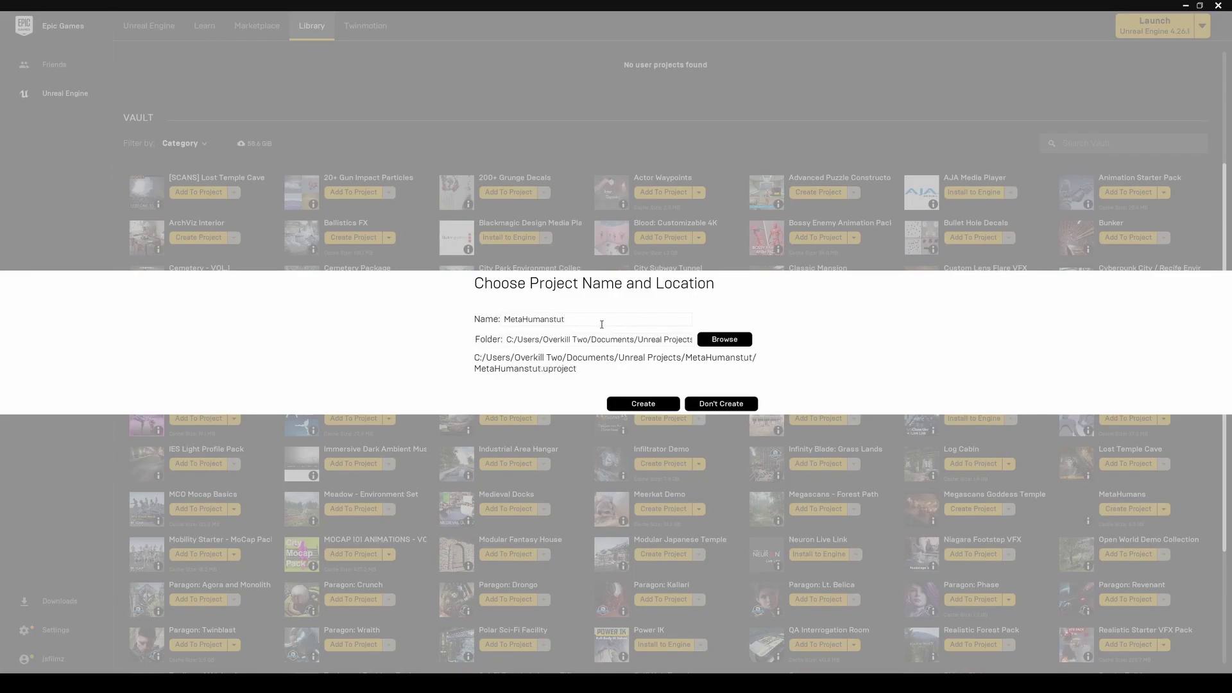
left_click(654, 408)
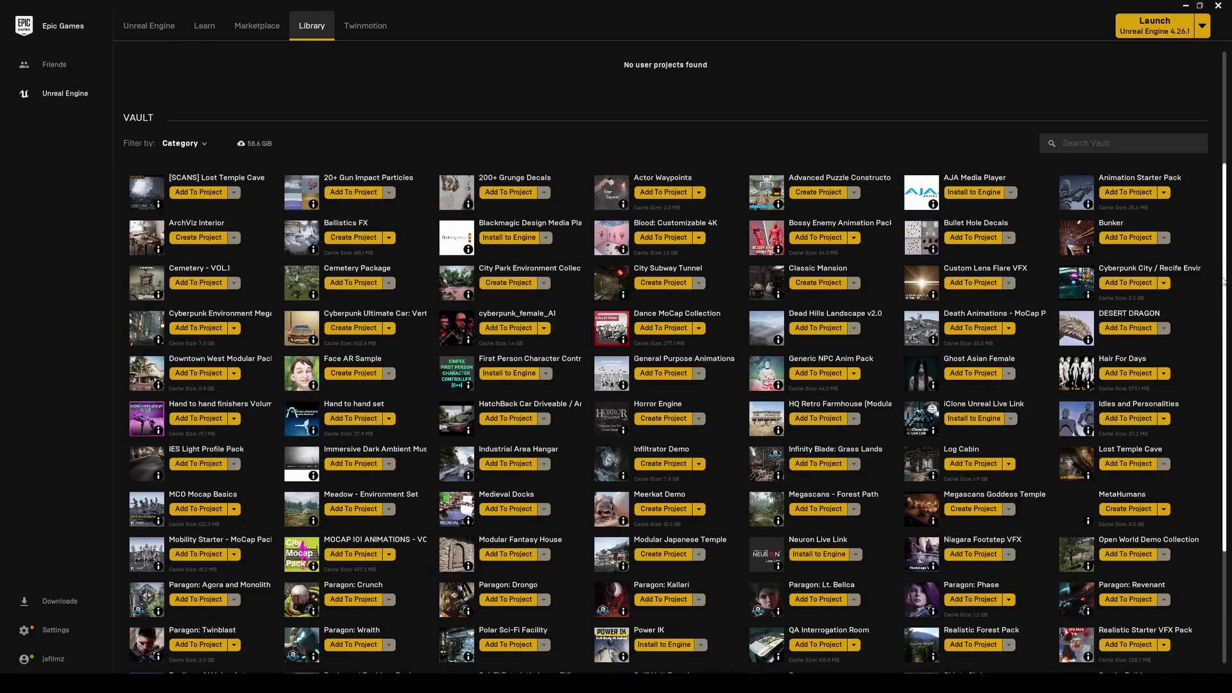
left_click(1167, 36)
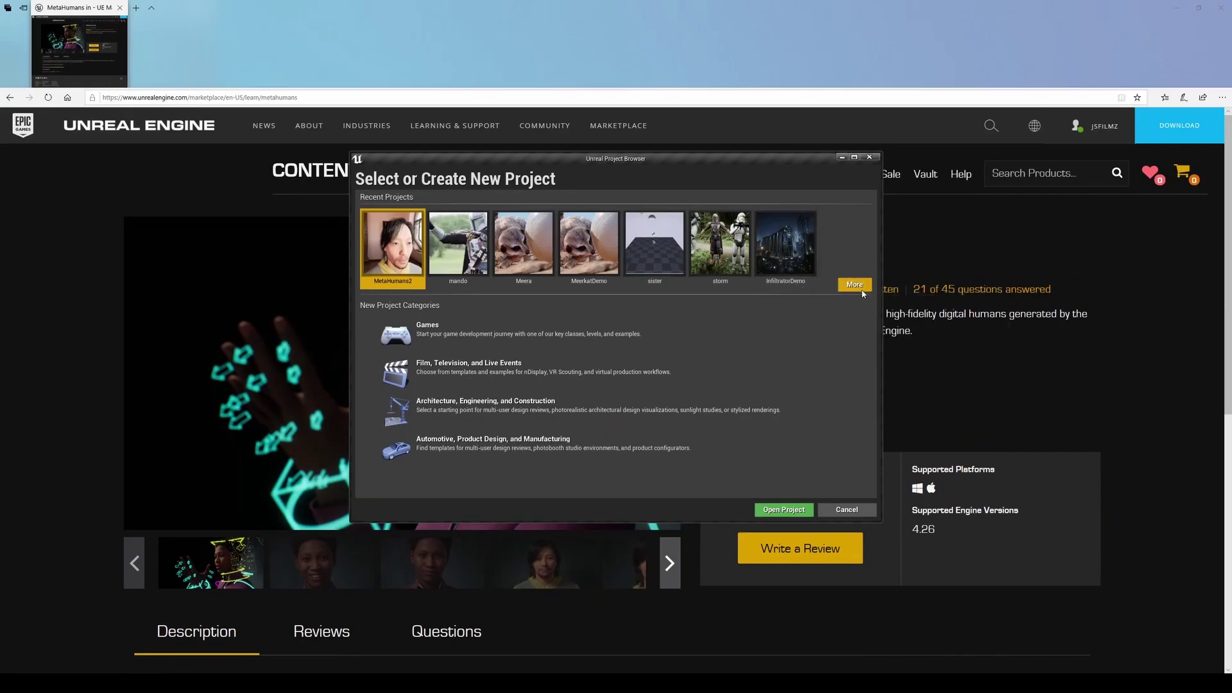
- Open MetaHumanstut from the full project list in the Project Browser
left_click(861, 288)
left_click_drag(864, 295, 864, 357)
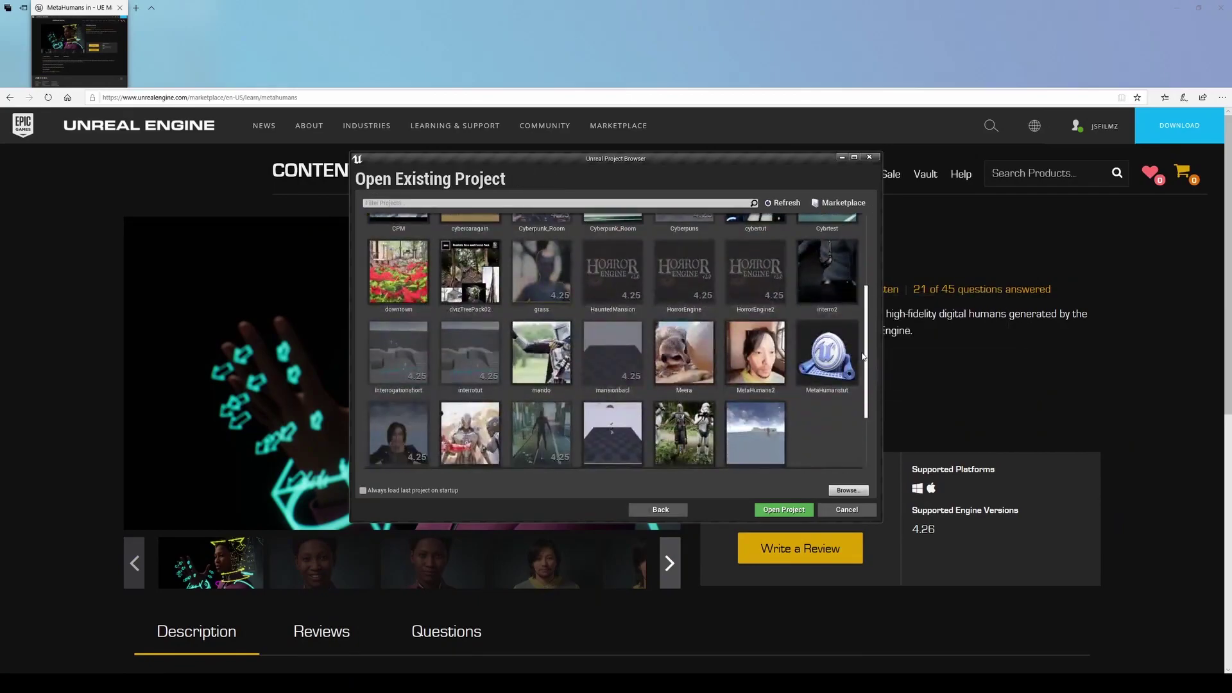
left_click(837, 376)
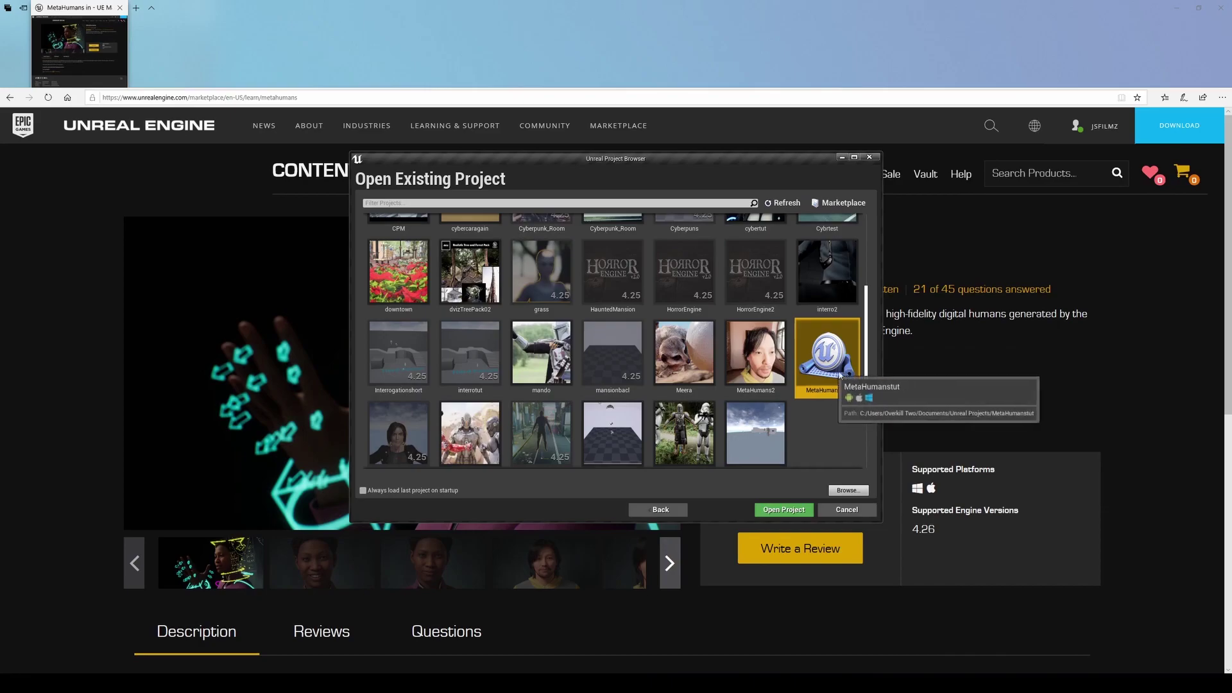
double_click(828, 369)
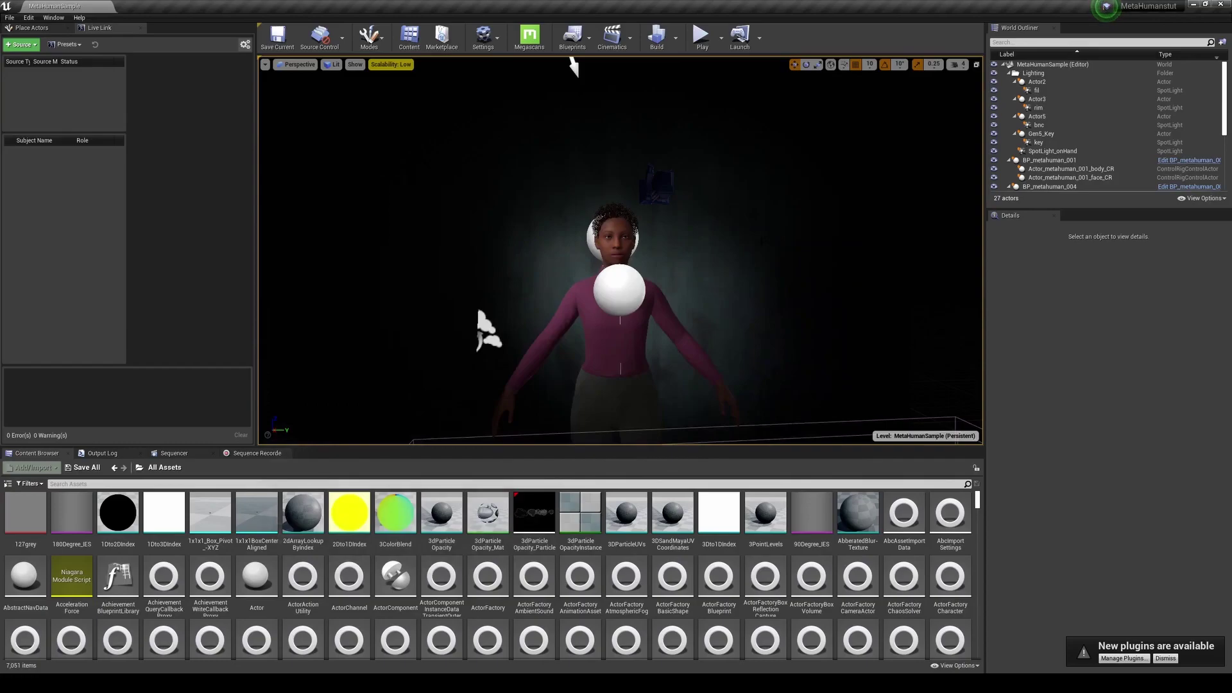
- Show the viewport FPS readout and set Scalability View Distance to Near
left_click(265, 65)
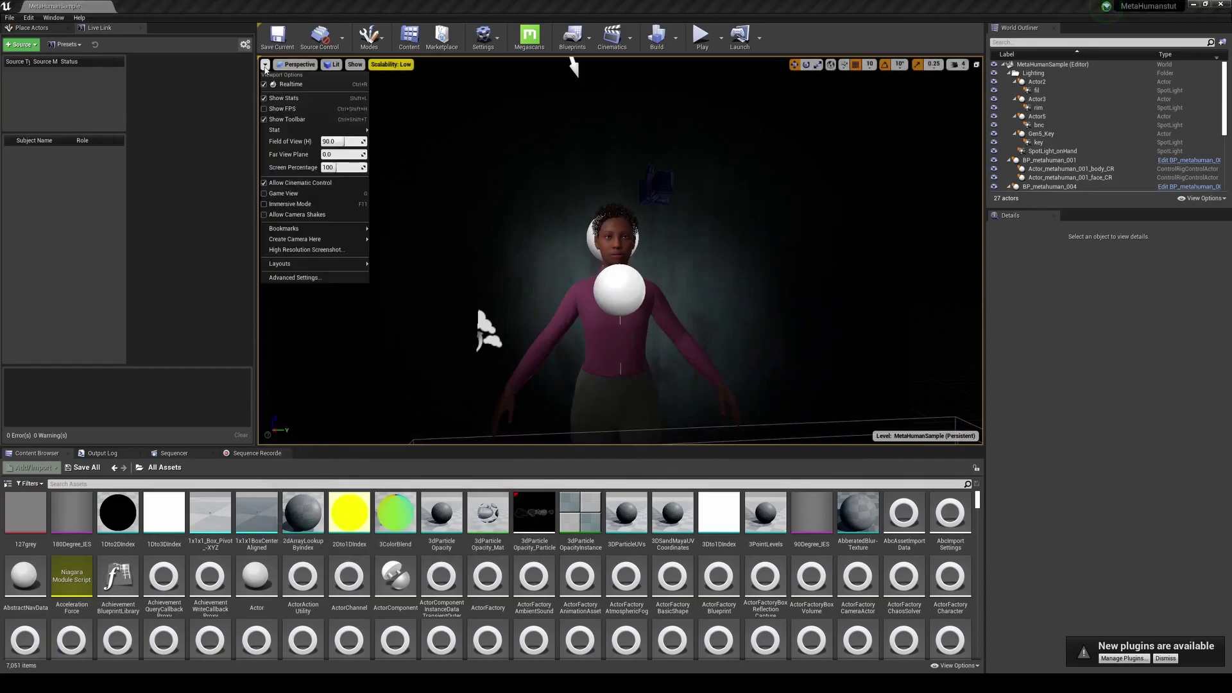
left_click(292, 109)
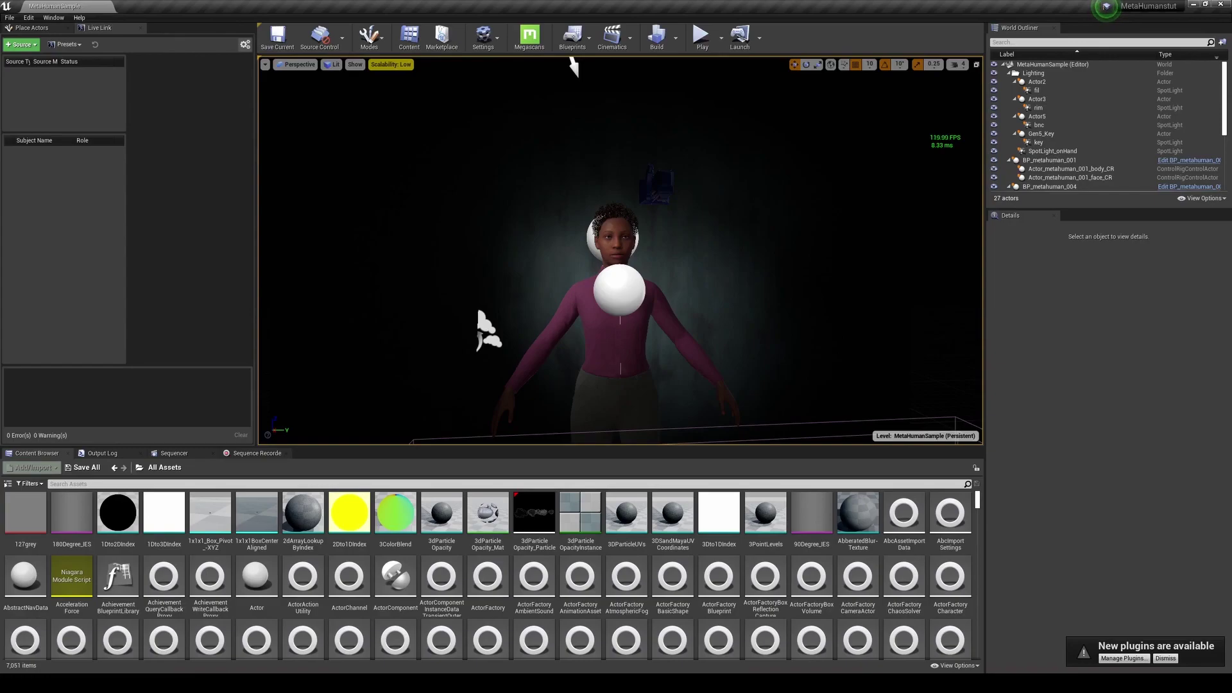
left_click(391, 64)
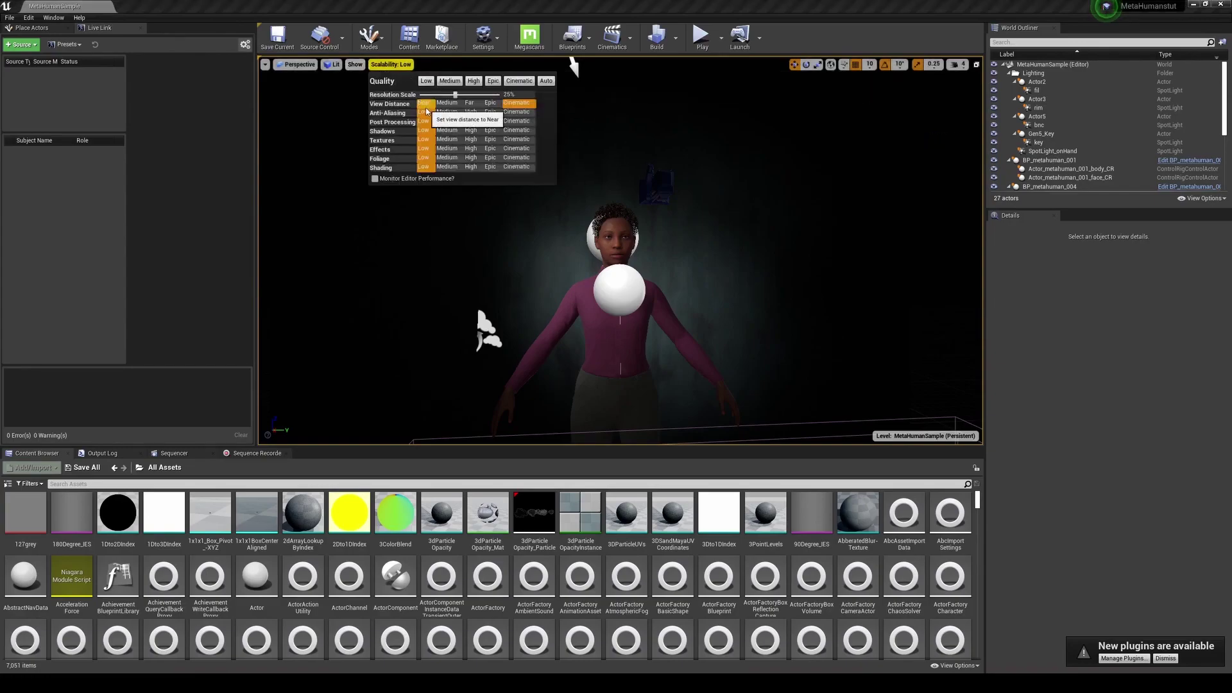
left_click(427, 104)
key("Escape")
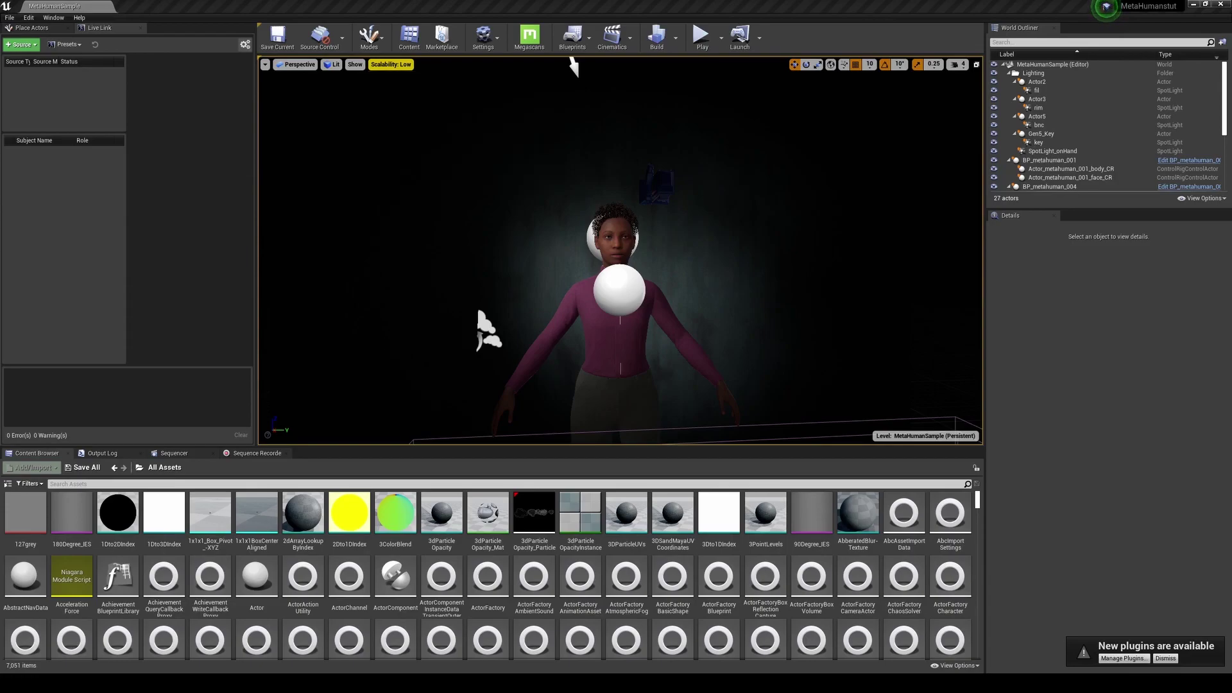
- Raise the camera movement speed to 3 and fly the view close to the MetaHuman
right_click_drag(573, 64, 942, 56)
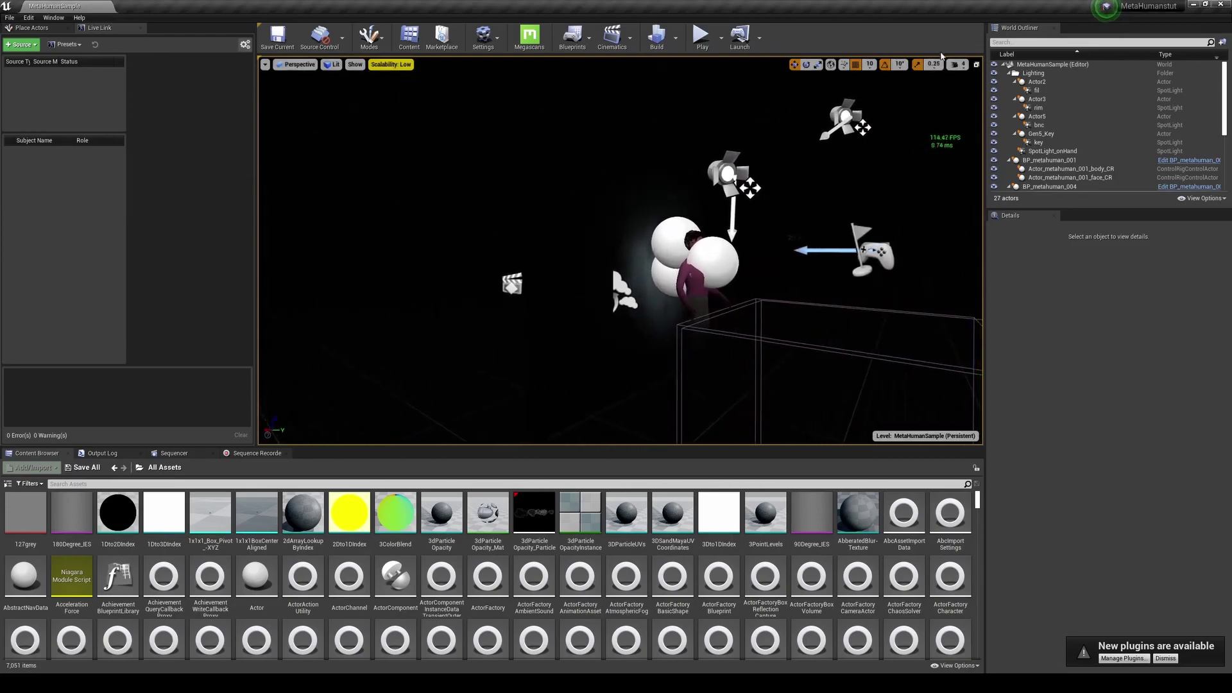
left_click(934, 64)
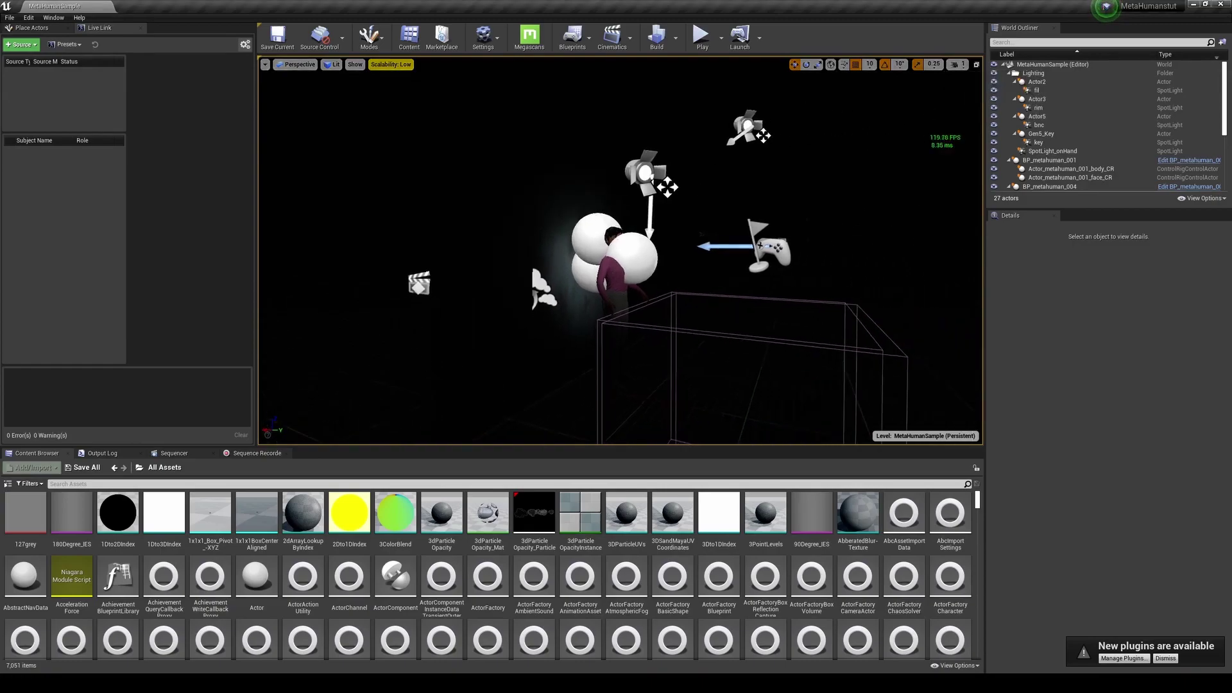
right_click_drag(917, 119, 917, 119)
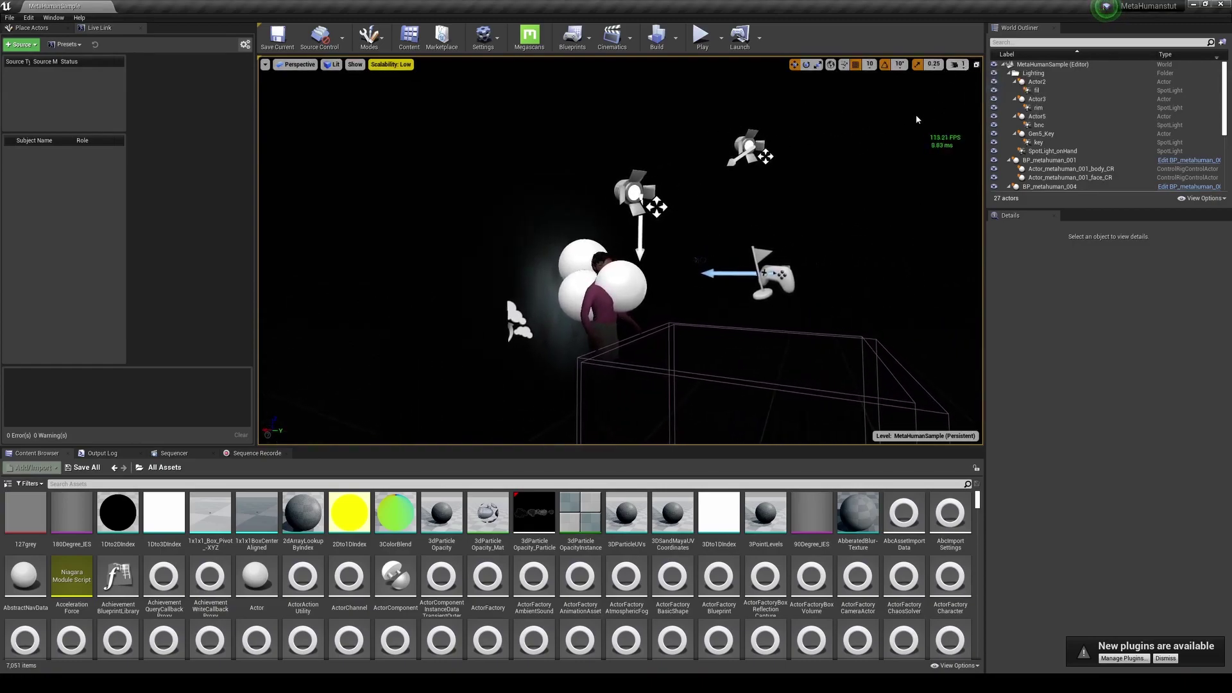
left_click(958, 65)
left_click_drag(974, 88, 954, 88)
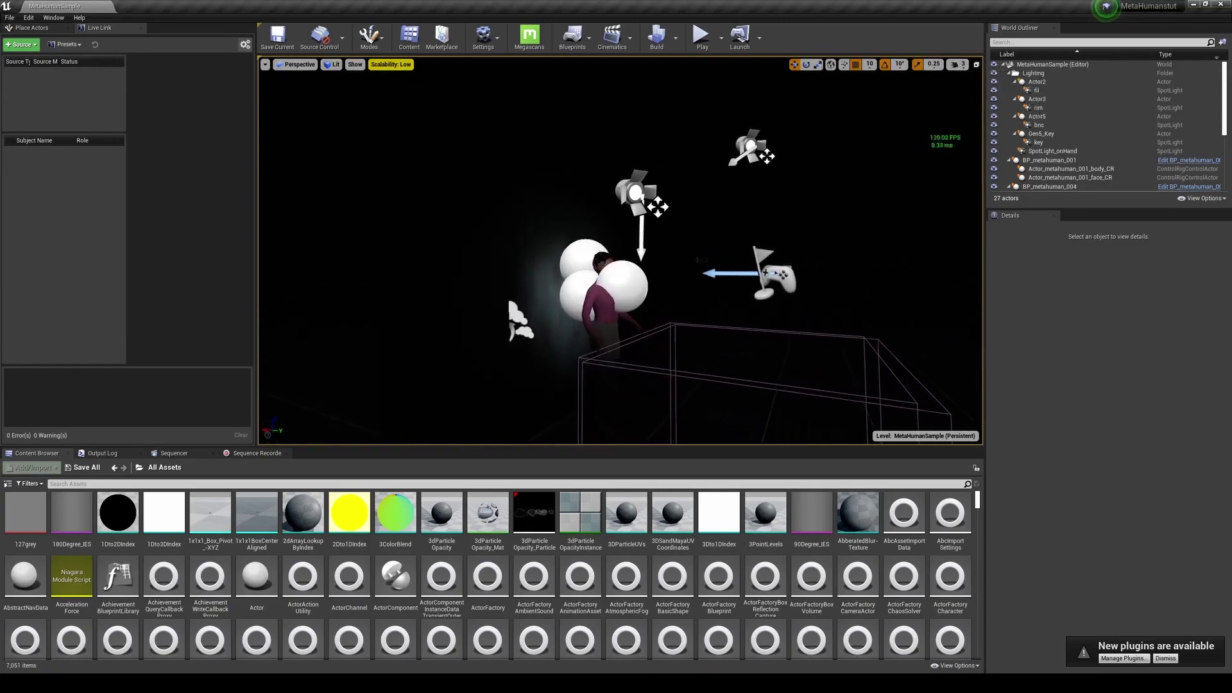
mouse_move(509, 302)
right_mouse_down()
mouse_move(388, 414)
mouse_move(272, 423)
right_mouse_up()
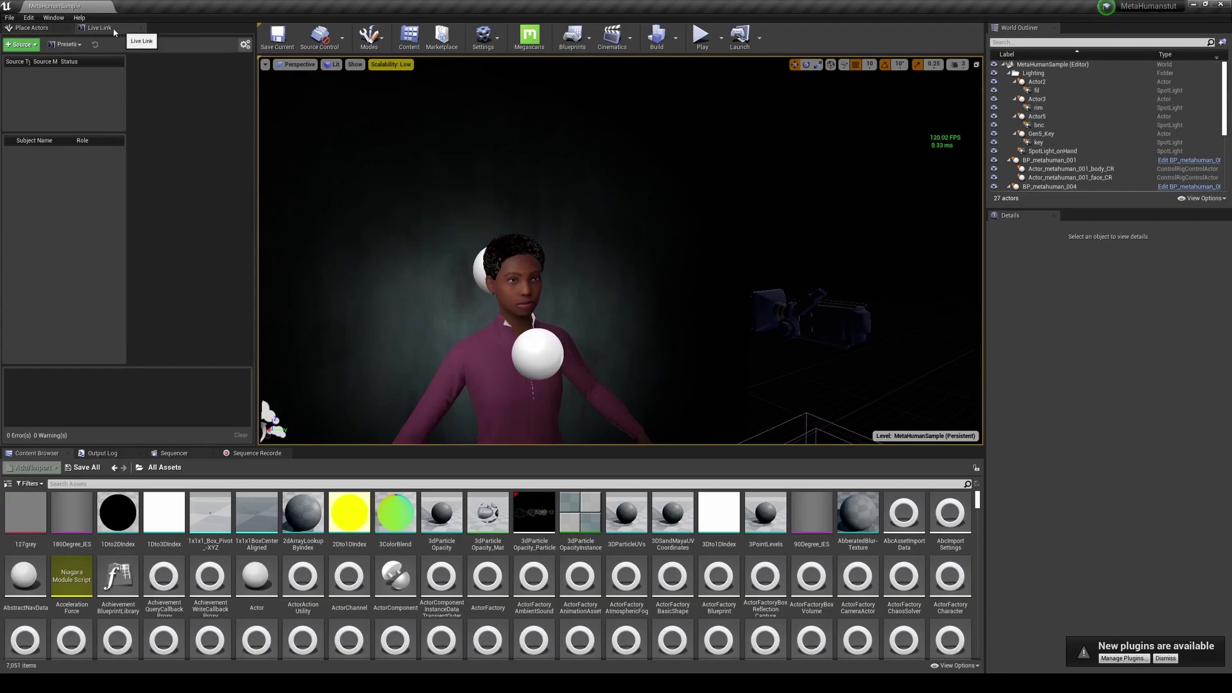
left_click(28, 18)
left_click(49, 166)
left_click(761, 142)
type("app")
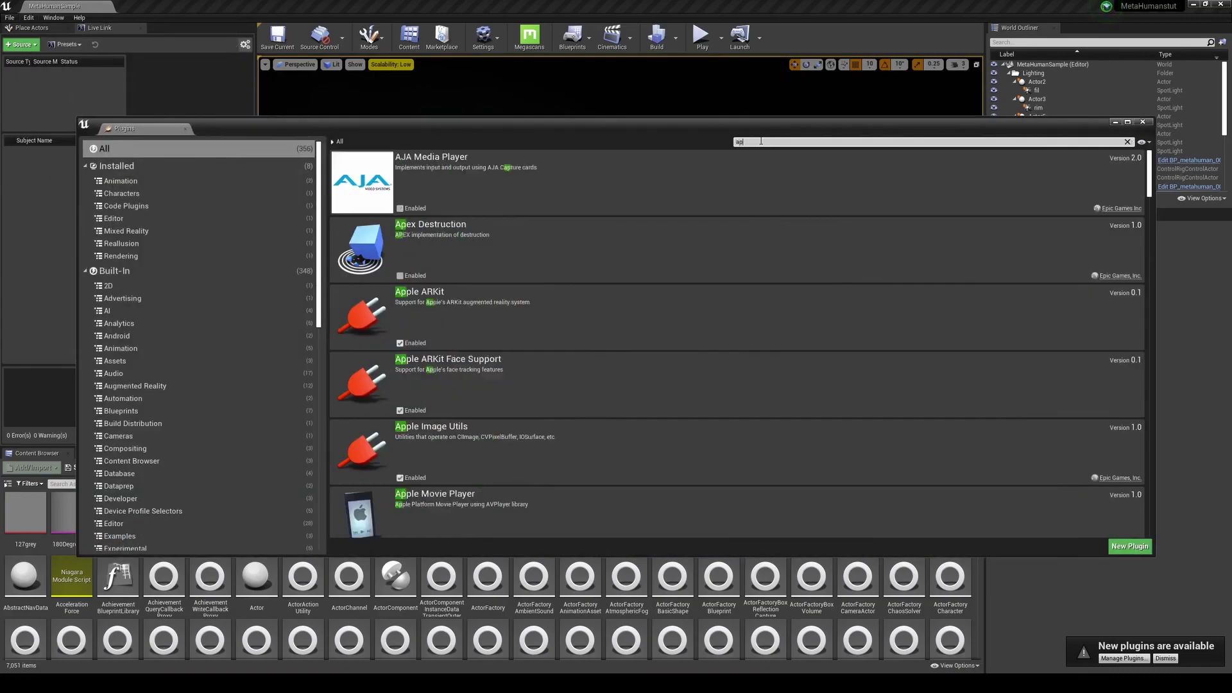
type("le")
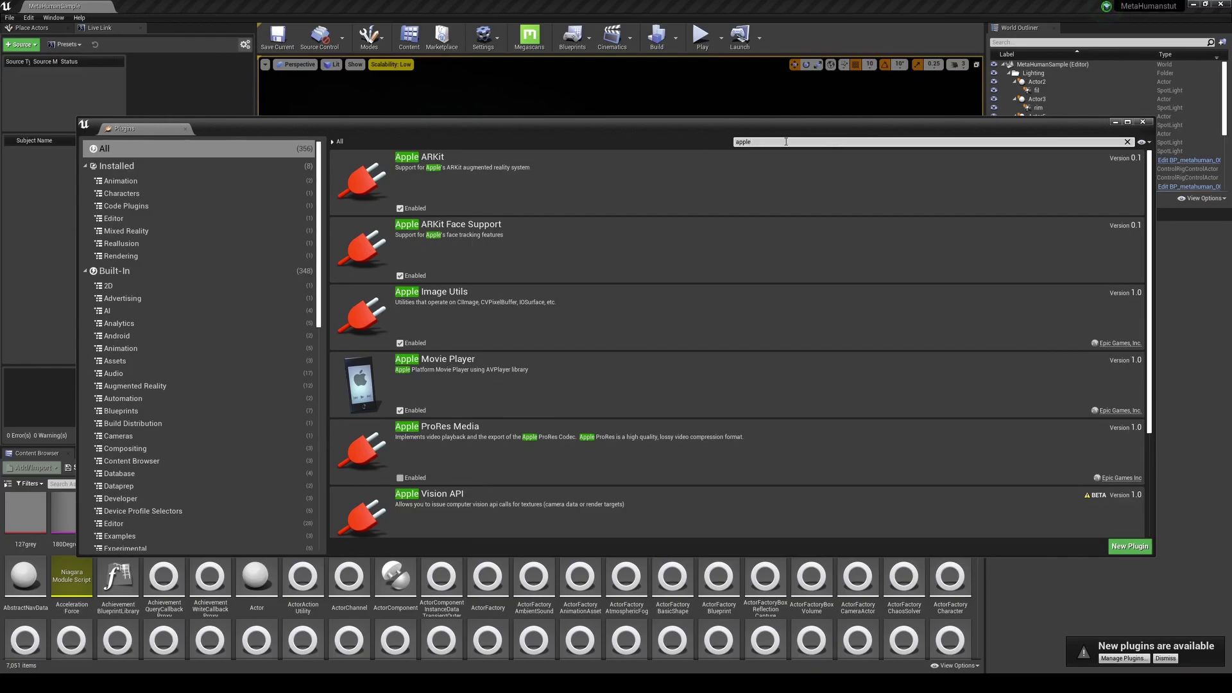
left_click(1143, 122)
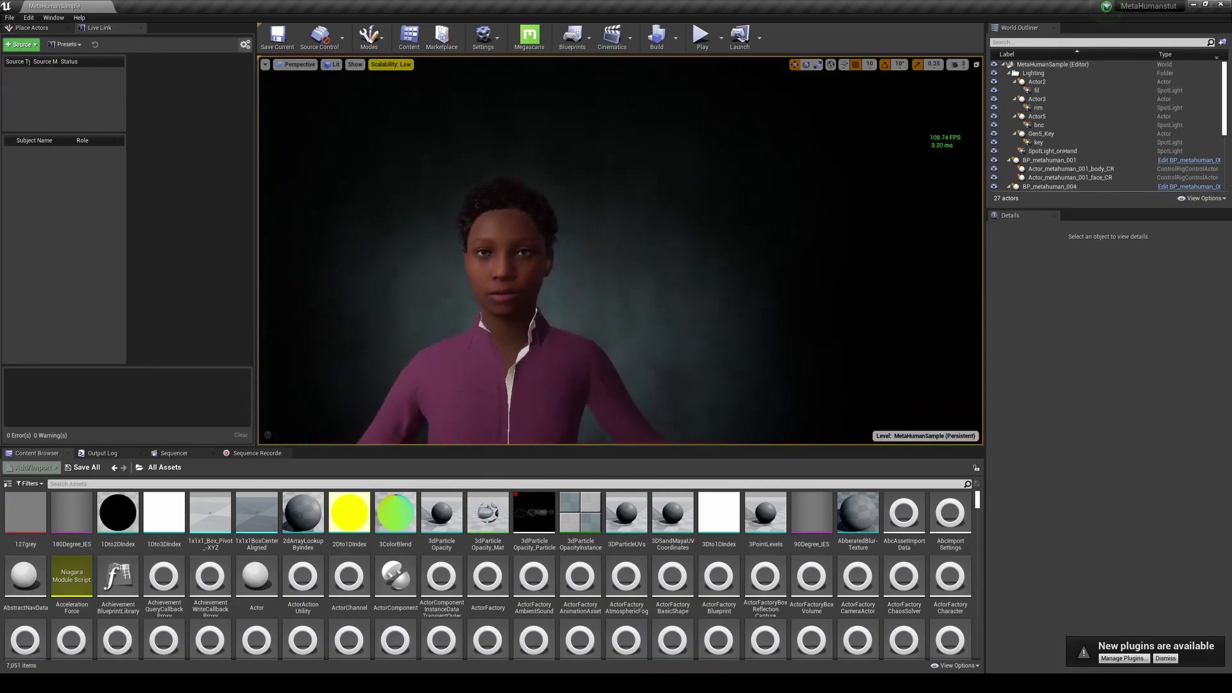
- Browse the project's Content folders, looking inside the Animation folder
left_click(139, 468)
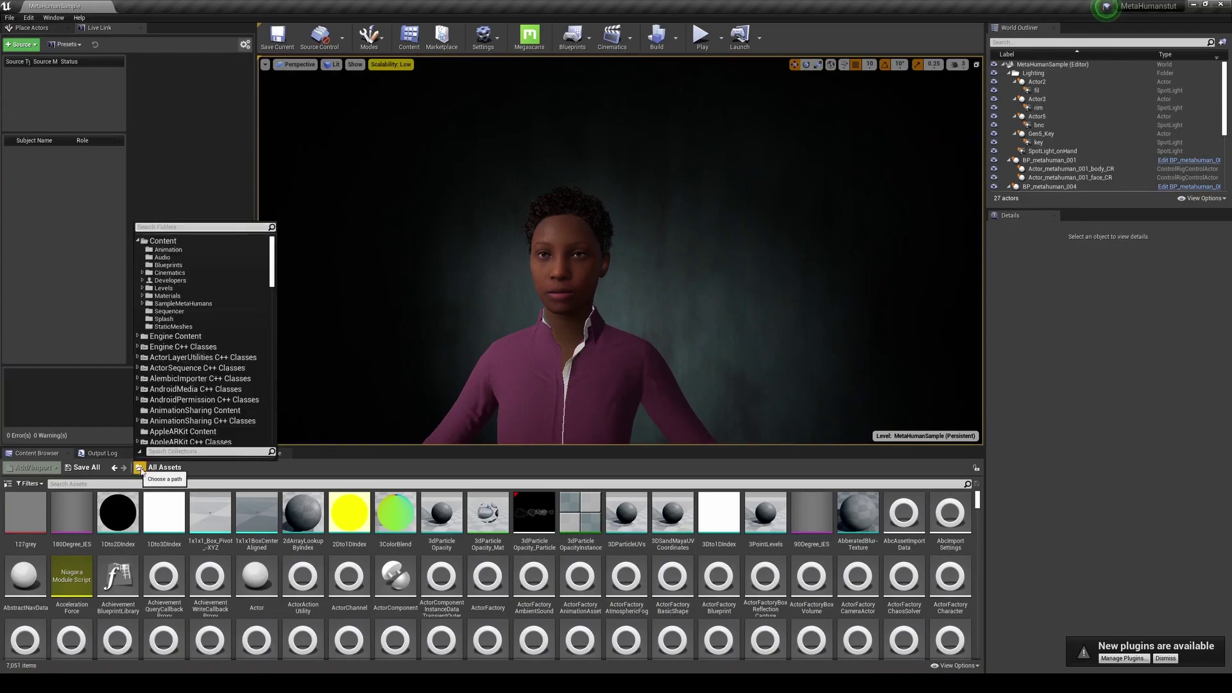
left_click(210, 249)
left_click(161, 468)
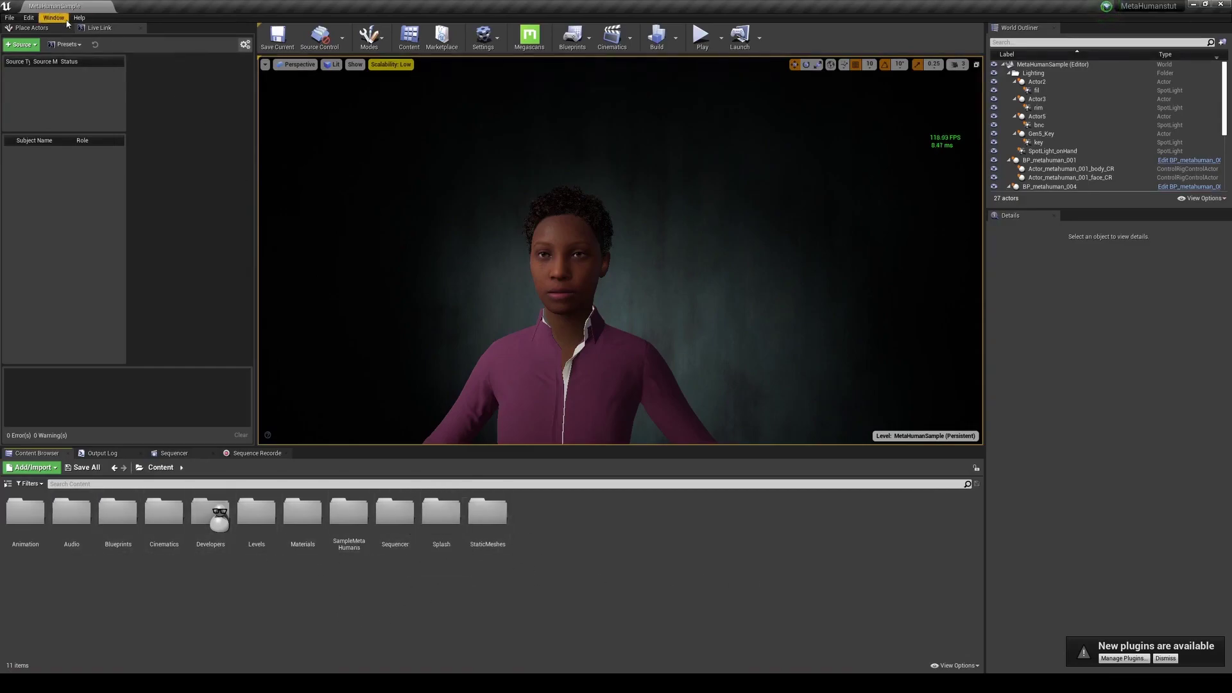
- Open the Live Link panel and dock it as a tab beside Place Actors
left_click(62, 20)
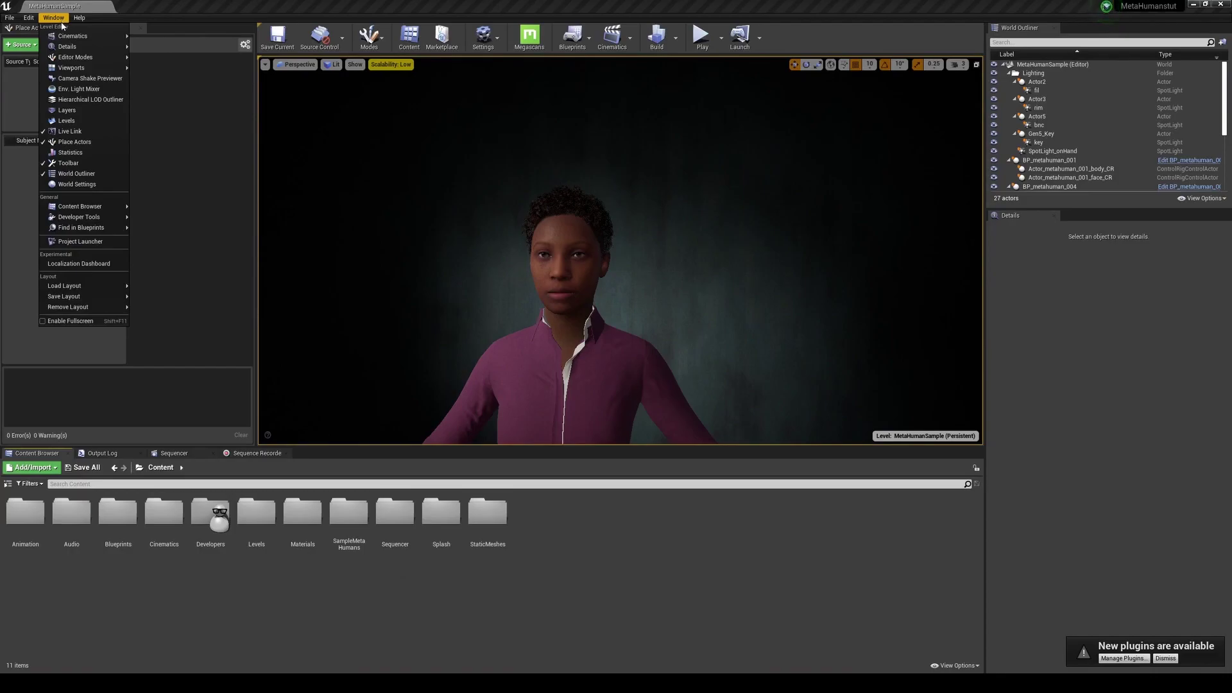
left_click(91, 133)
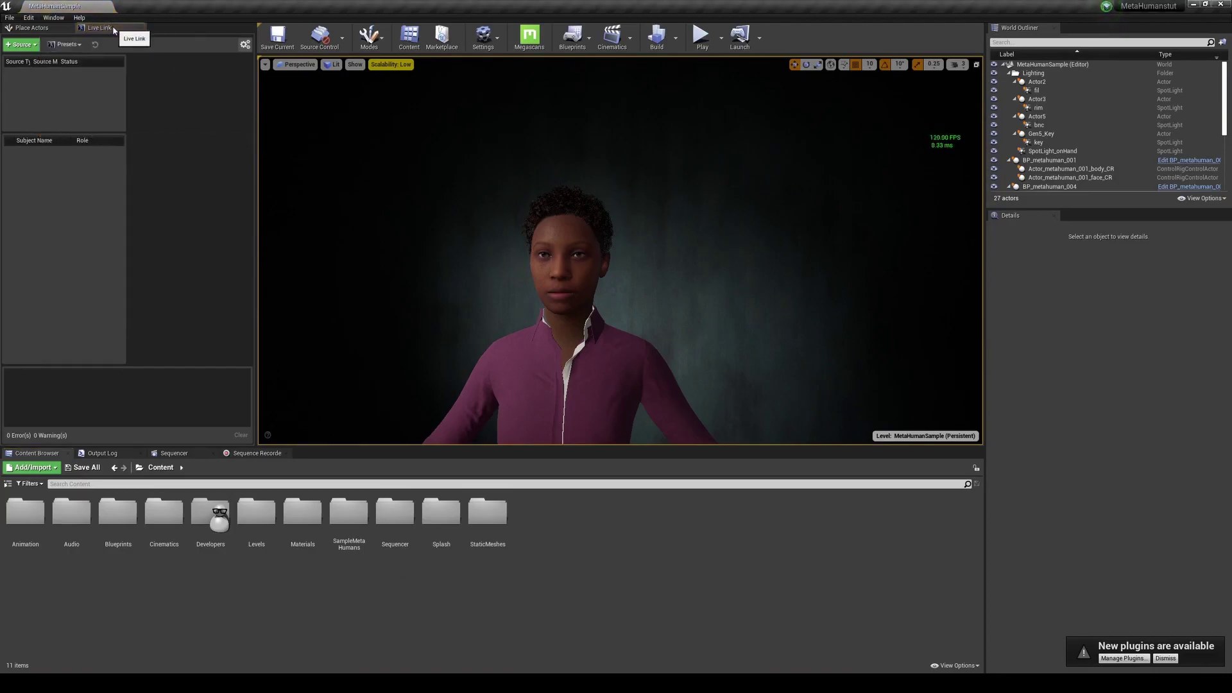
key("shift+1")
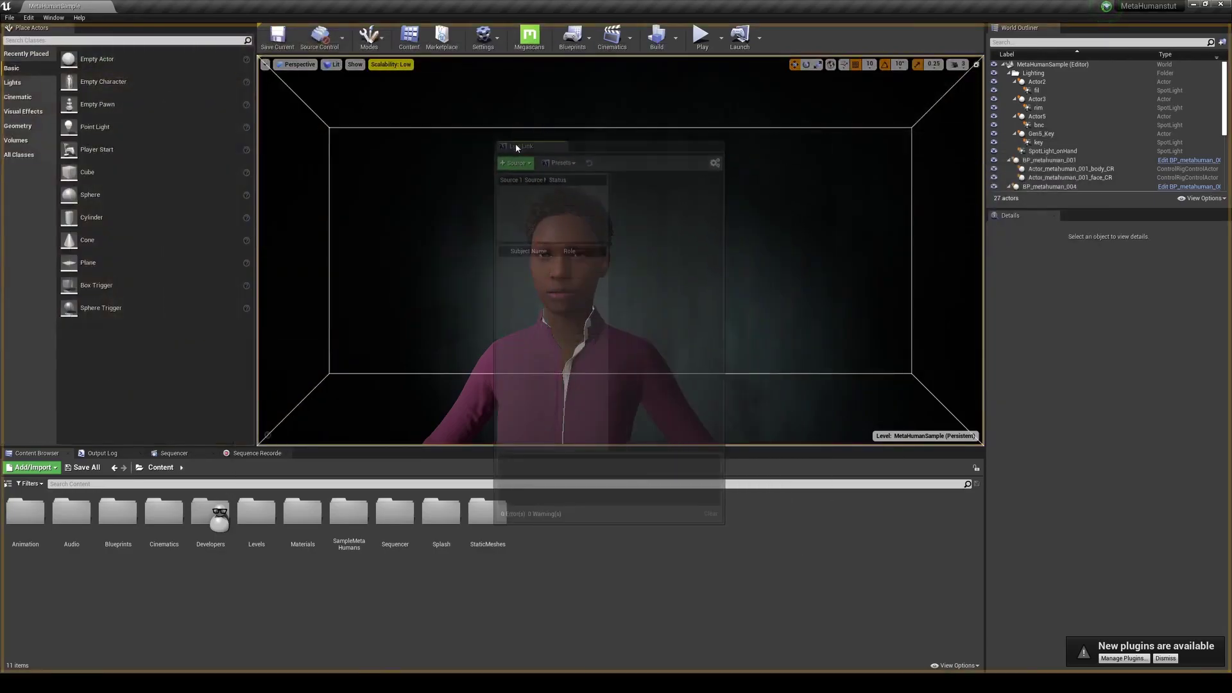
left_click(134, 30)
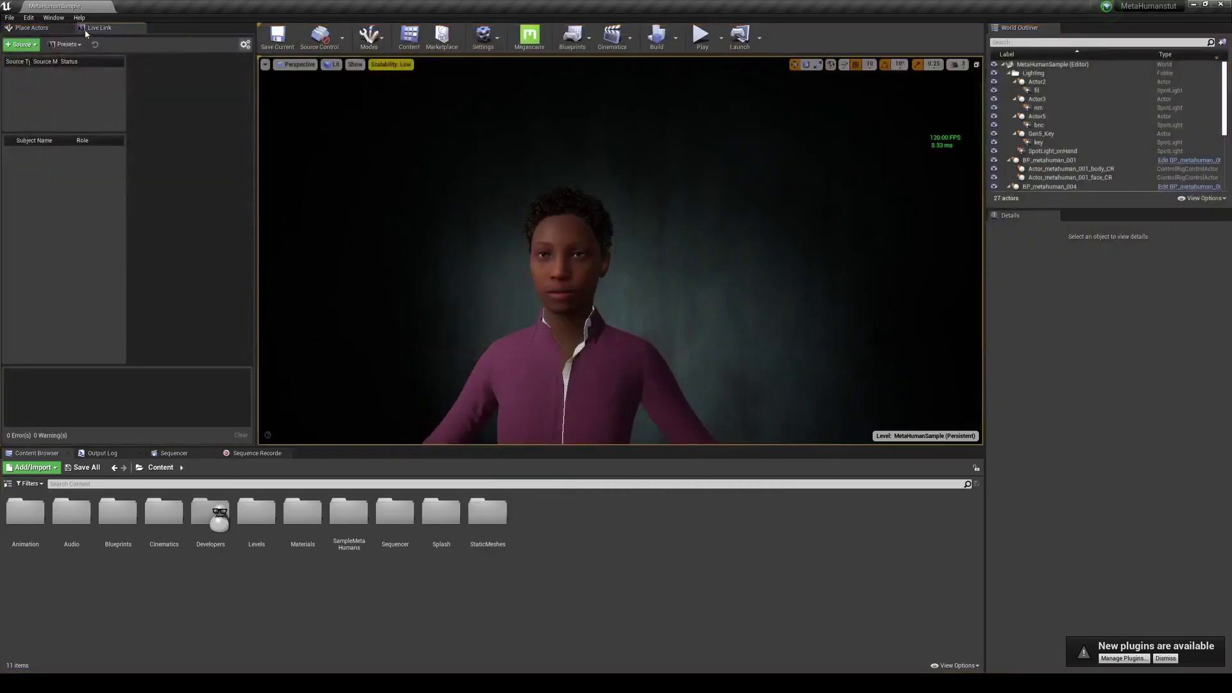
left_click(38, 28)
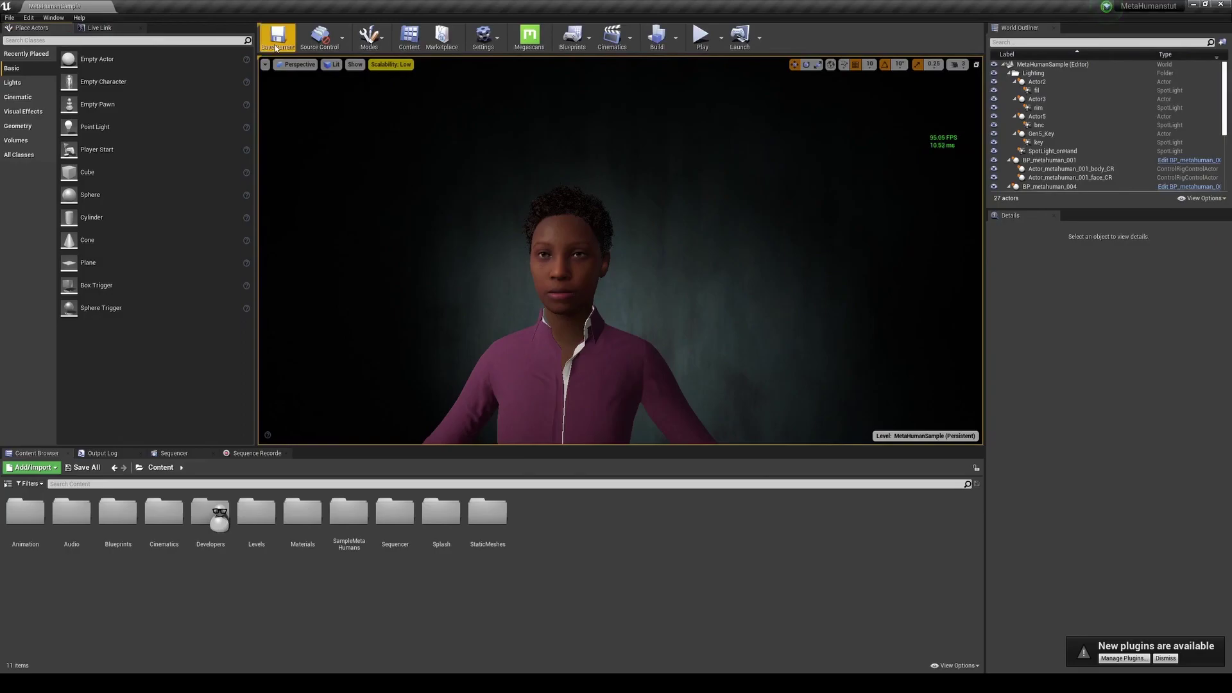
left_click(96, 28)
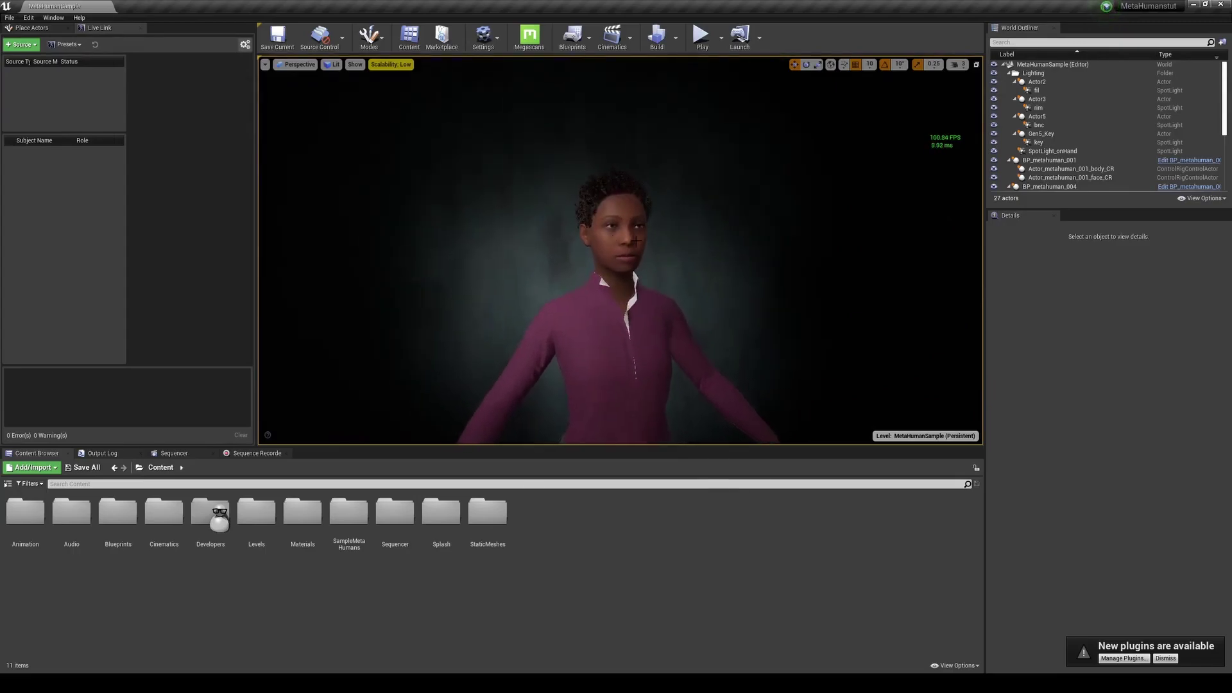
- Enlarge the World Outliner and select BP_metahuman_001 with its control-rig actors
left_click(1047, 159)
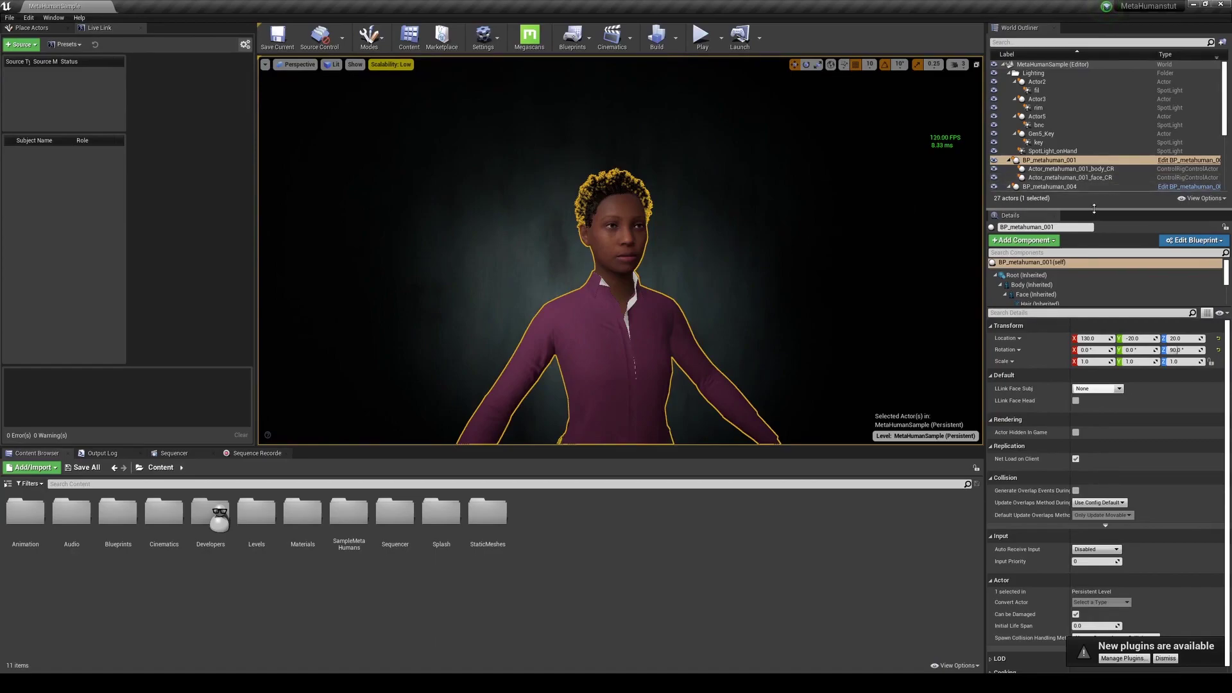
left_click_drag(1098, 208, 1100, 393)
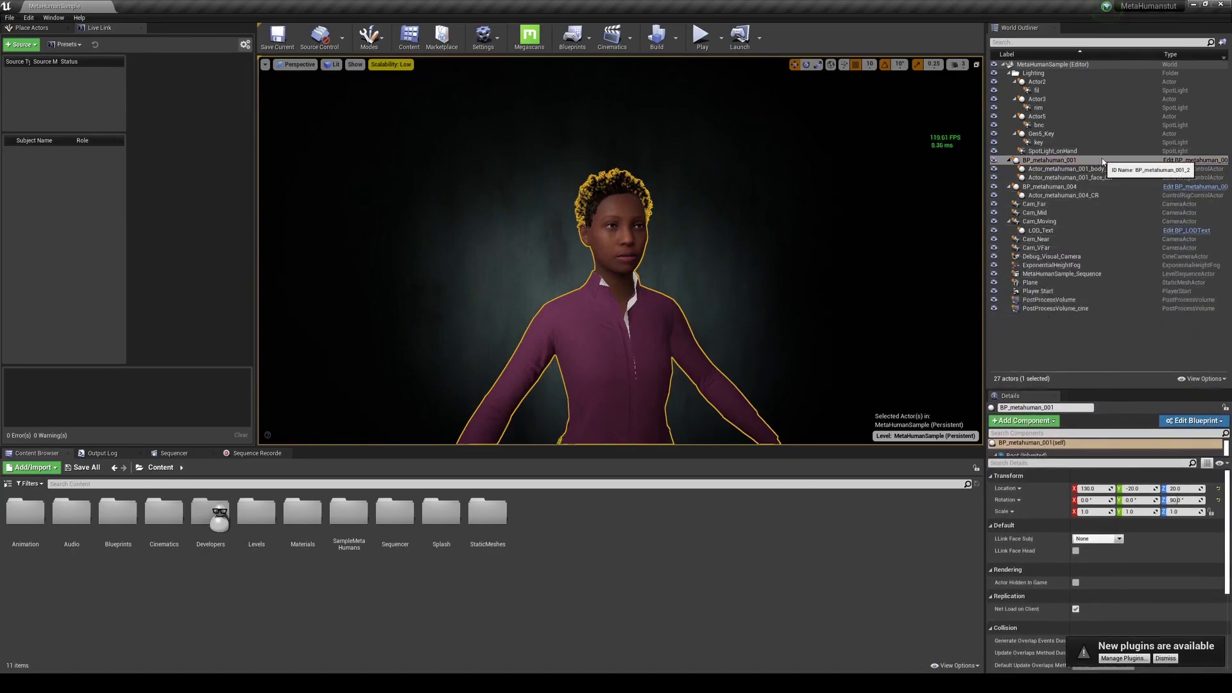
left_click(1132, 161)
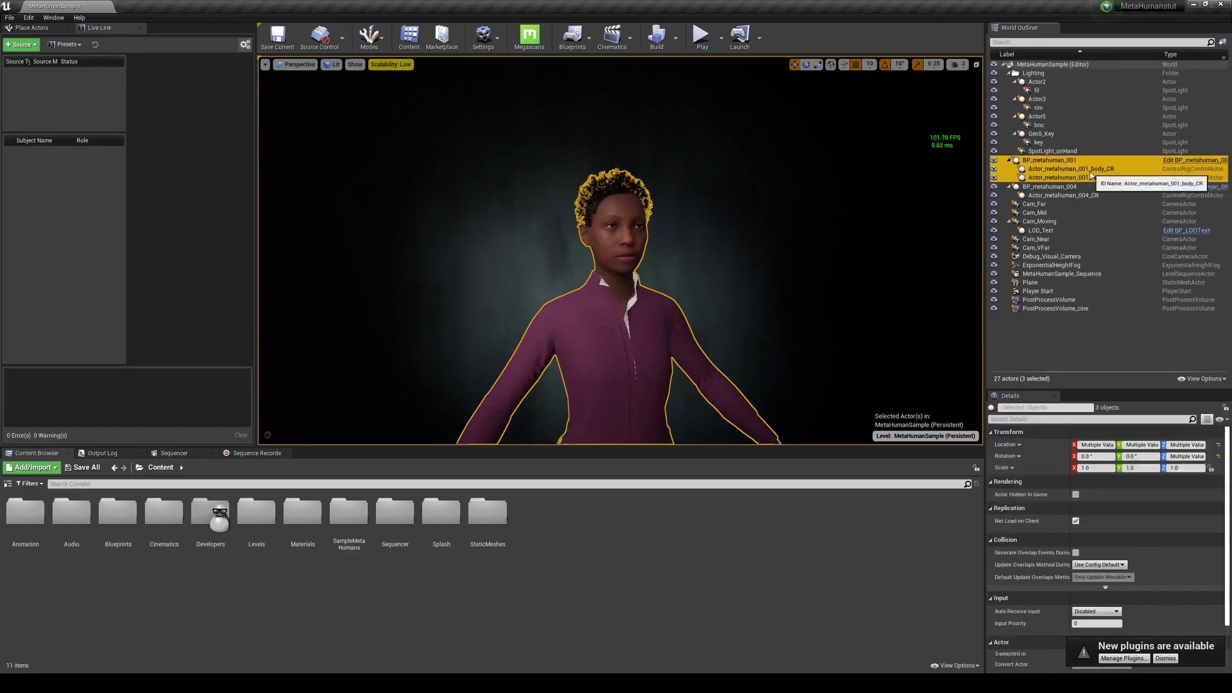
- Delete BP_metahuman_001 with its control-rig actors and the MetaHumanSample_Sequence
key("Delete")
left_click(662, 399)
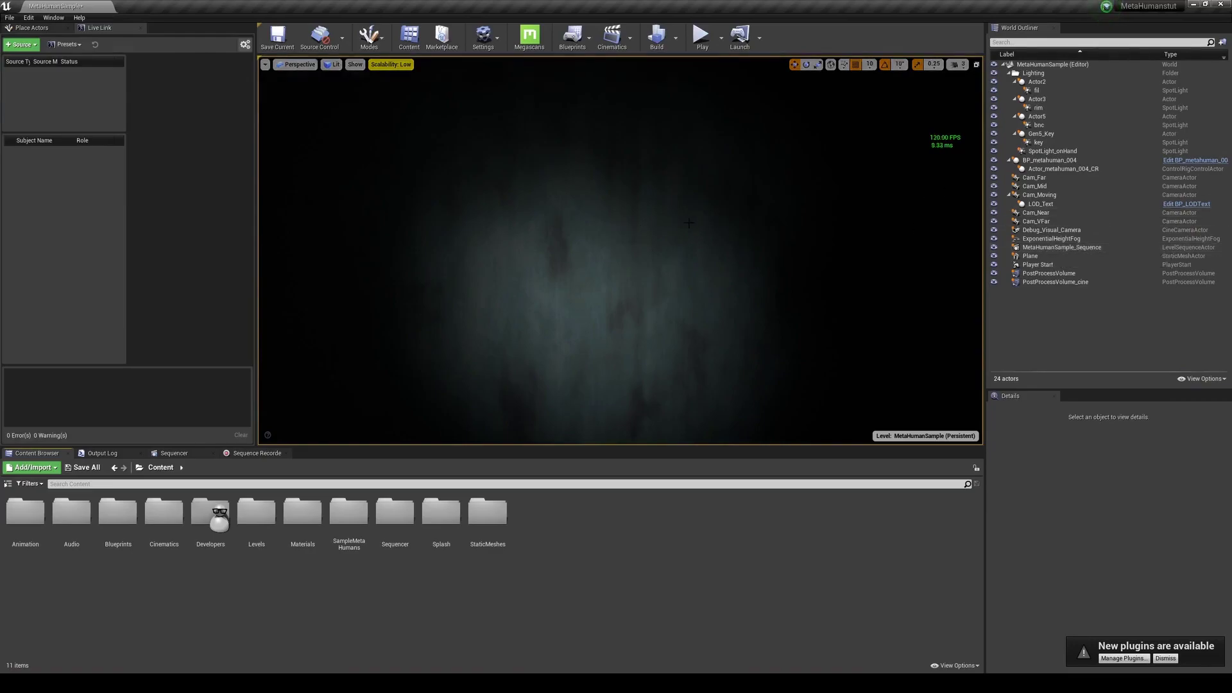
left_click(1042, 248)
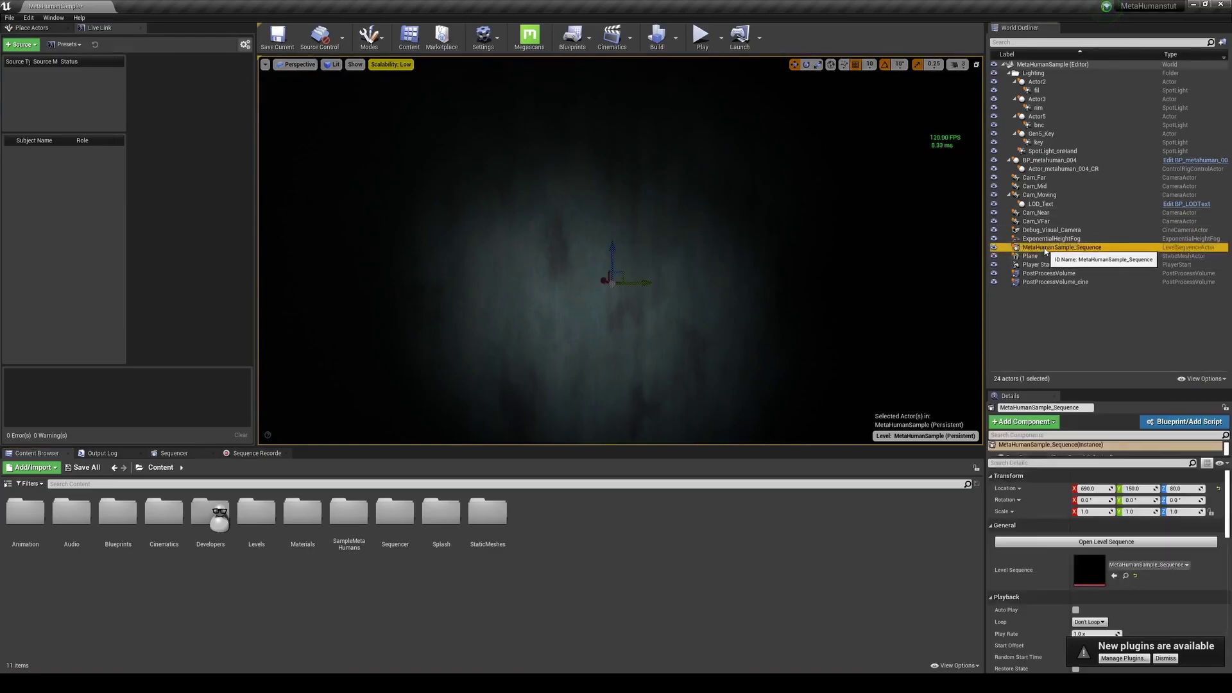
key("Delete")
left_click(684, 391)
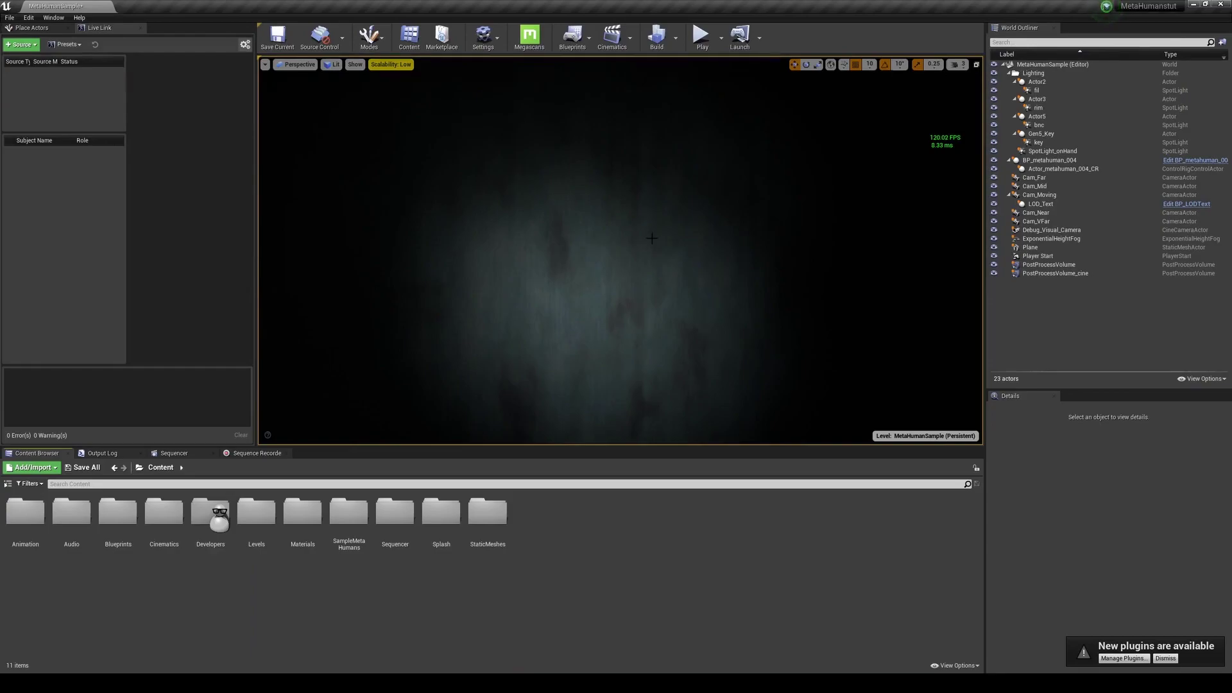
- Delete the backdrop Plane actor
left_click(630, 231)
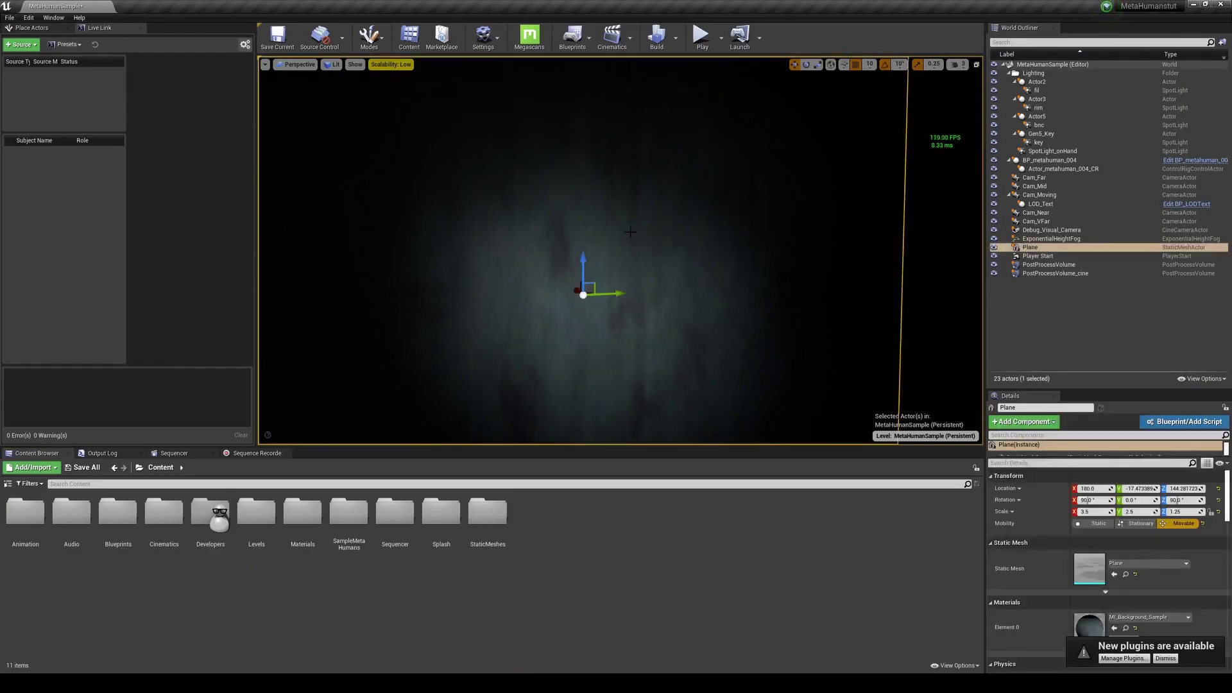
key("Delete")
left_click(10, 18)
left_click(52, 100)
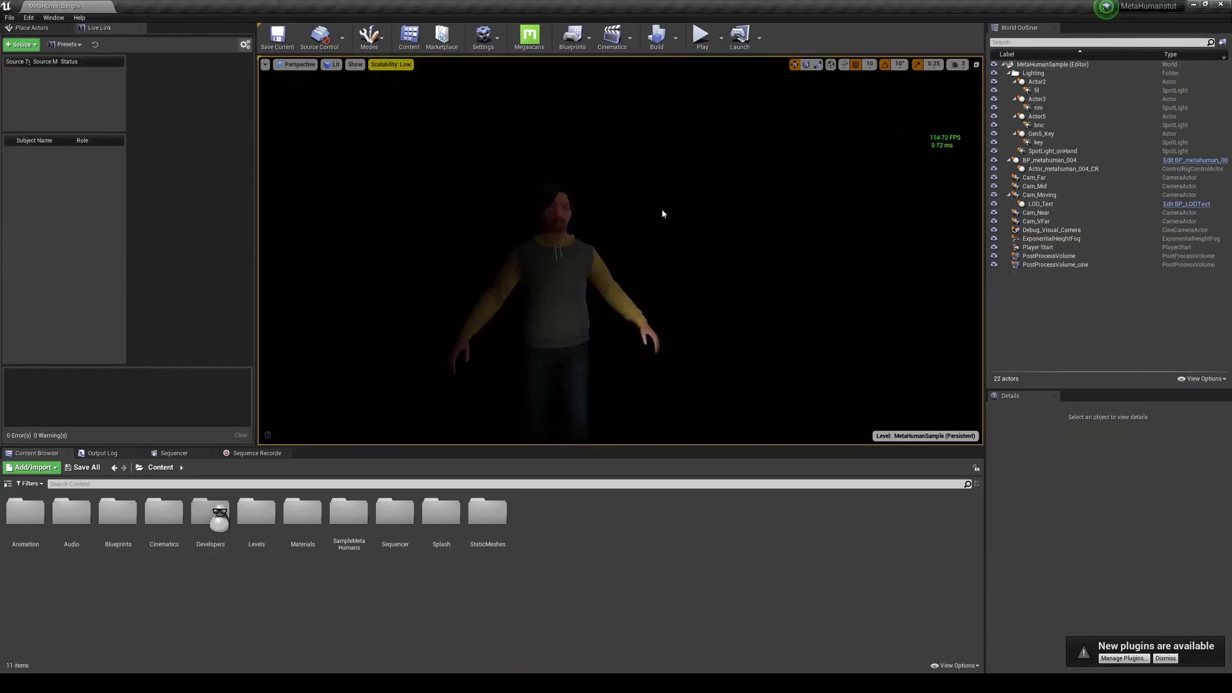
- Find HDRIBackdrop by searching 'hdri' in Plugins, enable it, and restart the editor
left_click(28, 17)
left_click(49, 166)
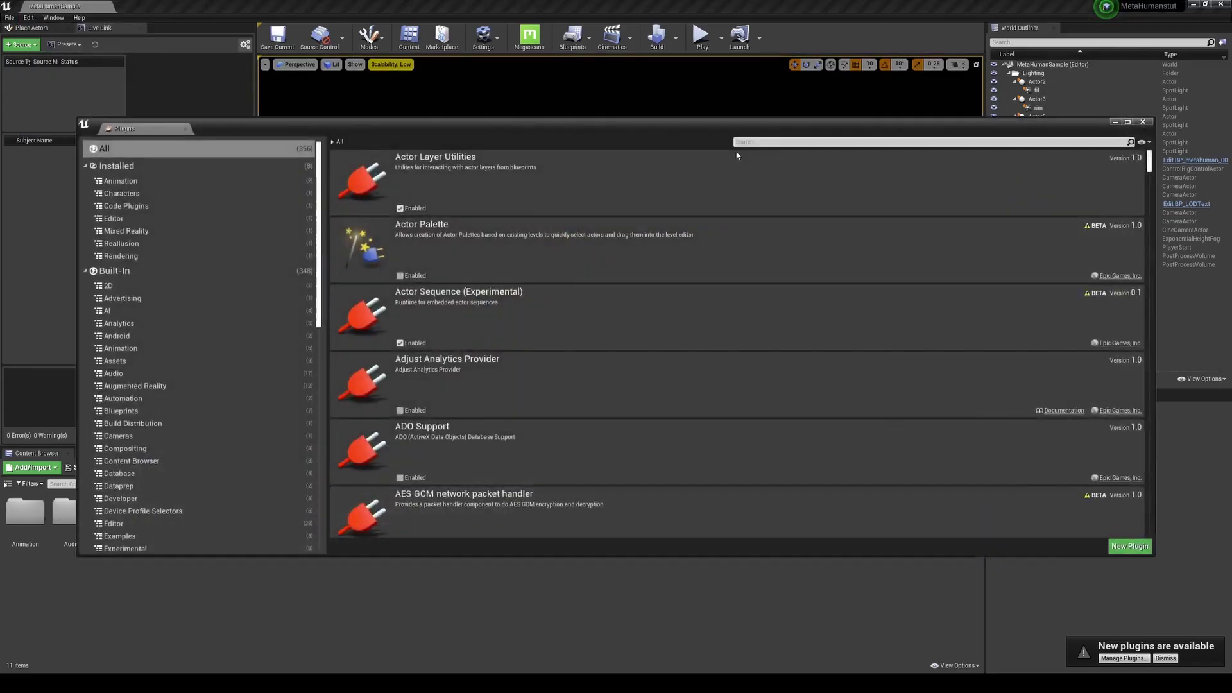
type("hdri")
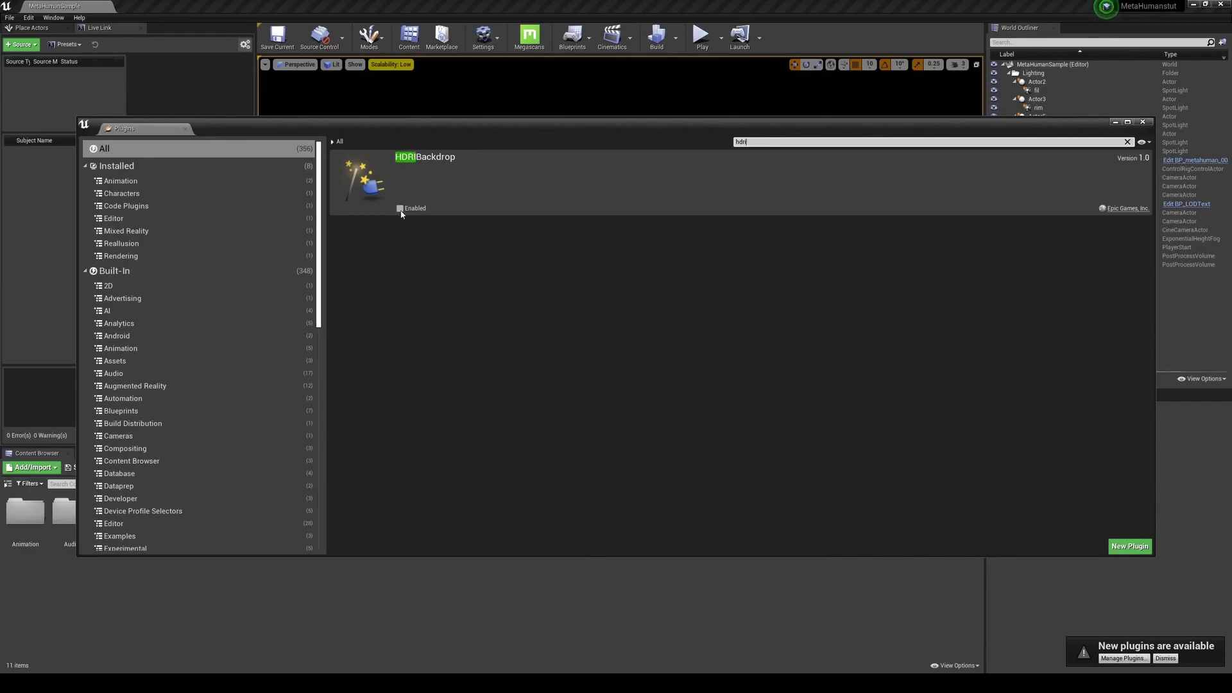
left_click(400, 209)
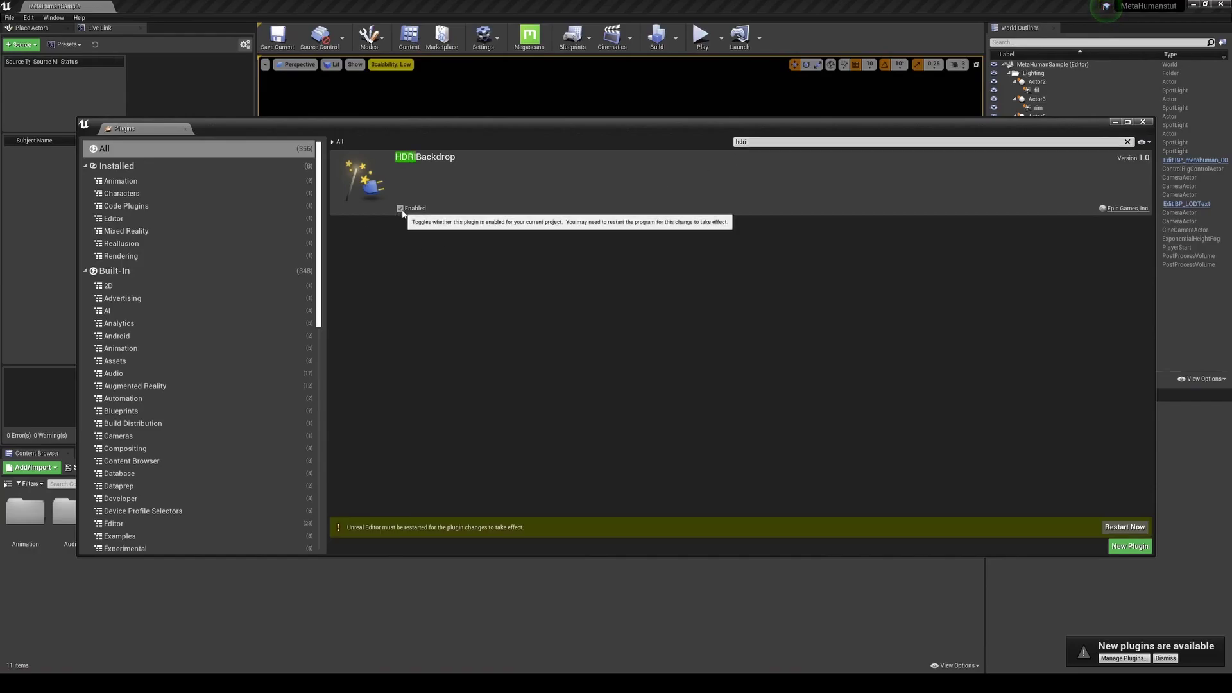
left_click(1123, 528)
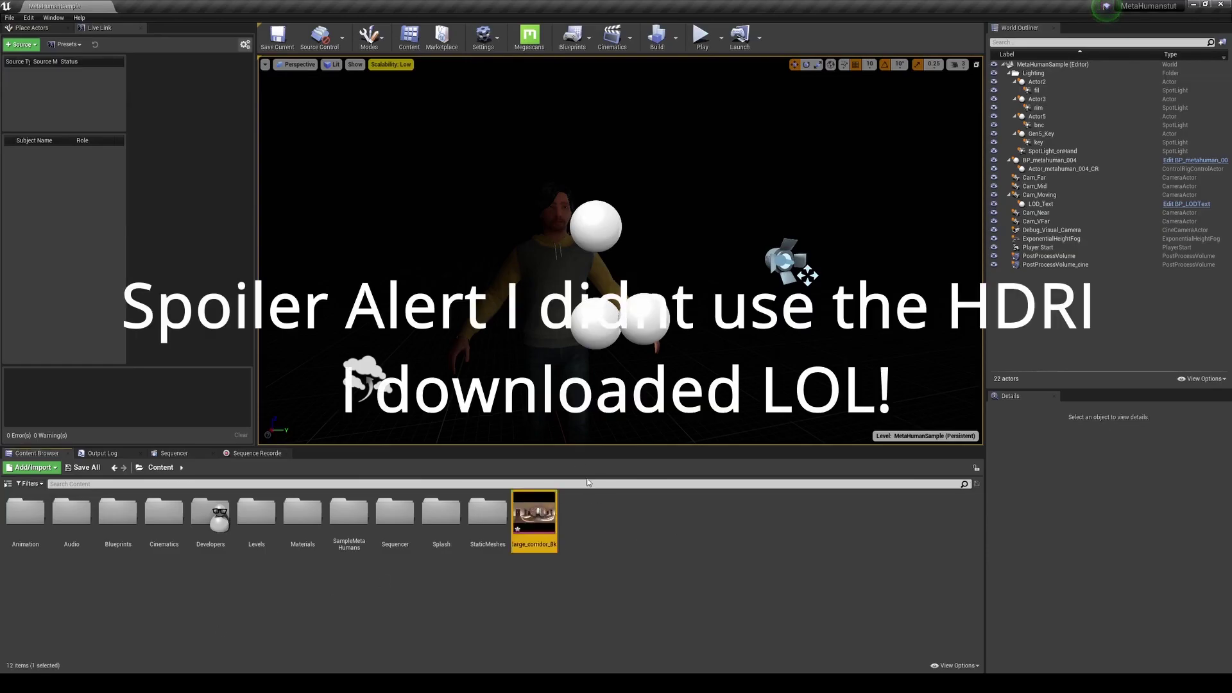
- Place an HDRI Backdrop actor from Place Actors into the level
left_click(45, 29)
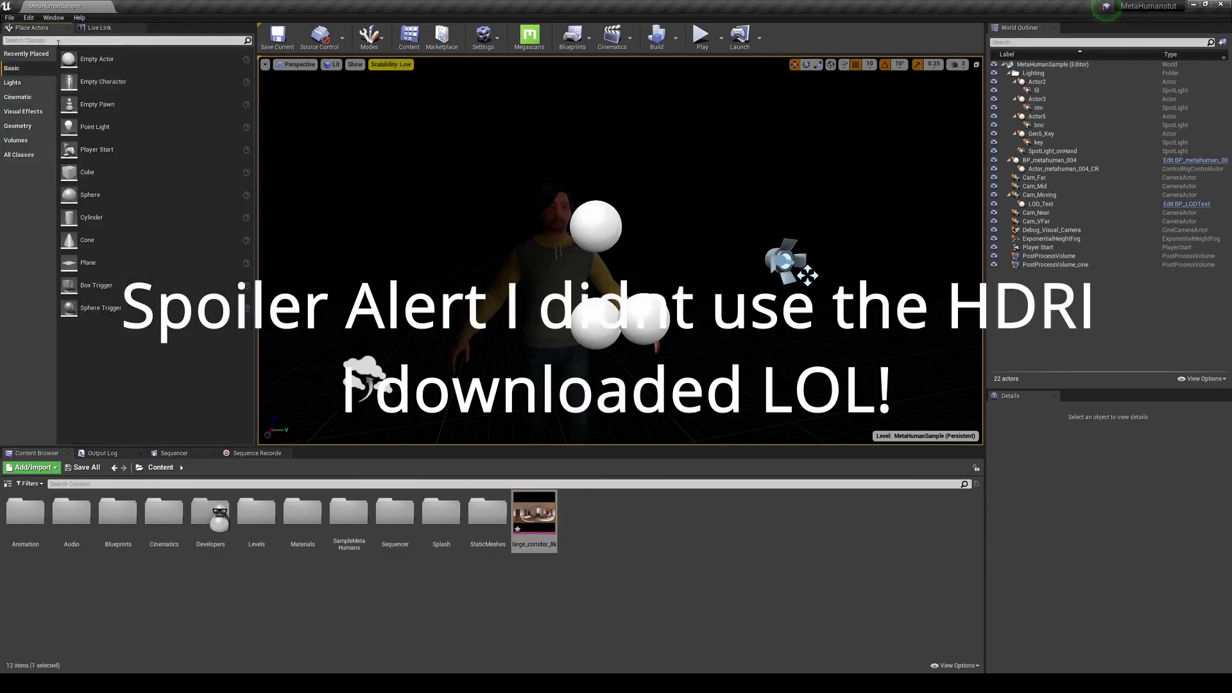
left_click(58, 40)
type("hdr")
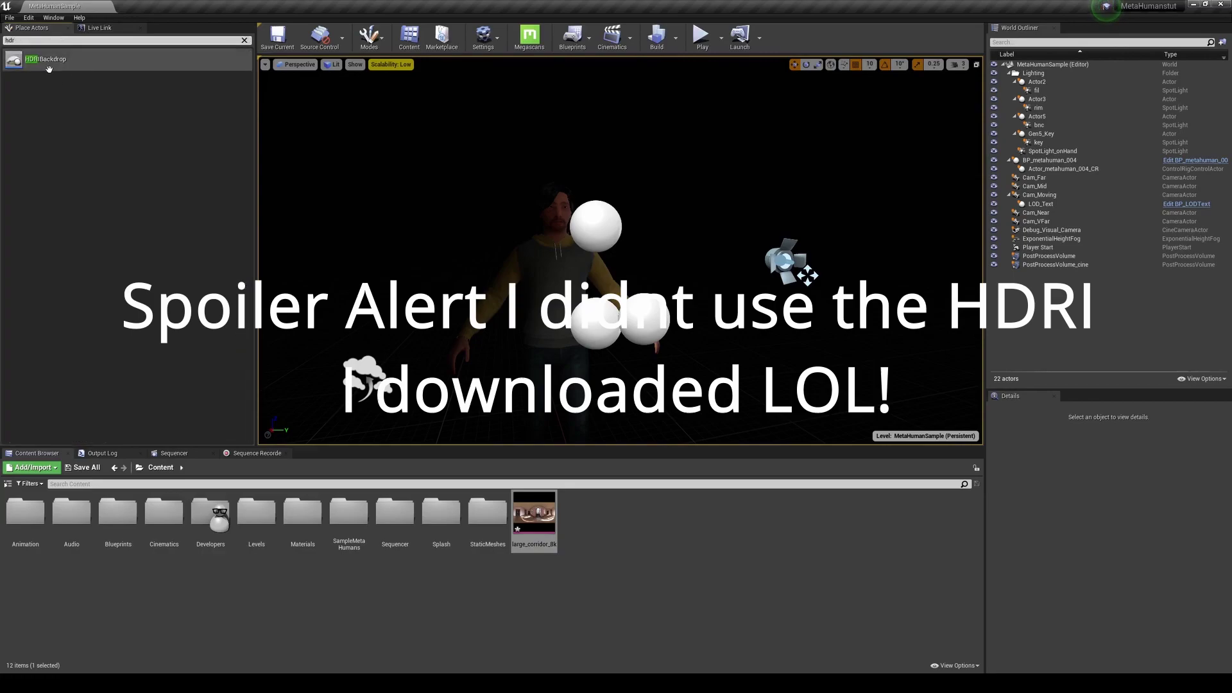
left_click_drag(45, 59, 443, 259)
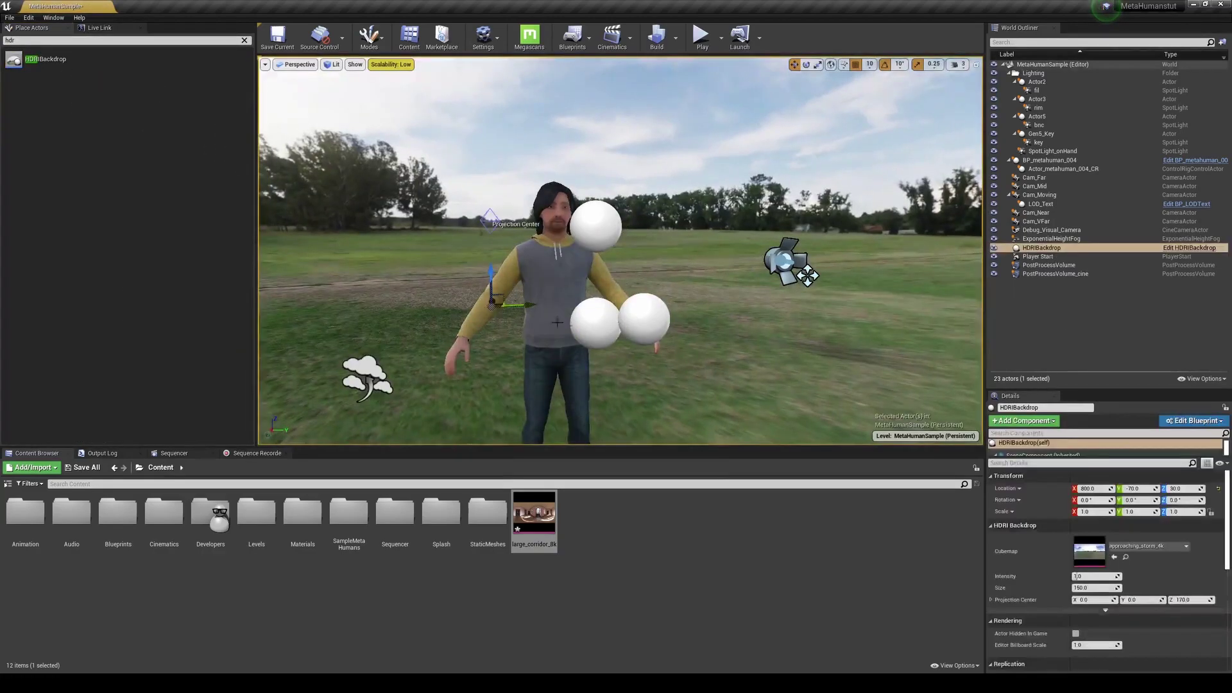
- Lower the HDRI backdrop along Z, with grid snapping turned off for finer moves
right_click_drag(443, 258, 449, 256)
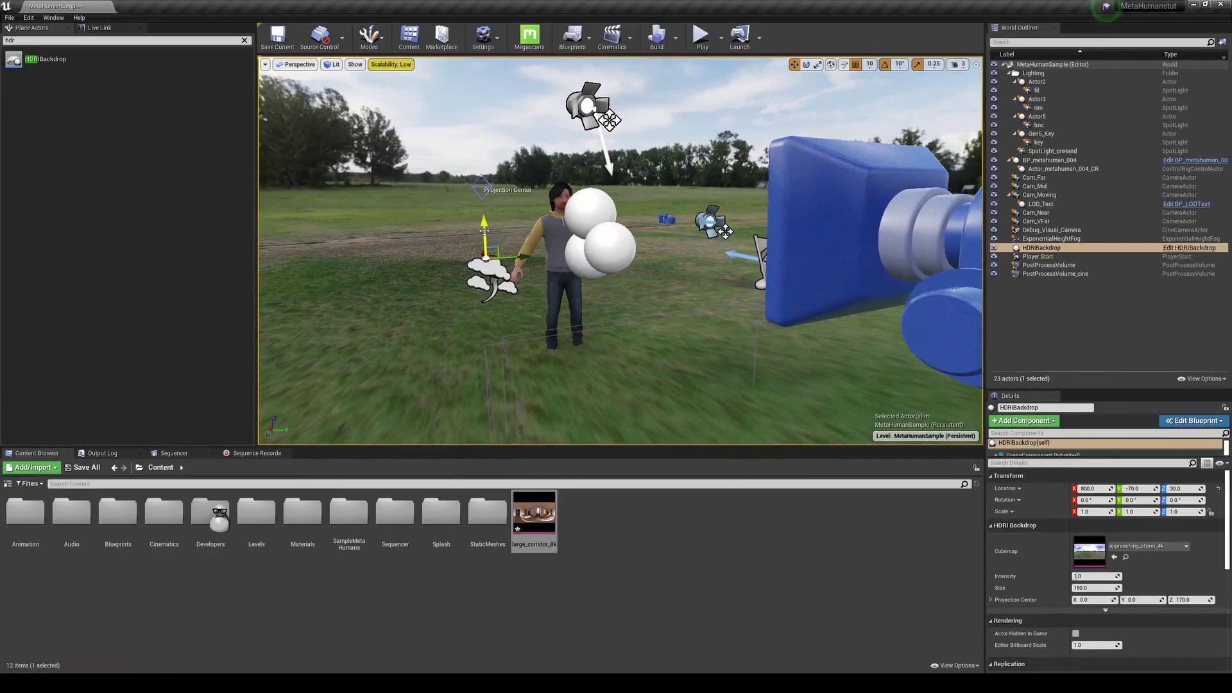
left_click_drag(483, 234, 485, 247)
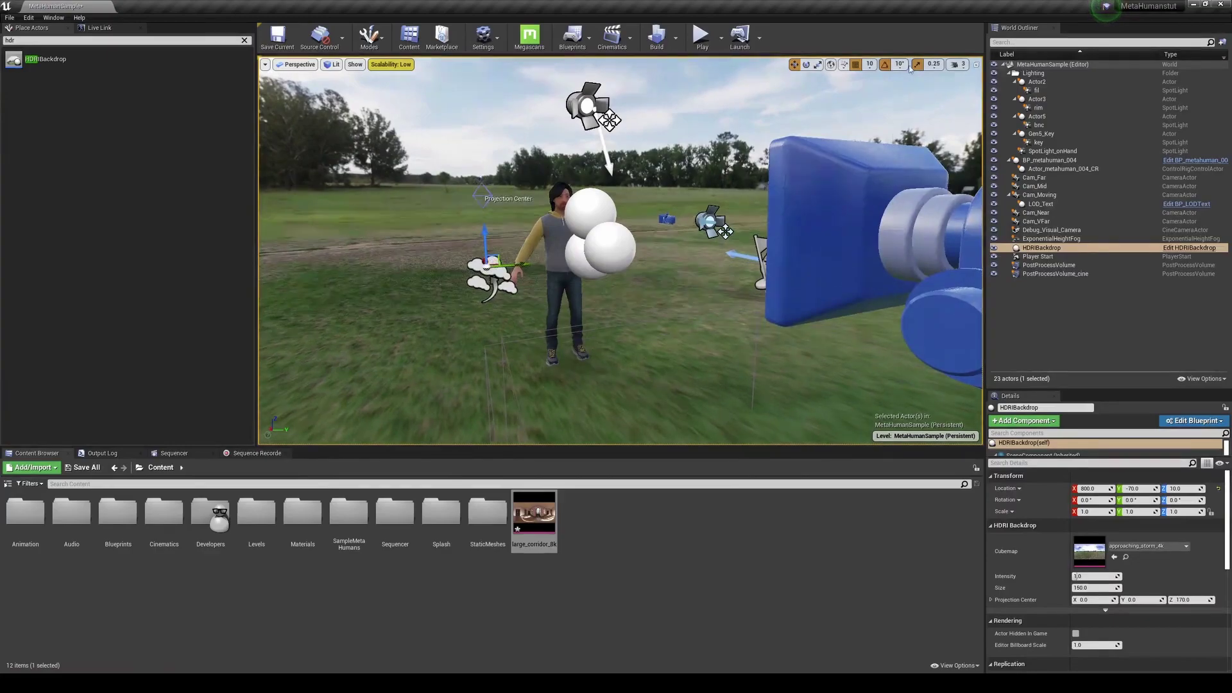
left_click(856, 65)
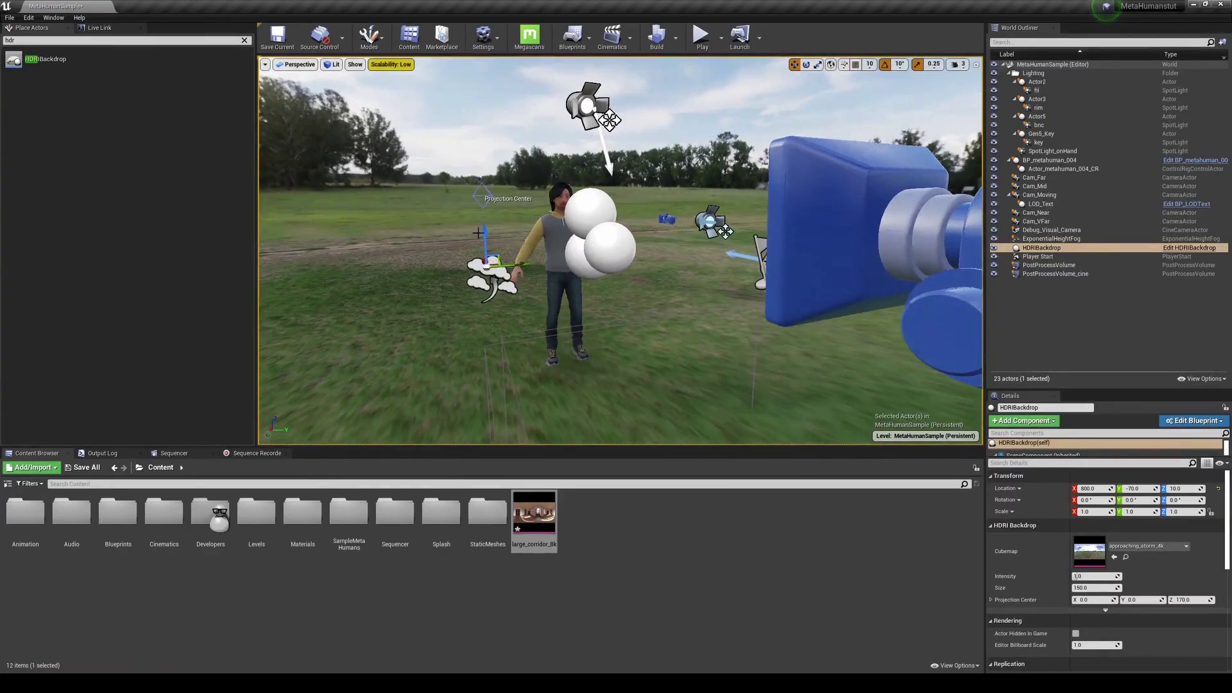
left_click_drag(485, 232, 491, 233)
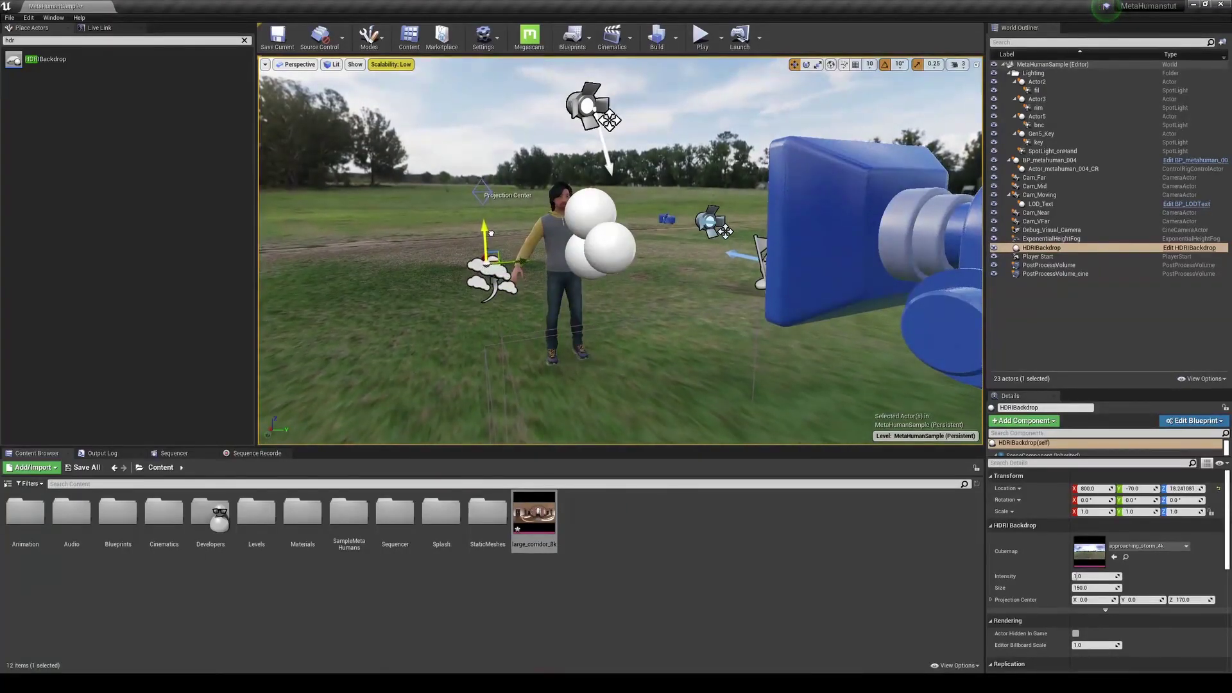
right_click_drag(528, 290, 586, 267)
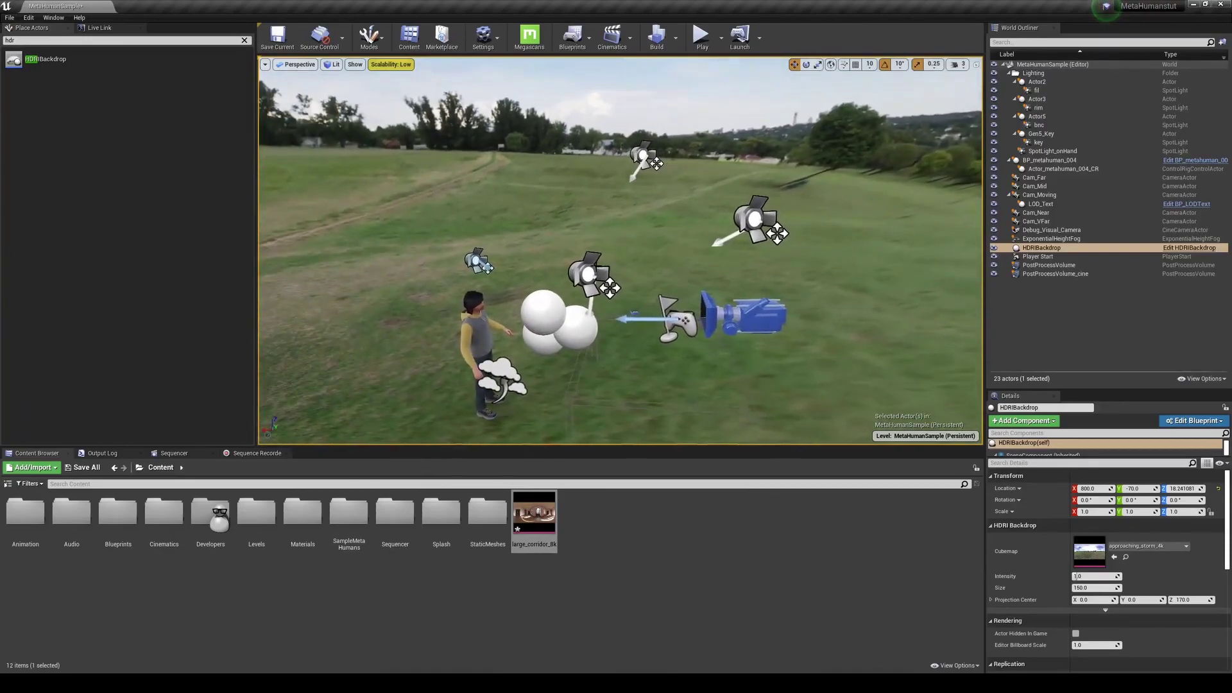
- Delete the on-hand, fill, rim and key spotlights and the Cam_Moving camera
left_click(609, 262)
key("Delete")
left_click(669, 389)
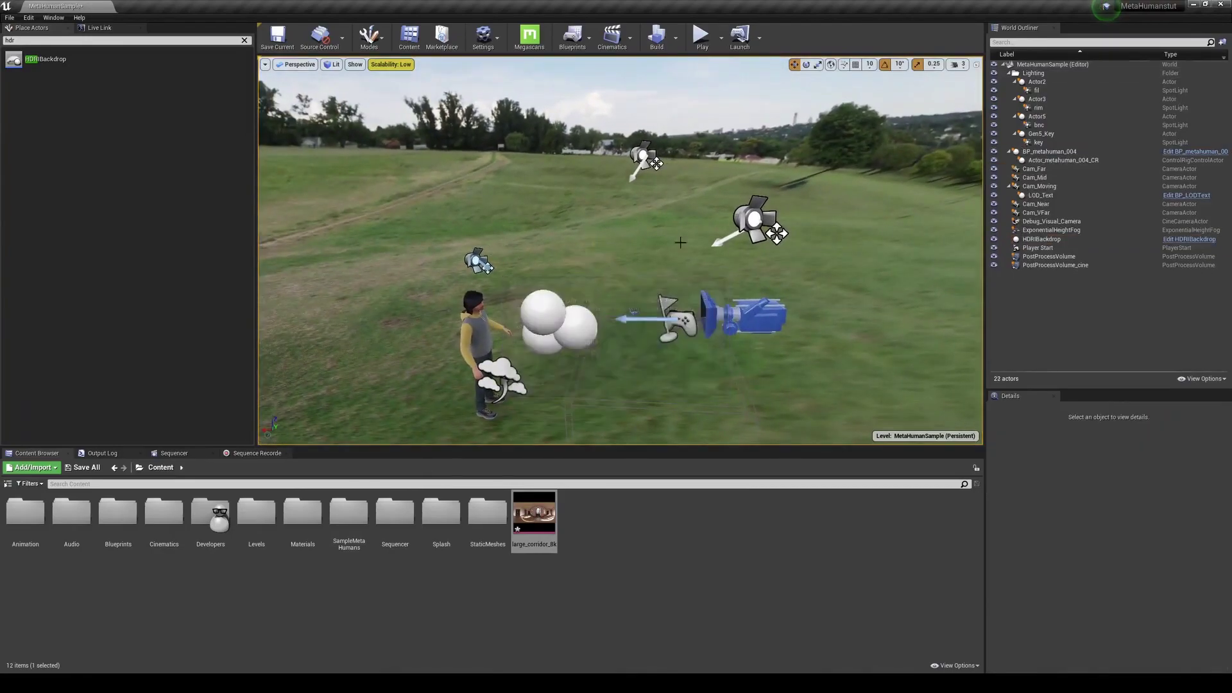
left_click(478, 260)
key("Delete")
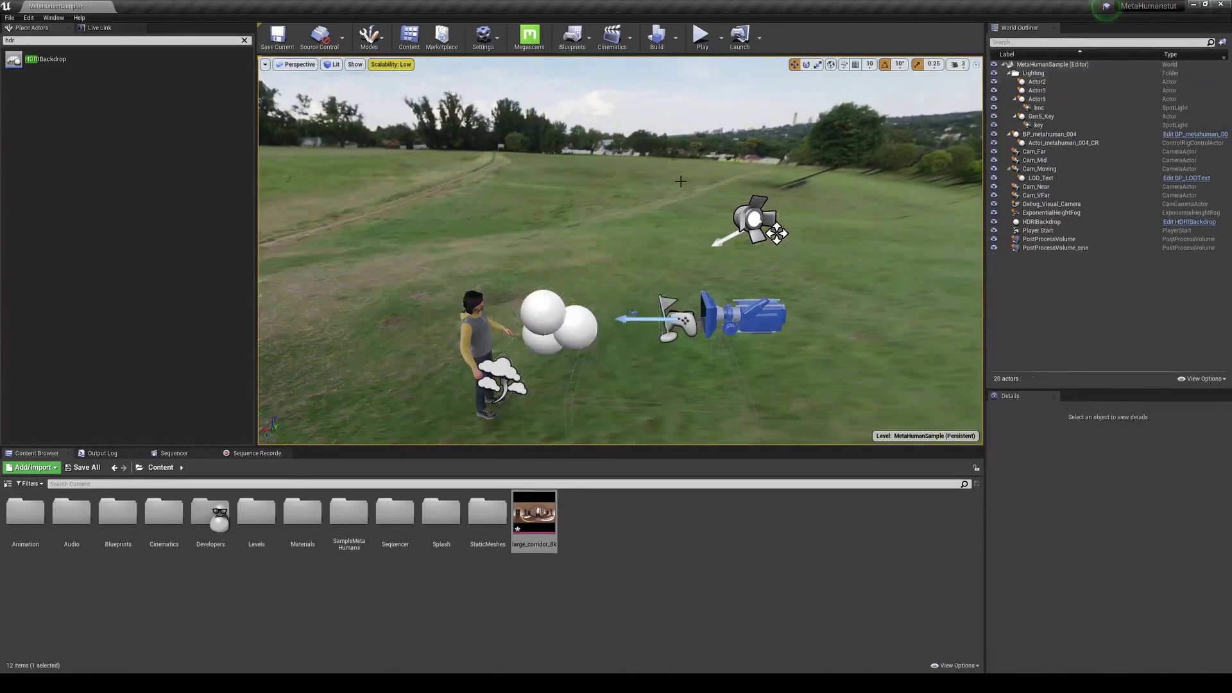
left_click(642, 158)
key("Delete")
left_click(734, 237)
key("Delete")
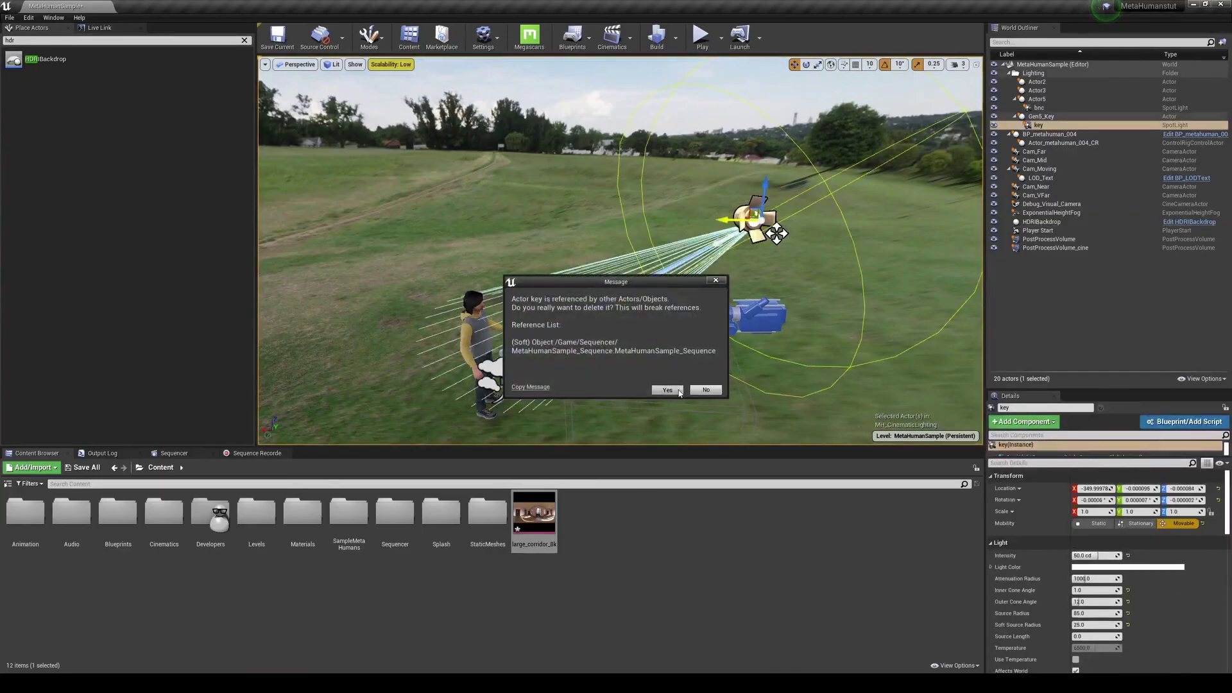
left_click(667, 389)
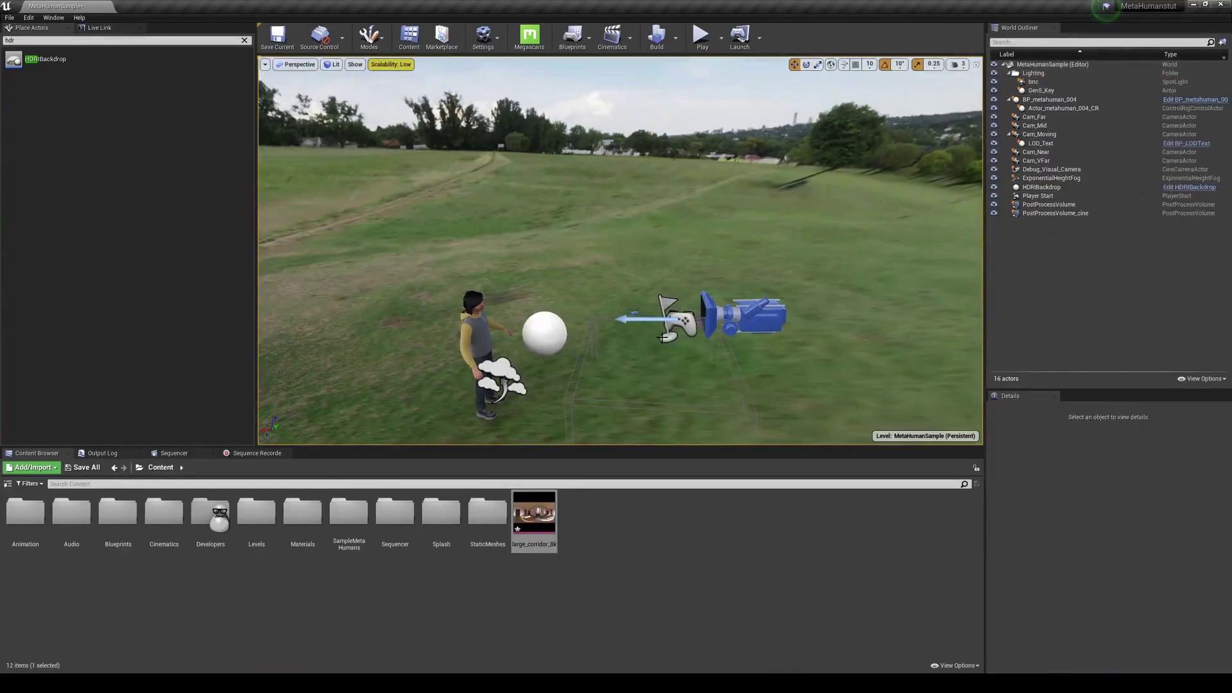
left_click(757, 315)
key("Delete")
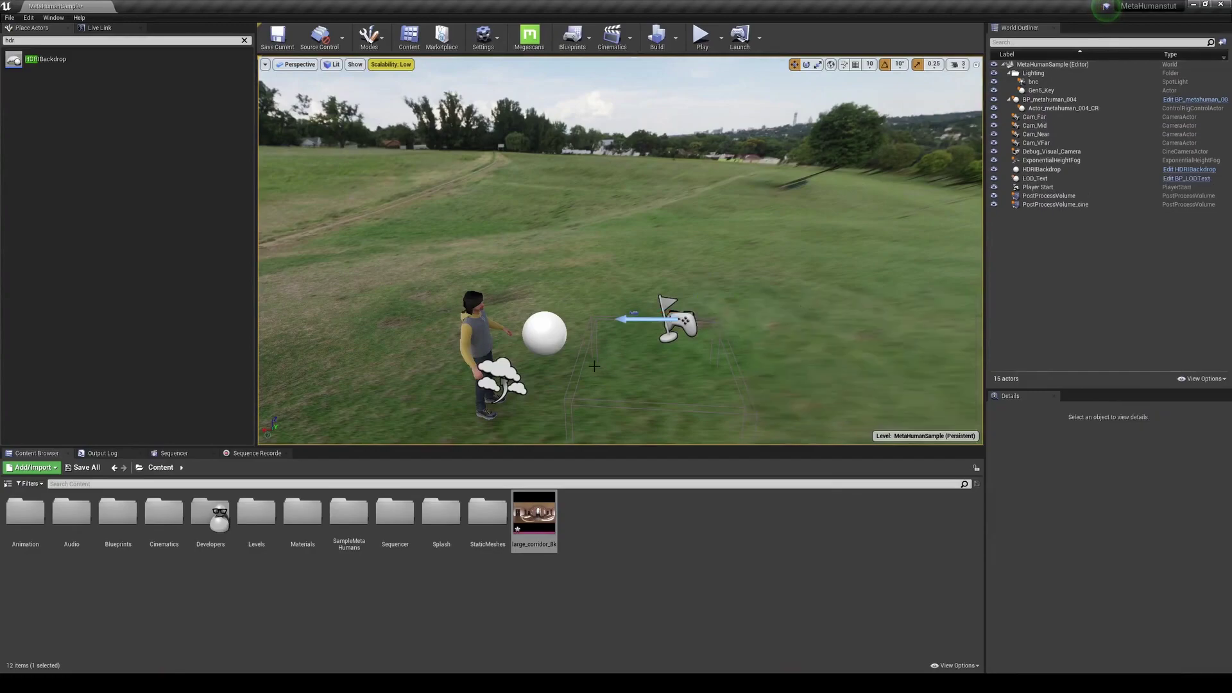
- Delete PostProcessVolume and PostProcessVolume_cine, then save all levels and assets
left_click(594, 366)
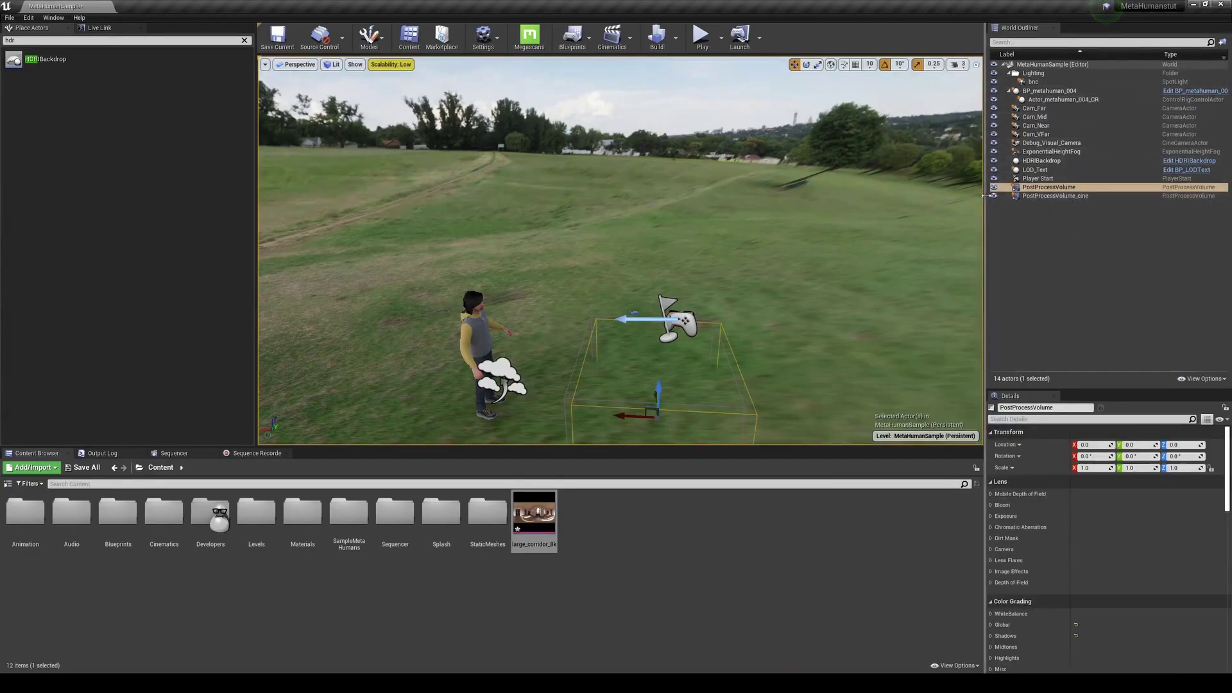
left_click(1042, 188)
key("Delete")
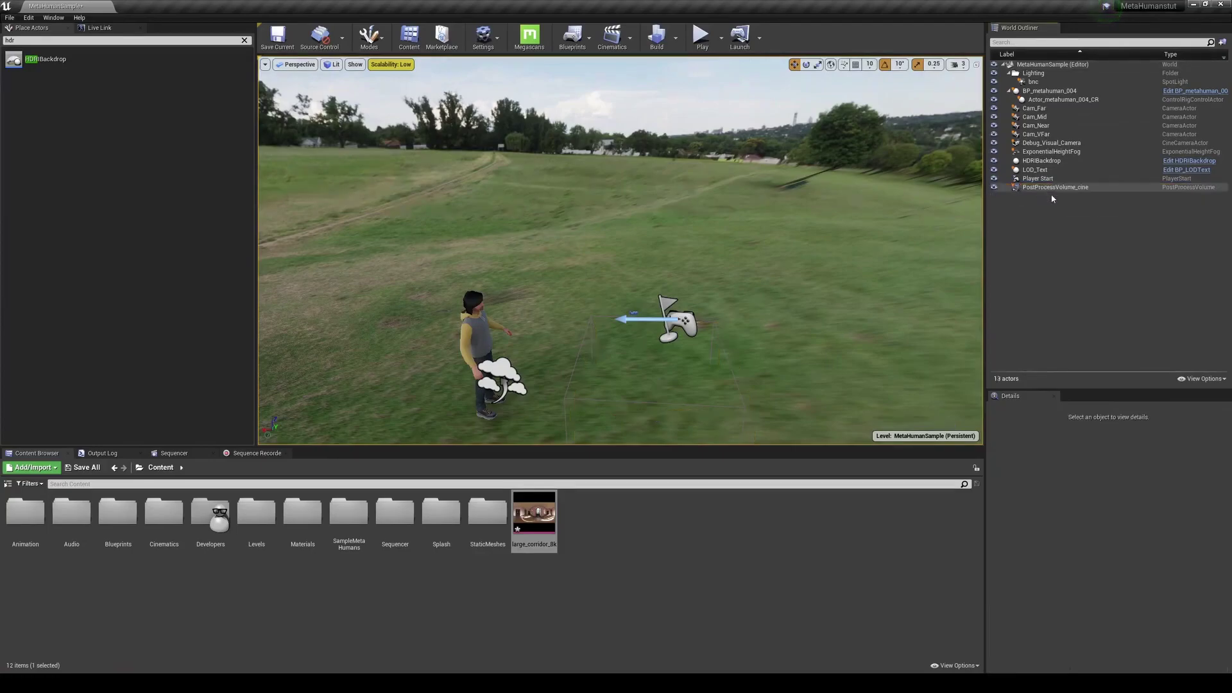
left_click(1056, 188)
key("Delete")
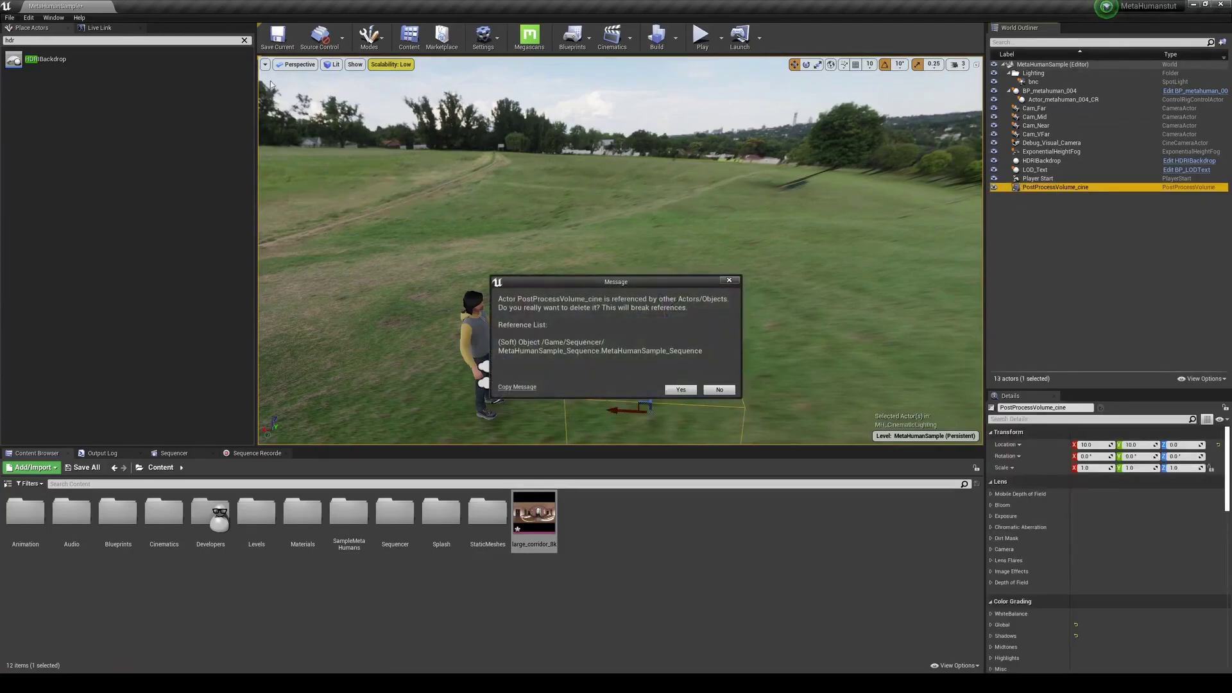
left_click(680, 389)
left_click(10, 18)
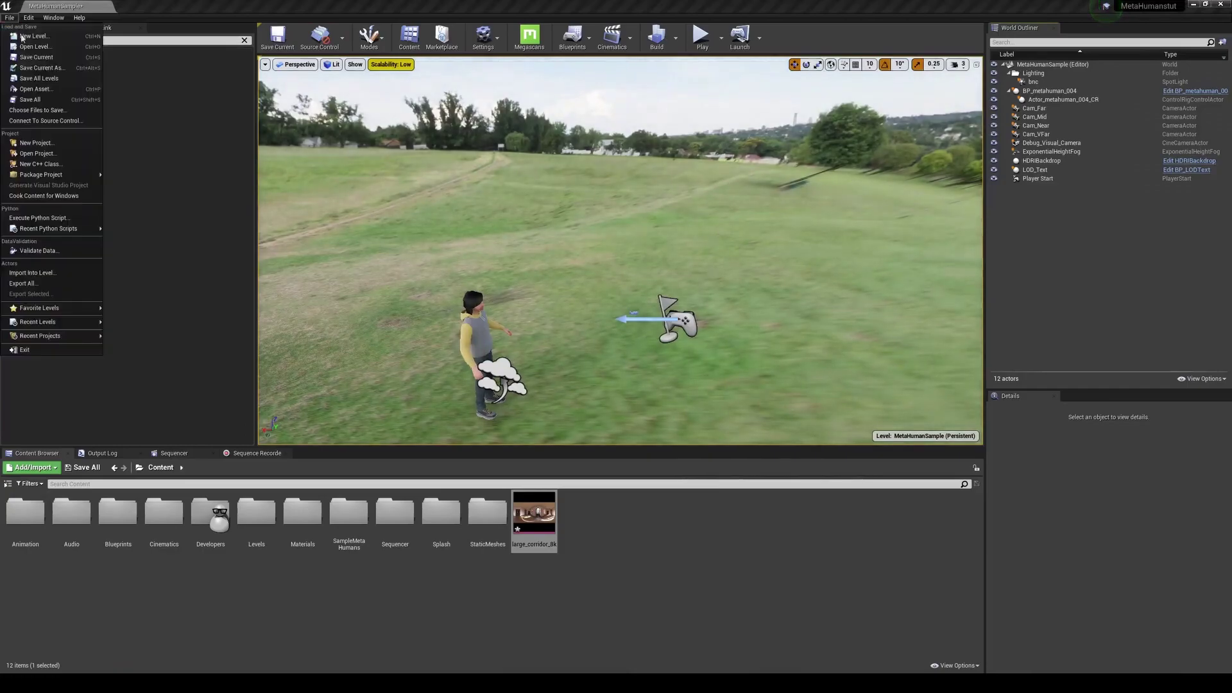
left_click(44, 101)
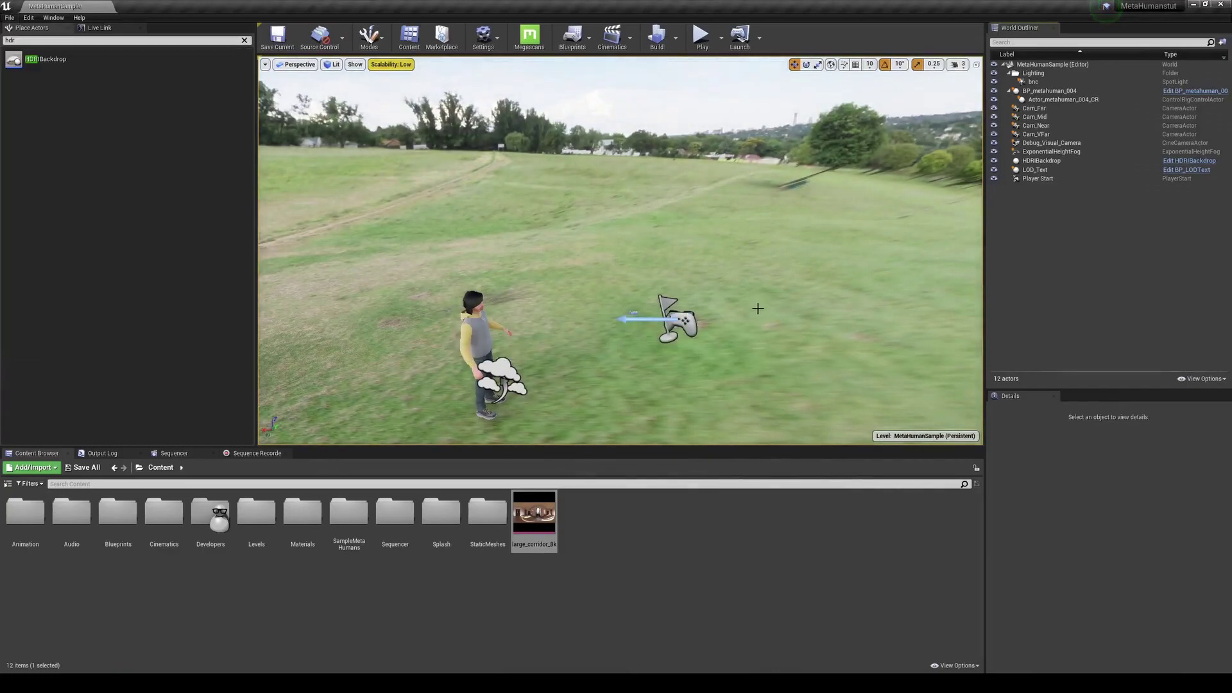
- Move the view behind the MetaHuman and set the viewport camera speed to 2
right_click_drag(757, 308, 758, 309)
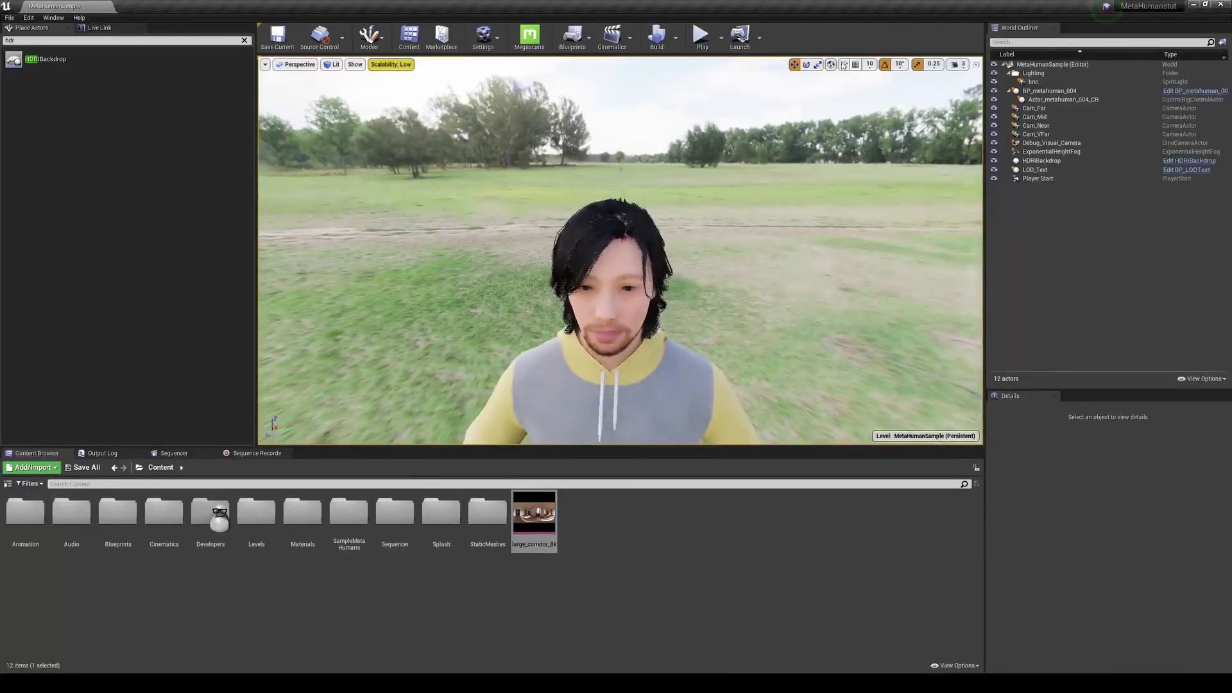
left_click(960, 65)
left_click_drag(954, 87, 963, 87)
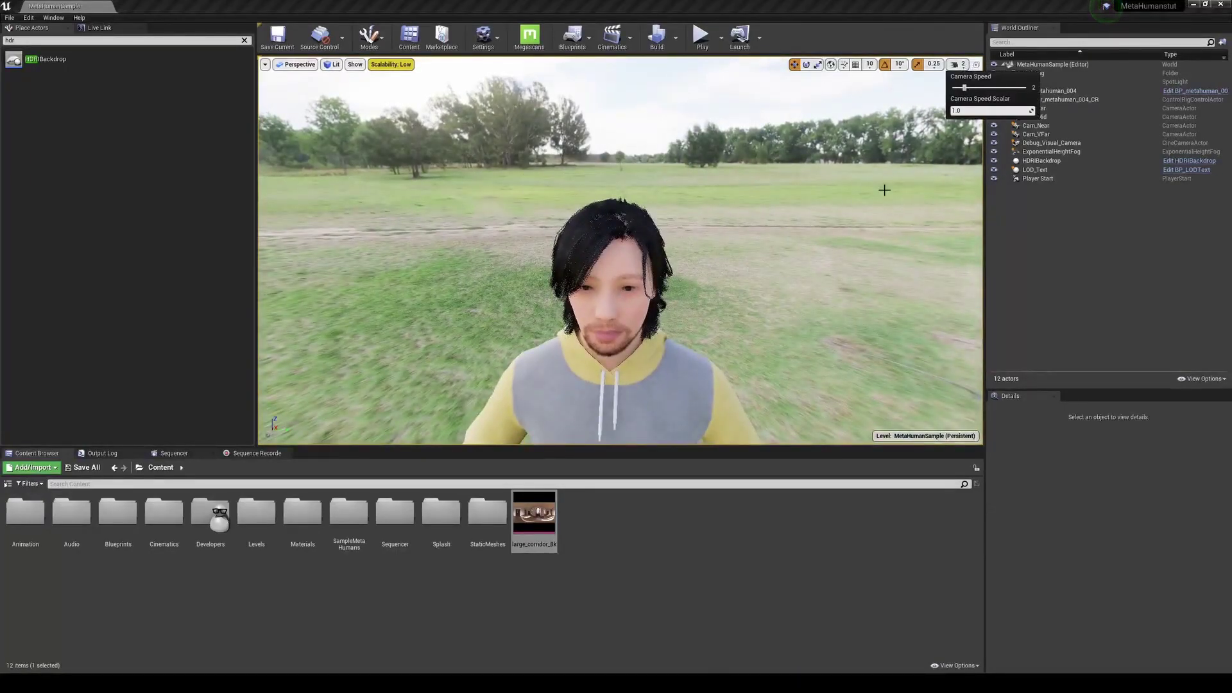
- Fly in to frame the MetaHuman's face, then pull back to view the full body from above
right_click_drag(883, 186, 883, 187)
right_click_drag(358, 77, 357, 77)
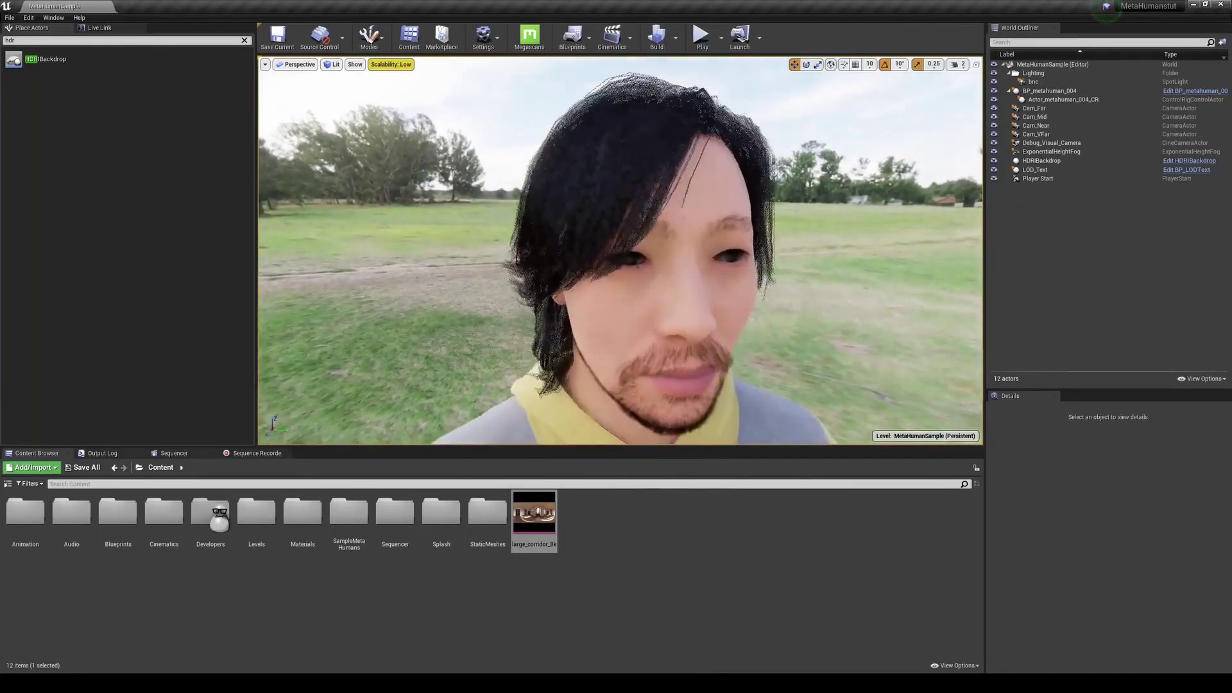
right_click_drag(811, 293, 812, 293)
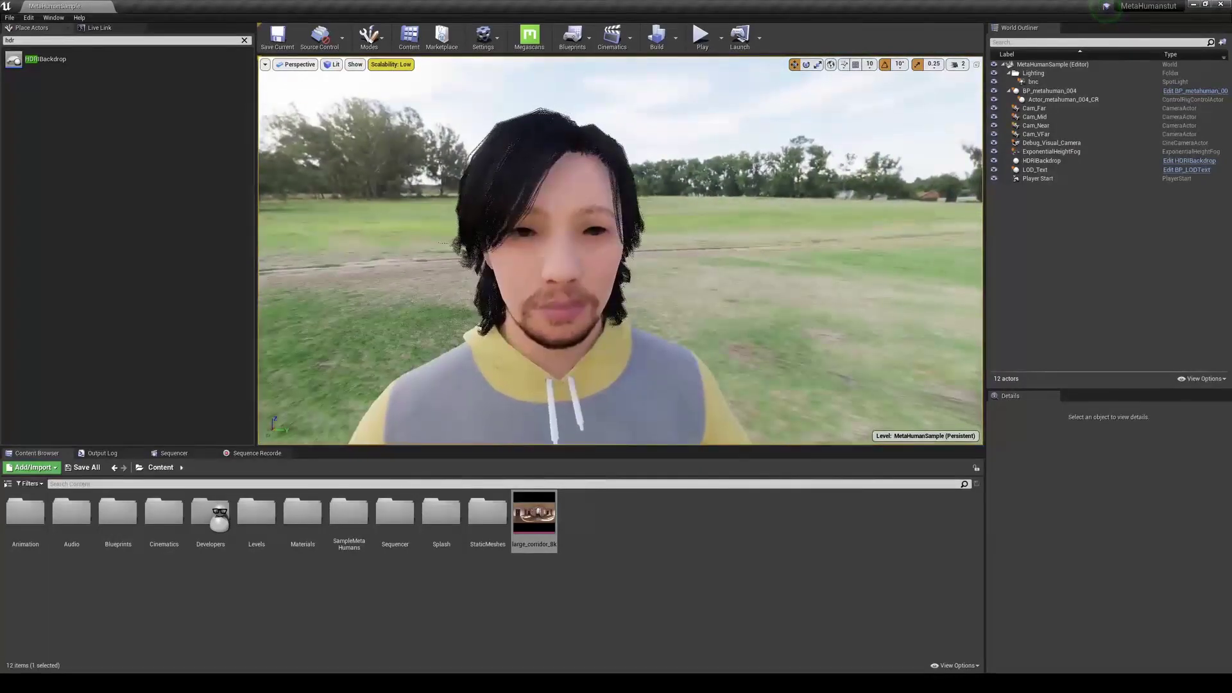
right_click_drag(620, 250, 620, 250)
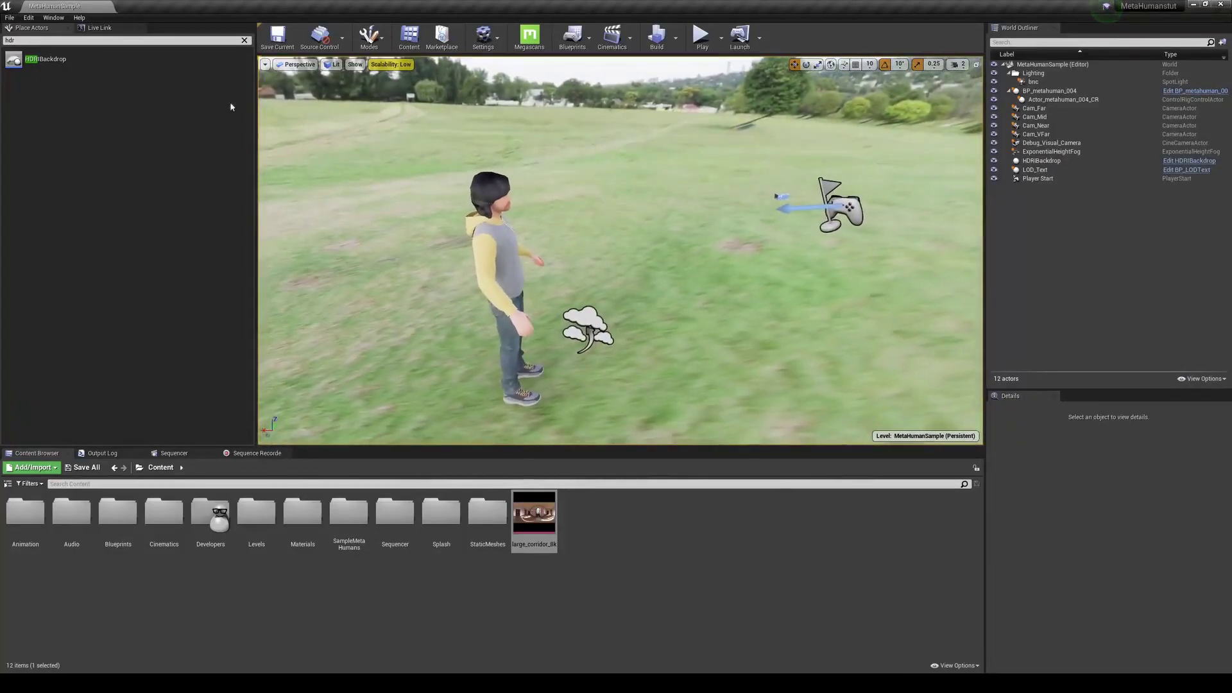
- Place a Point Light from Place Actors > Basic near the MetaHuman and raise it off the ground
left_click(244, 41)
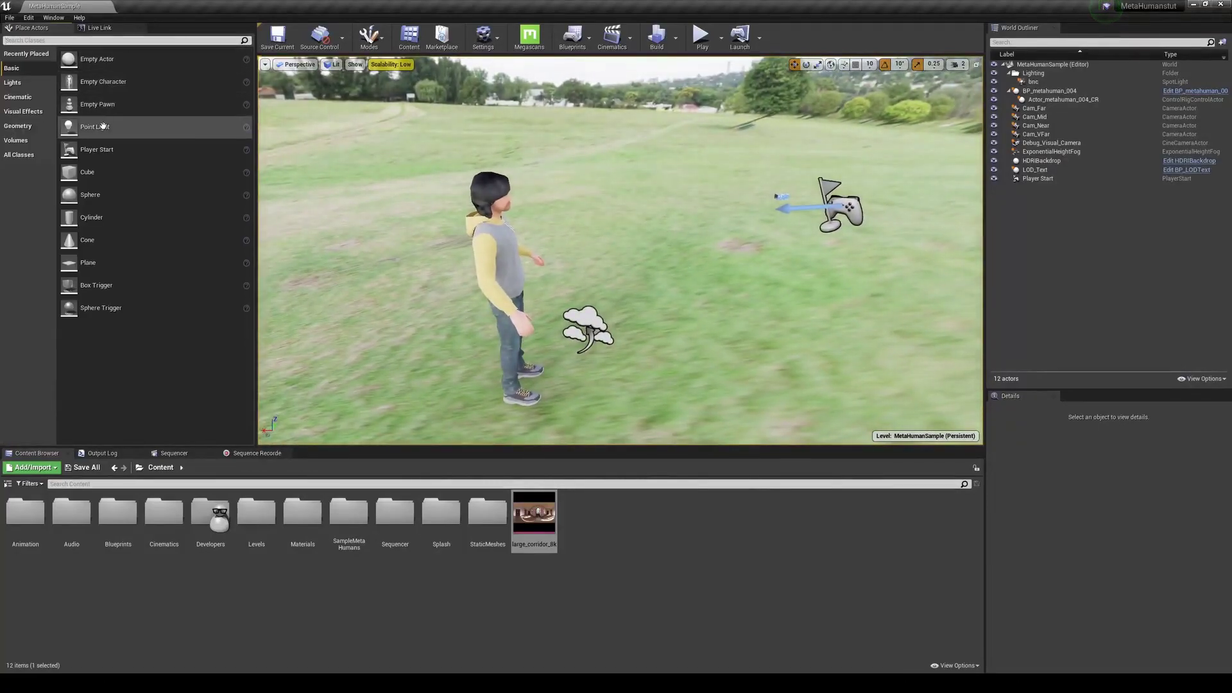
left_click_drag(95, 127, 661, 398)
left_click_drag(662, 352, 661, 199)
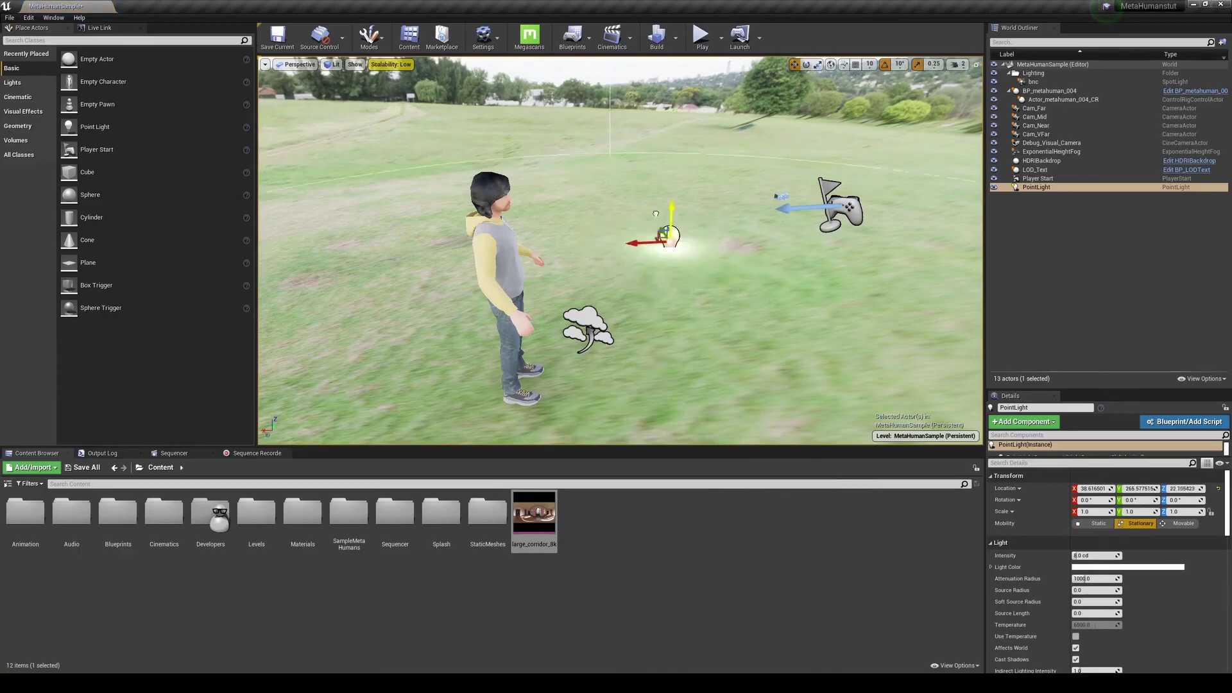
right_click_drag(661, 198, 661, 199)
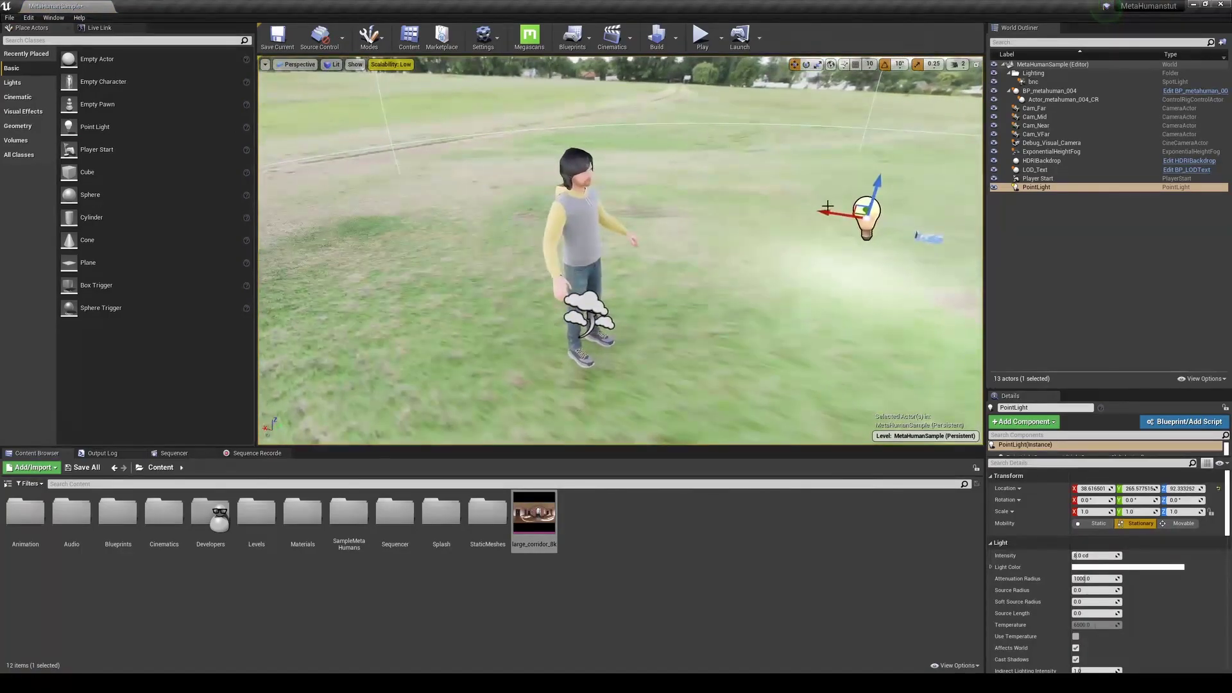
- Position the point light beside the MetaHuman at roughly head height
left_click_drag(862, 210, 838, 375)
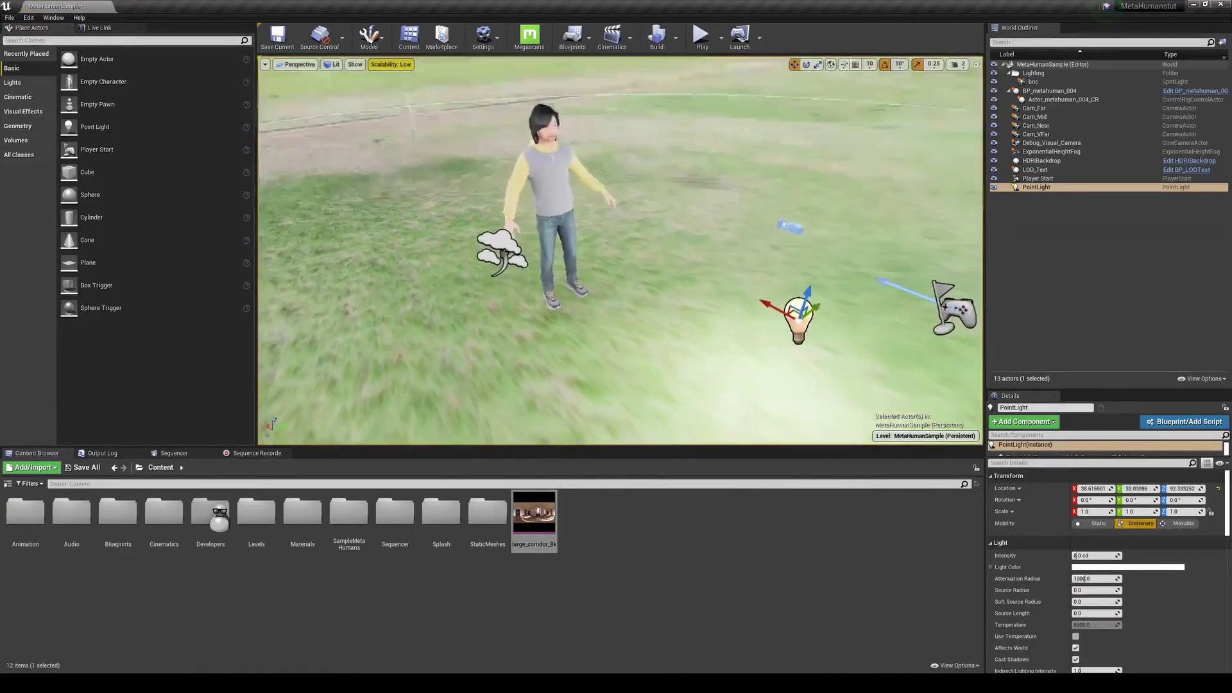
middle_click_drag(837, 375, 869, 377)
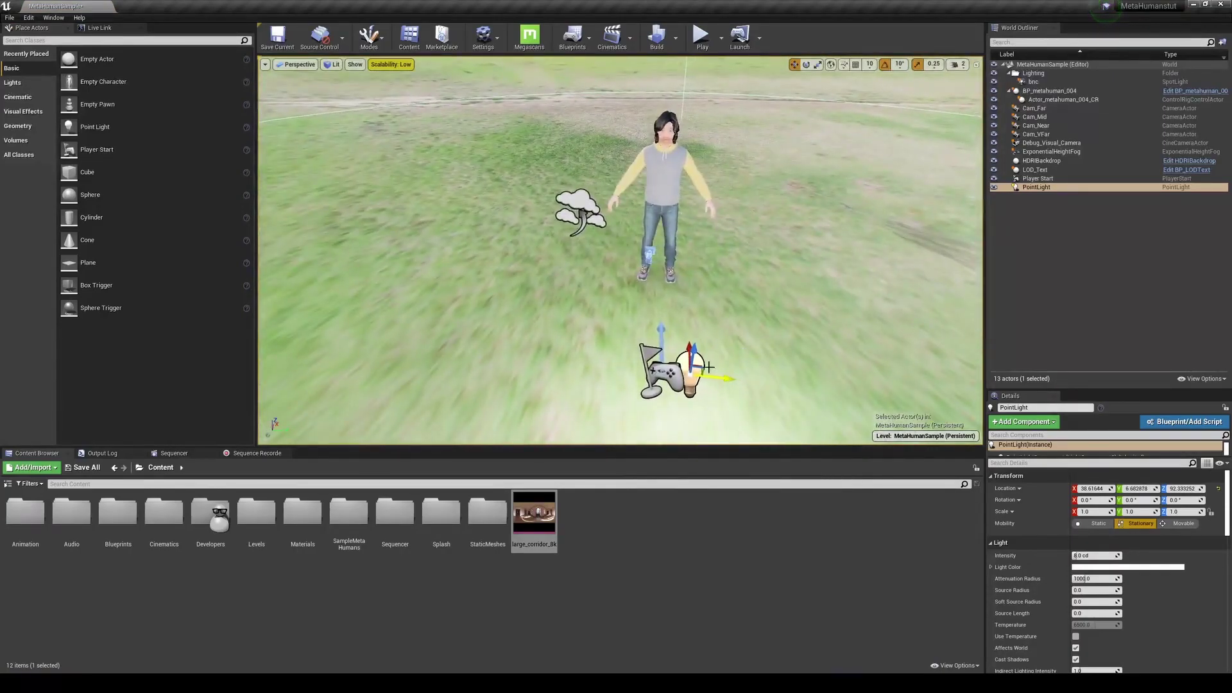
left_click_drag(709, 367, 709, 253)
middle_click_drag(709, 253, 738, 289)
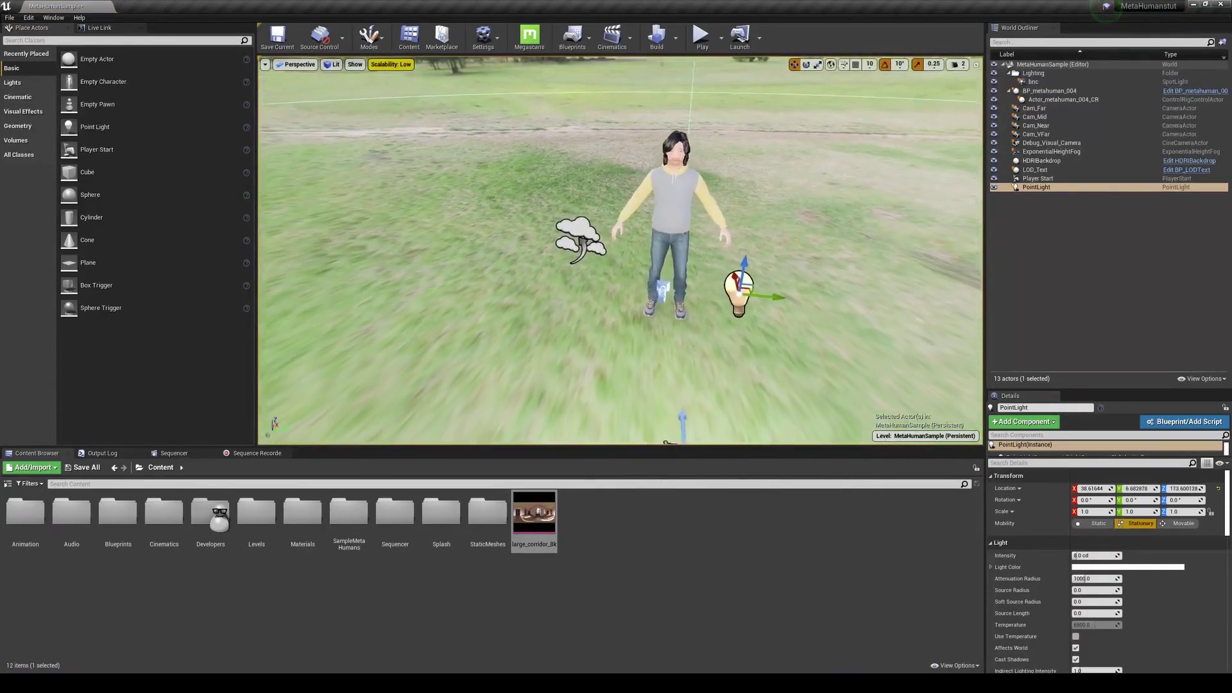
scroll(621, 251, "up", 3)
scroll(620, 251, "up", 3)
scroll(621, 250, "up", 3)
scroll(620, 250, "up", 3)
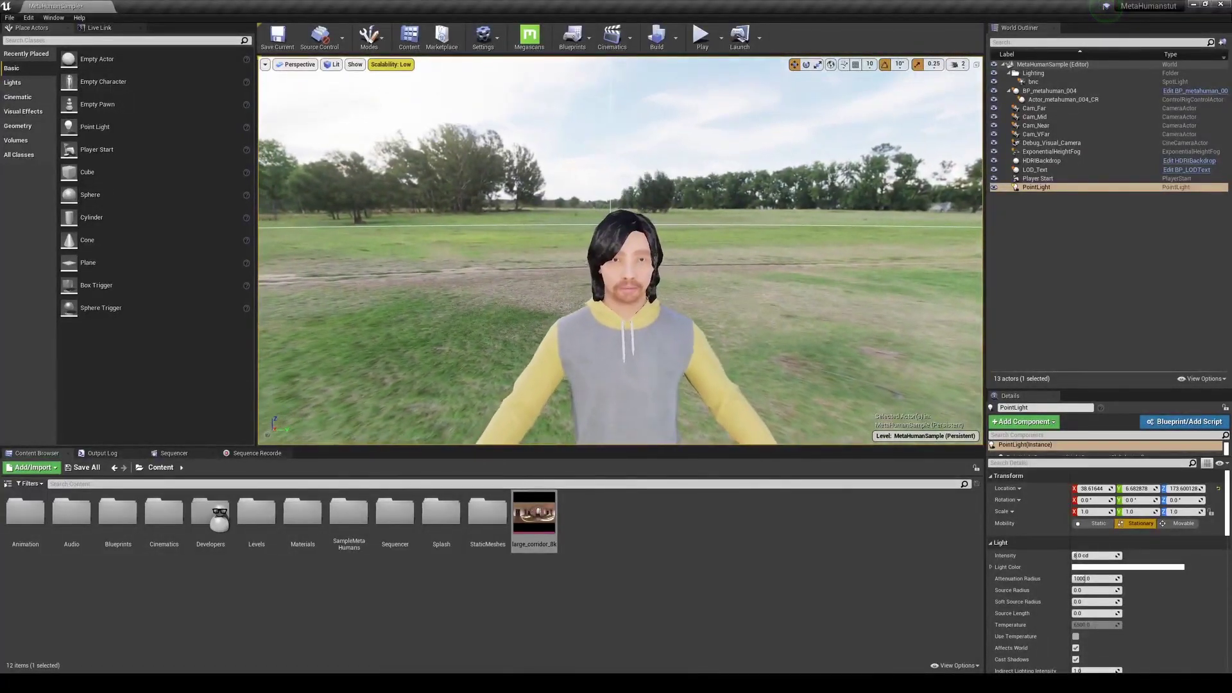
scroll(620, 250, "down", 2)
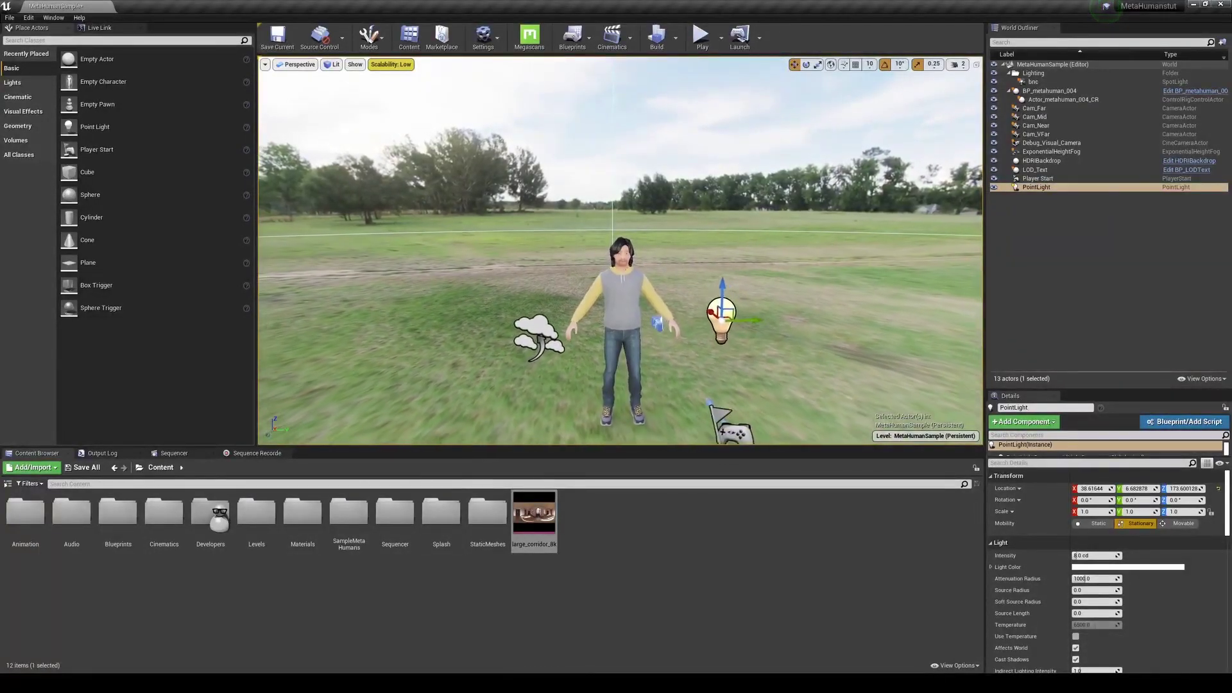
scroll(619, 250, "down", 1)
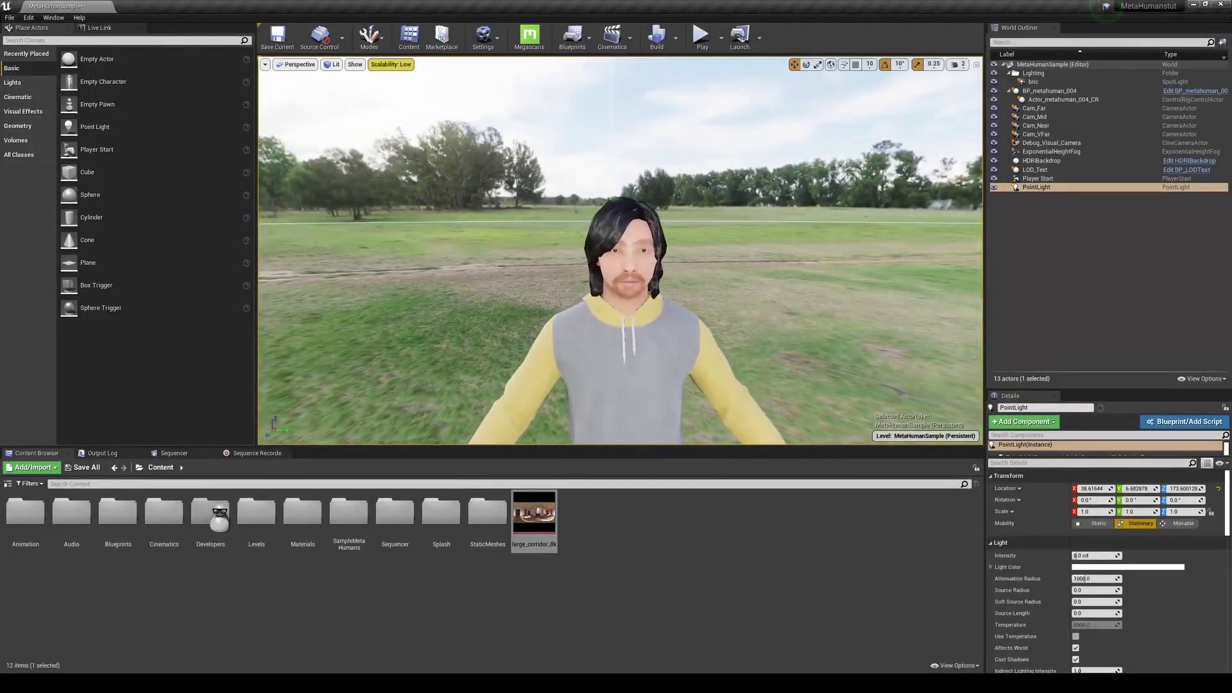
scroll(747, 129, "up", 1)
scroll(746, 129, "up", 2)
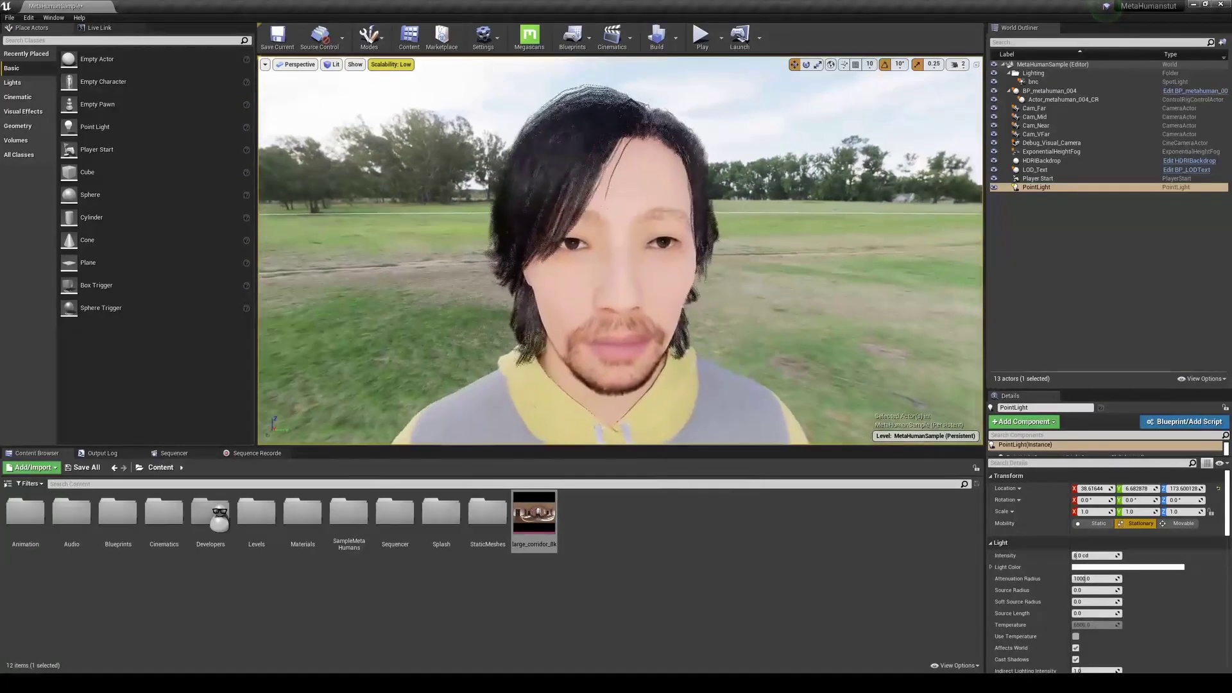
scroll(746, 129, "up", 2)
right_click_drag(746, 129, 746, 129)
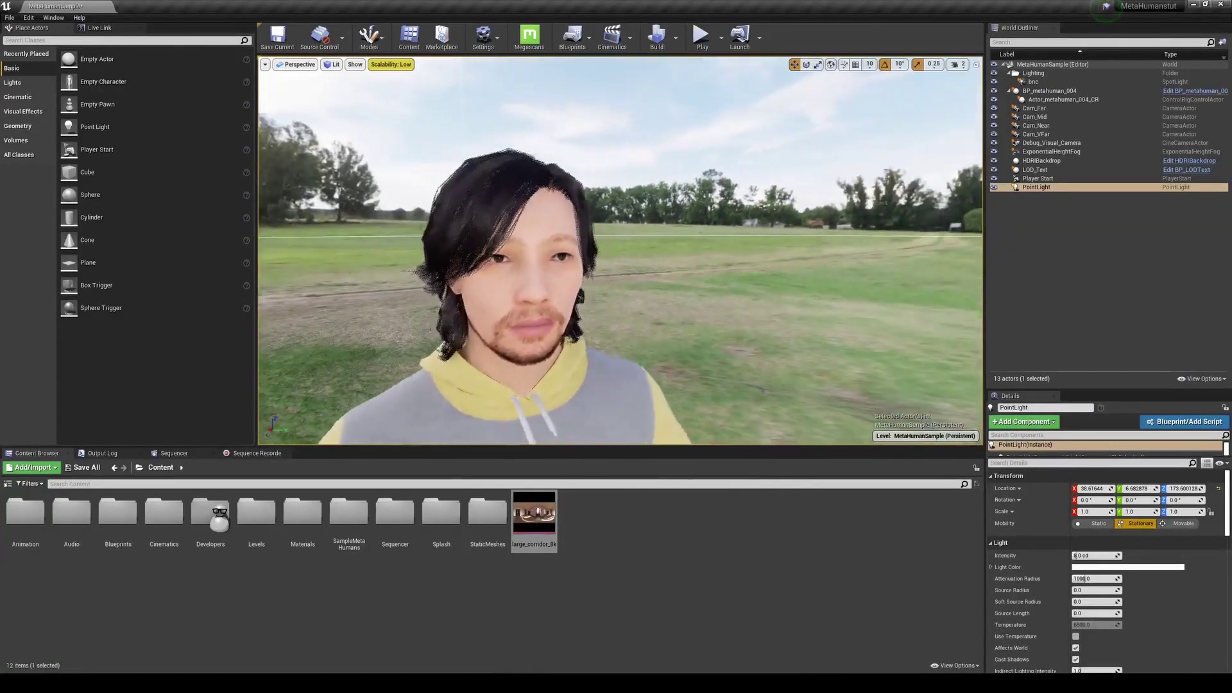
right_click_drag(704, 191, 704, 192)
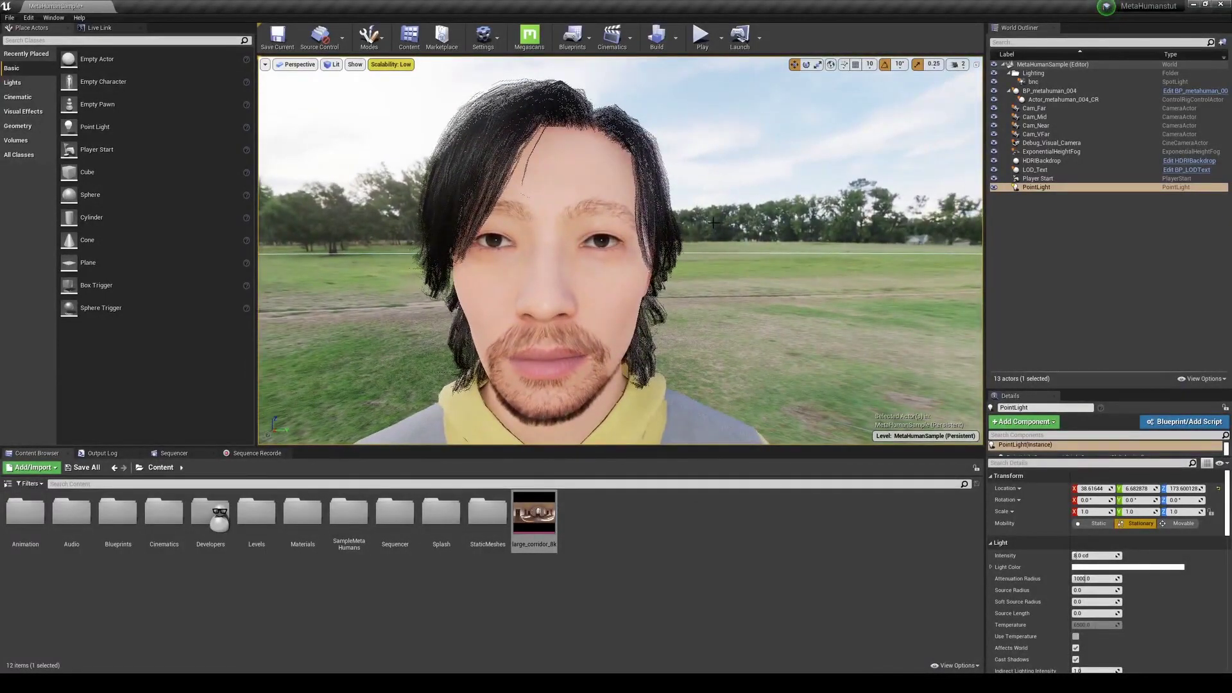
right_click_drag(711, 222, 711, 222)
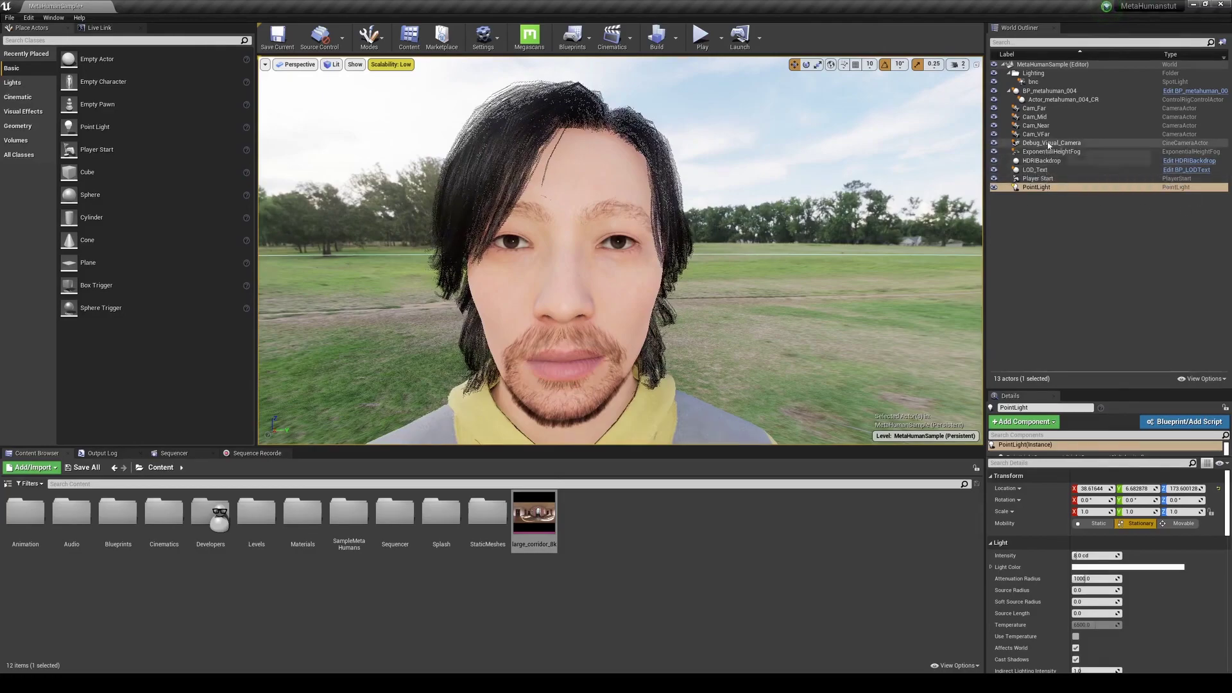
- Delete the Cam_Far, Cam_Mid, Cam_Near and Cam_VFar cameras from the World Outliner
left_click(1051, 112)
key("Delete")
left_click(1052, 111)
key("Delete")
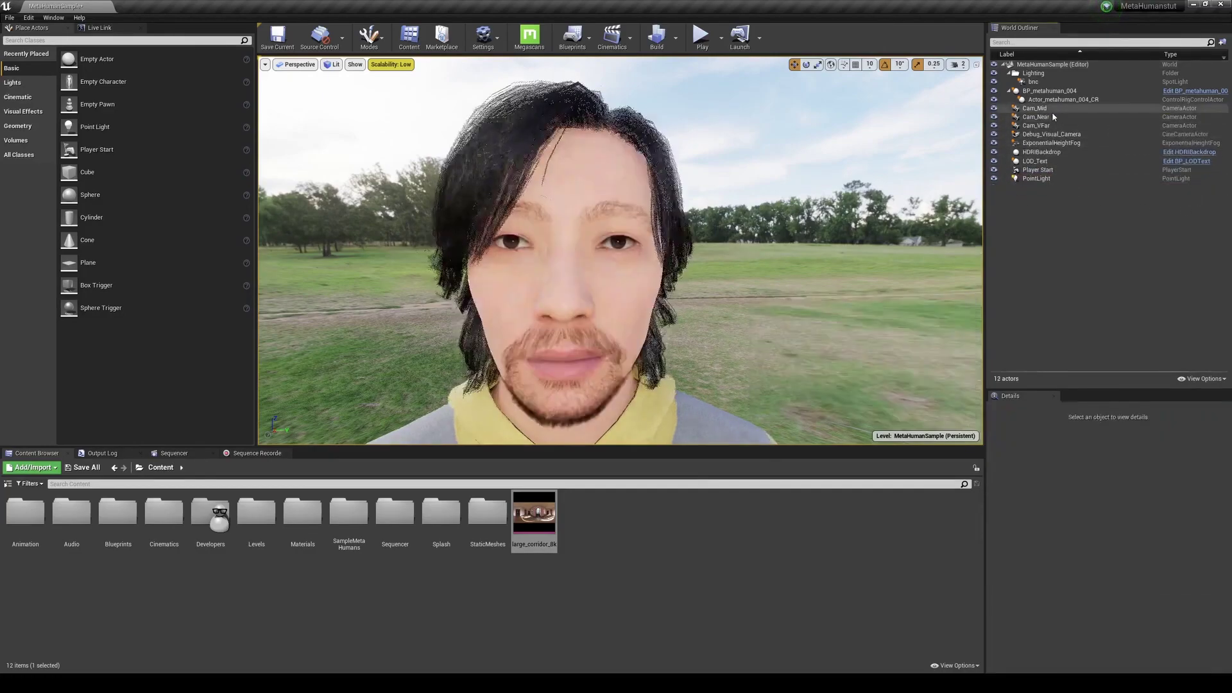
left_click(1056, 113)
key("Delete")
left_click(1056, 112)
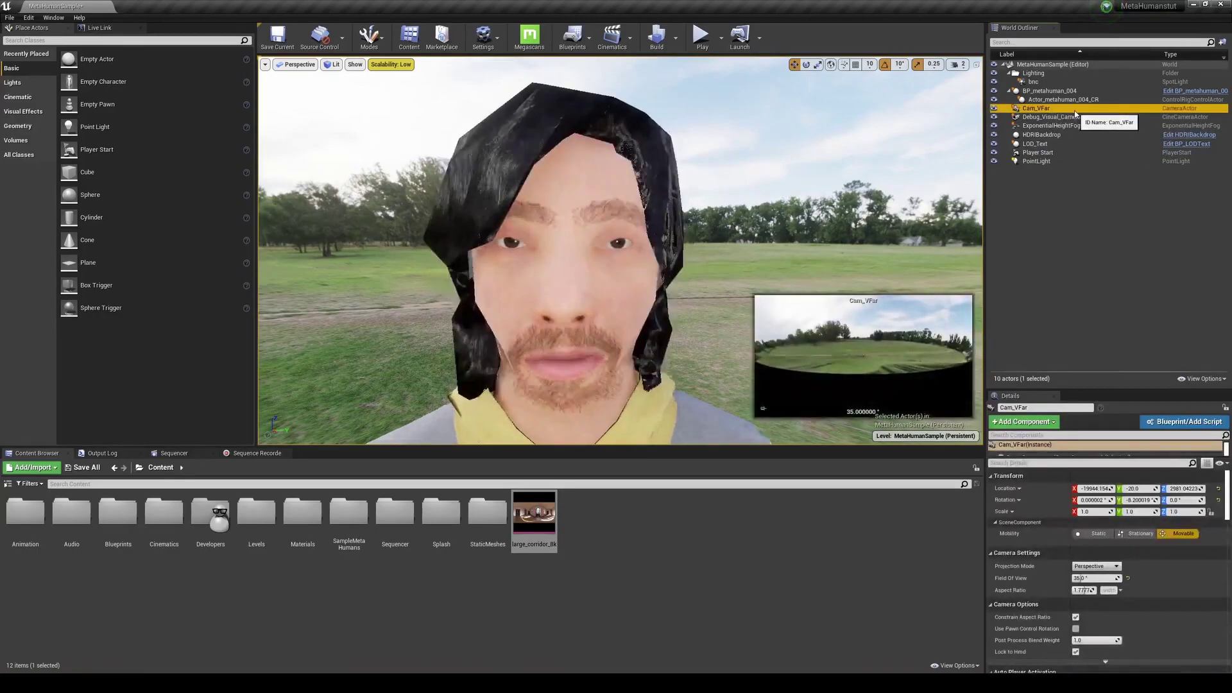
key("Delete")
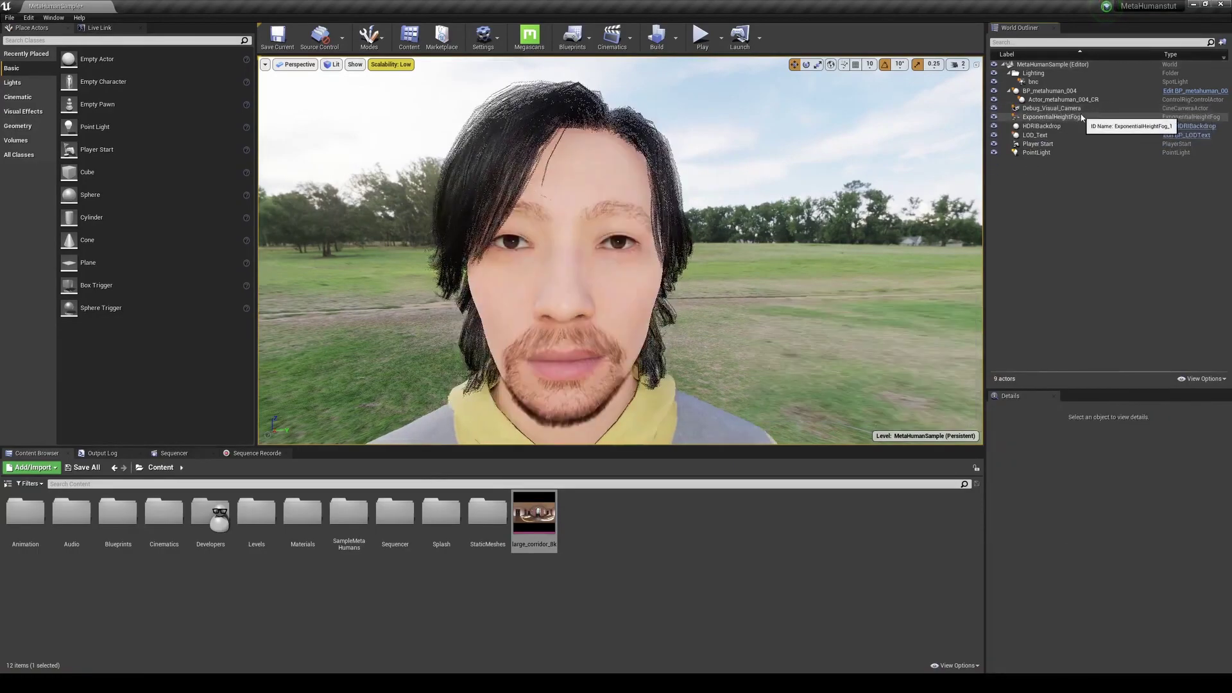
- Delete ExponentialHeightFog and Debug_Visual_Camera, then save the level with File > Save Current
left_click(1065, 117)
key("Delete")
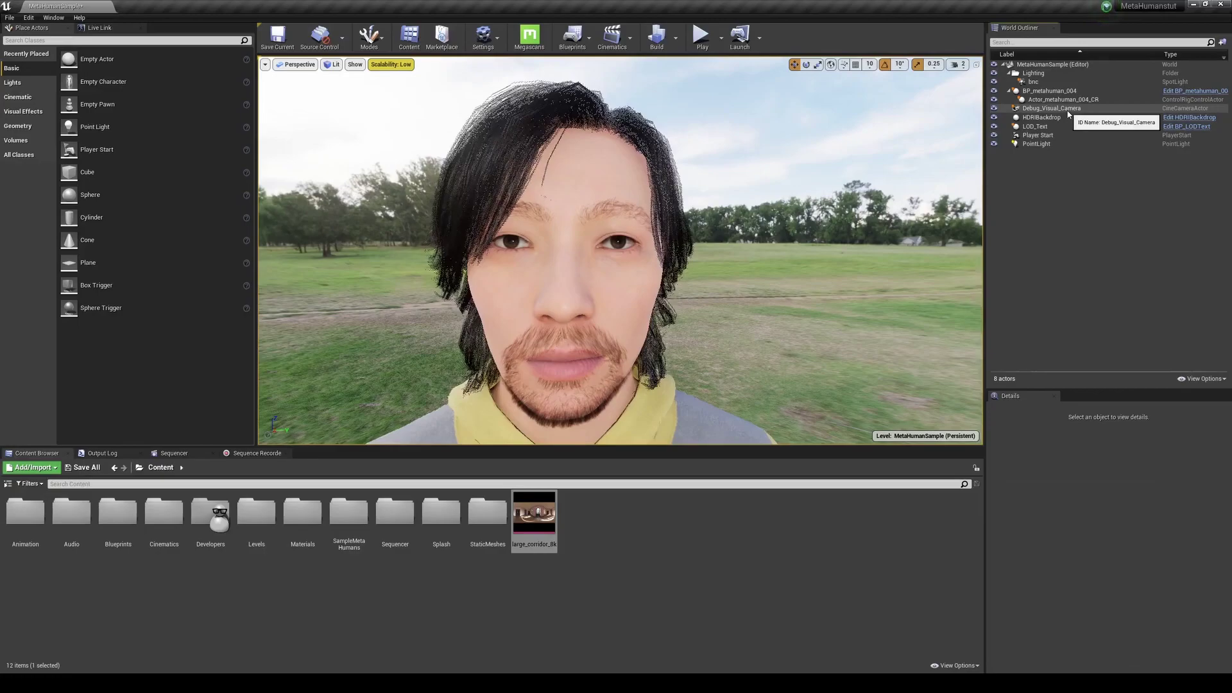
left_click(1067, 110)
key("Delete")
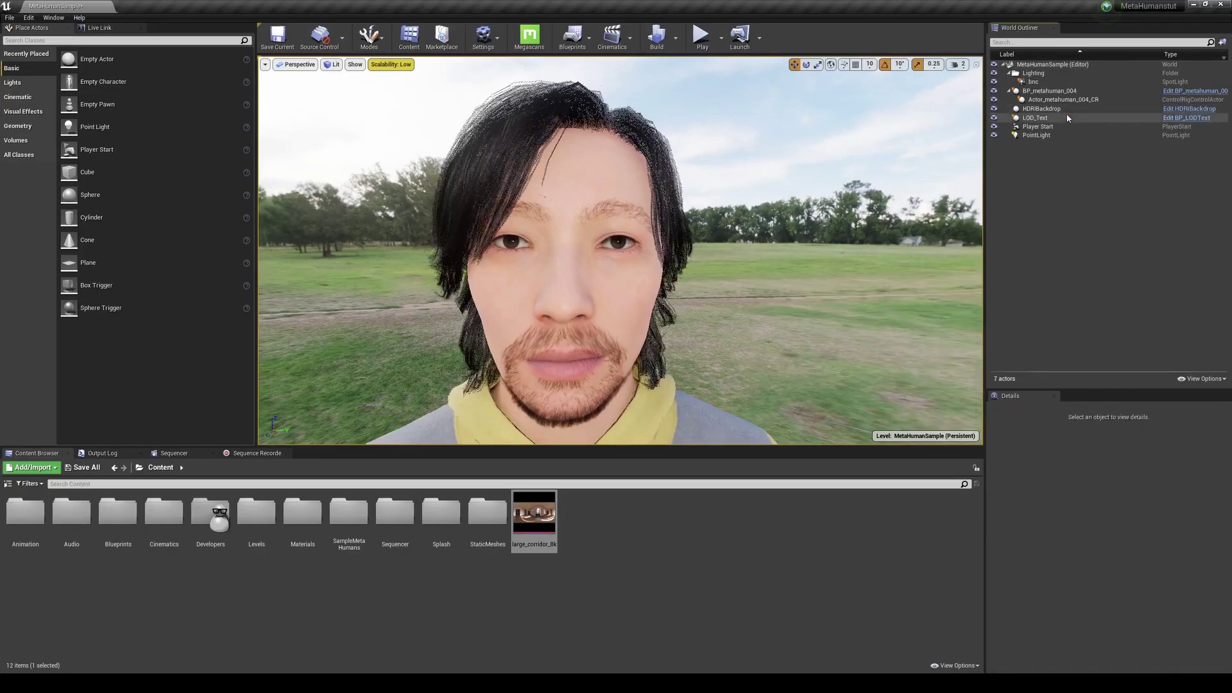
left_click(26, 18)
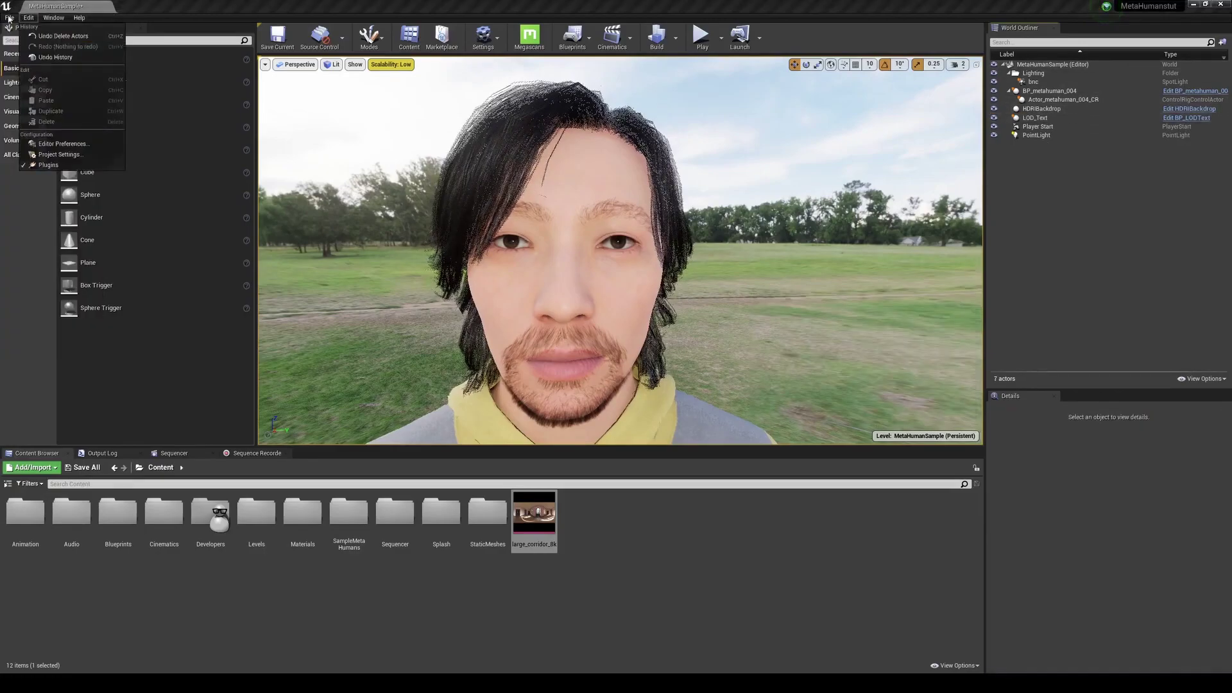
left_click(38, 97)
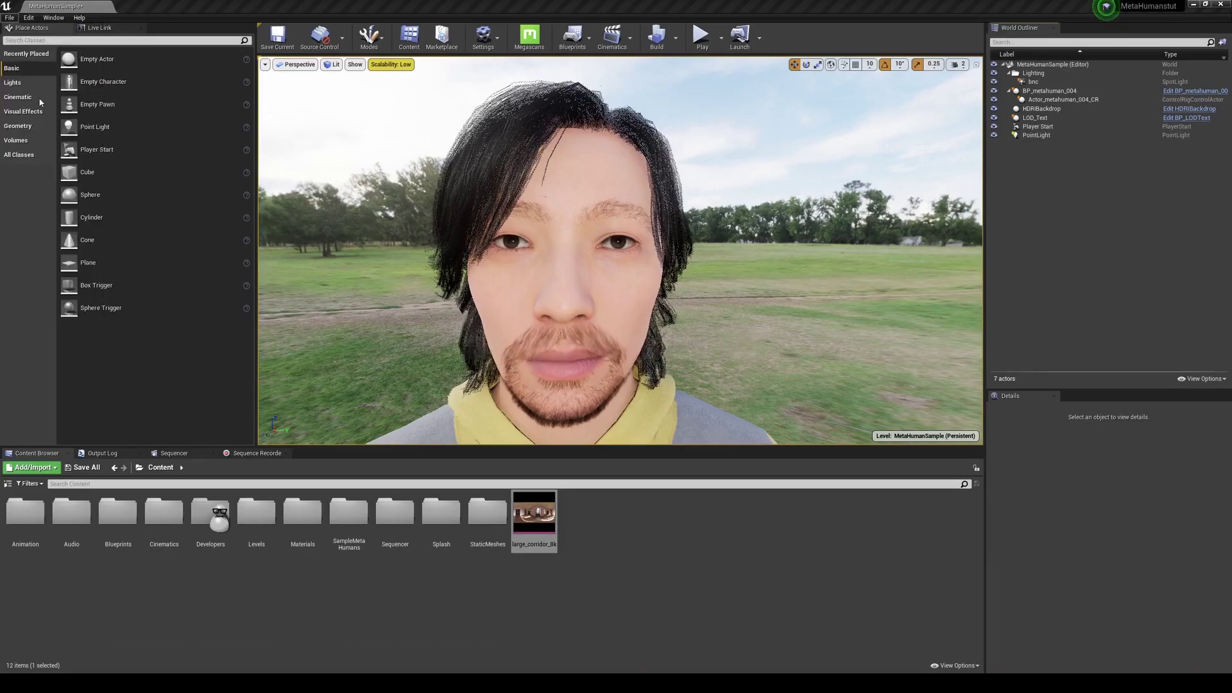
- Right-click the MetaHuman to select BP_metahuman_004, then dismiss its actions menu
right_click(575, 346)
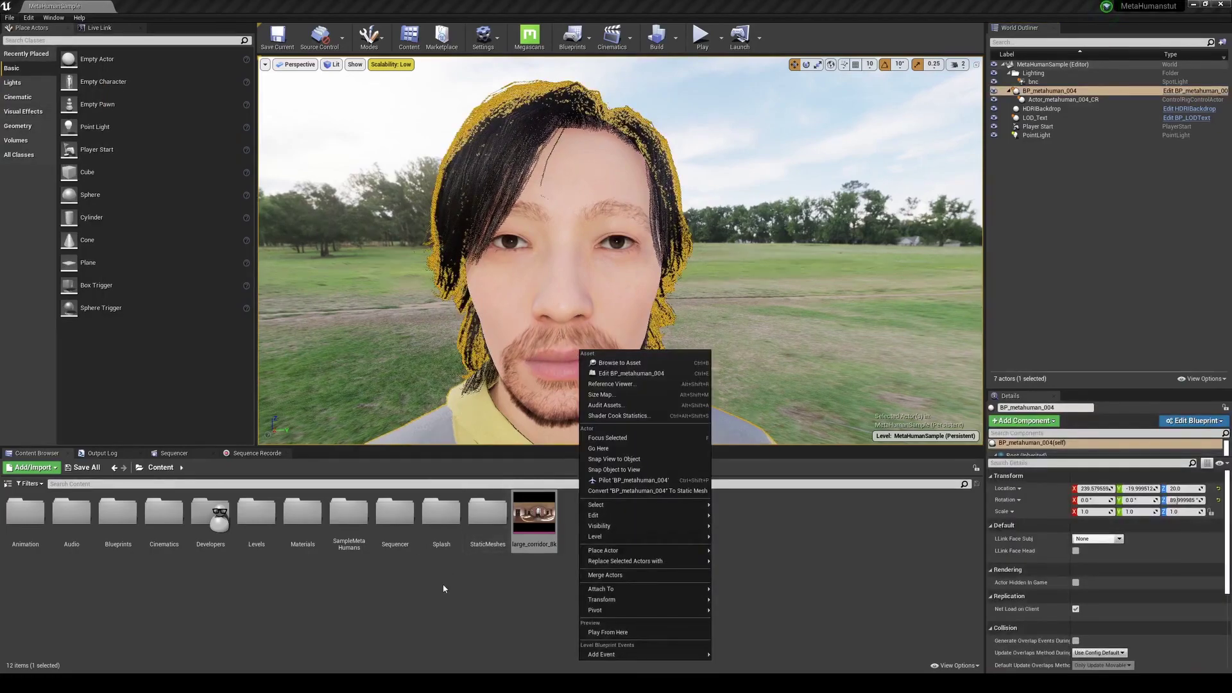
left_click(440, 607)
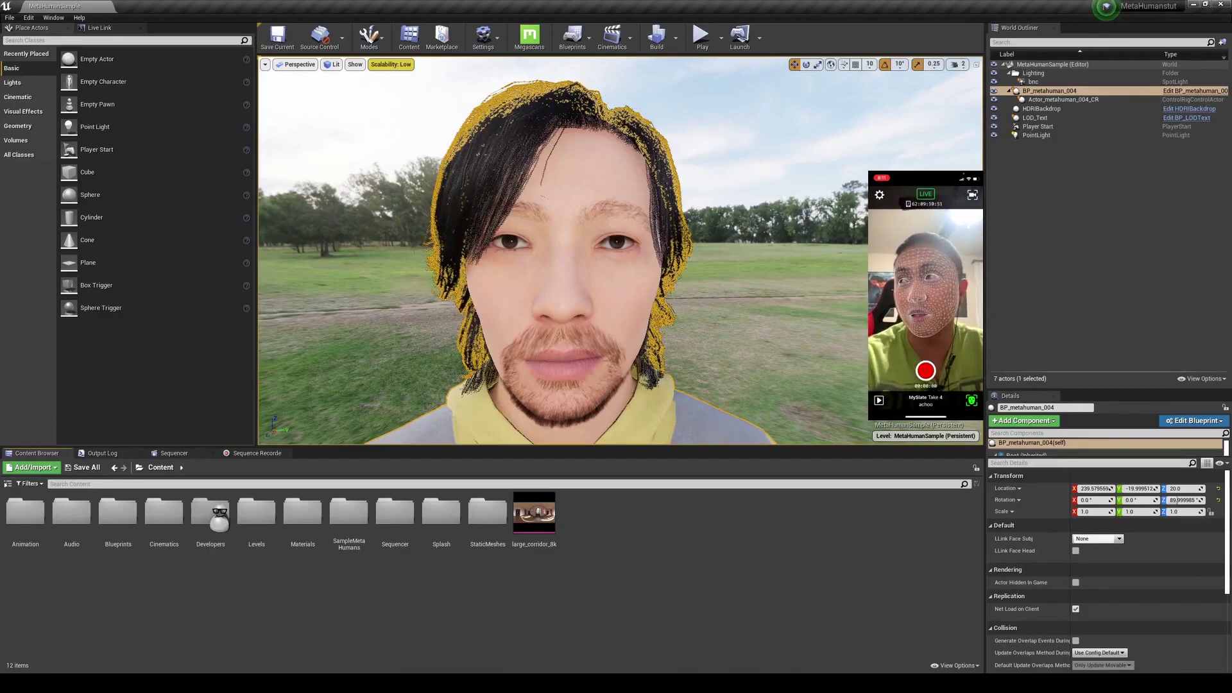
- Show the Live Link panel with the Apple AR Face Tracking source and the phone's subject
left_click(127, 28)
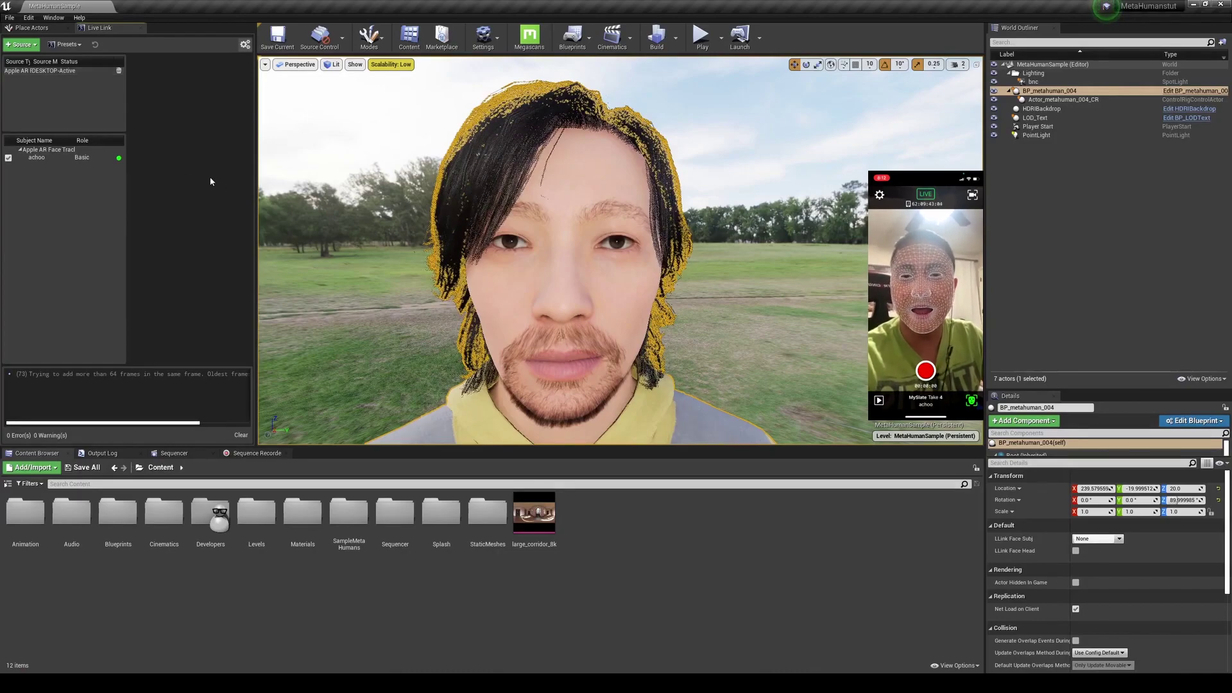
- Delete Actor_metahuman_004_CR, accepting the reference warning, and reselect BP_metahuman_004
left_click(1048, 172)
left_click(1084, 101)
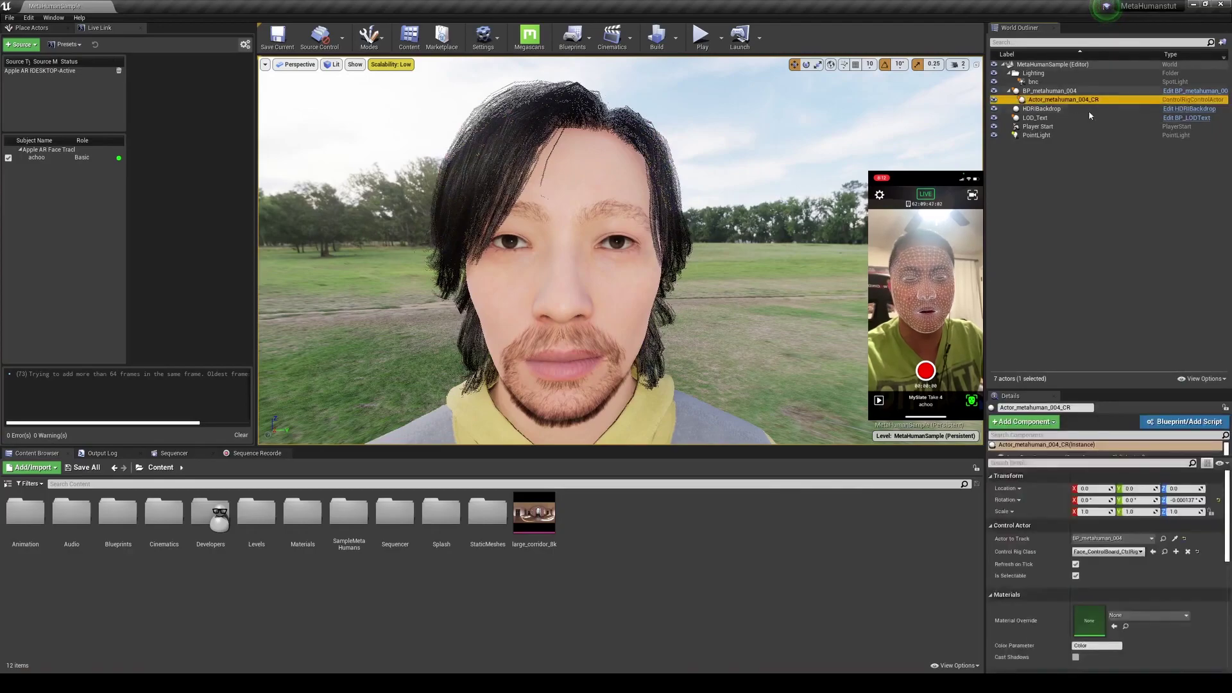
key("Delete")
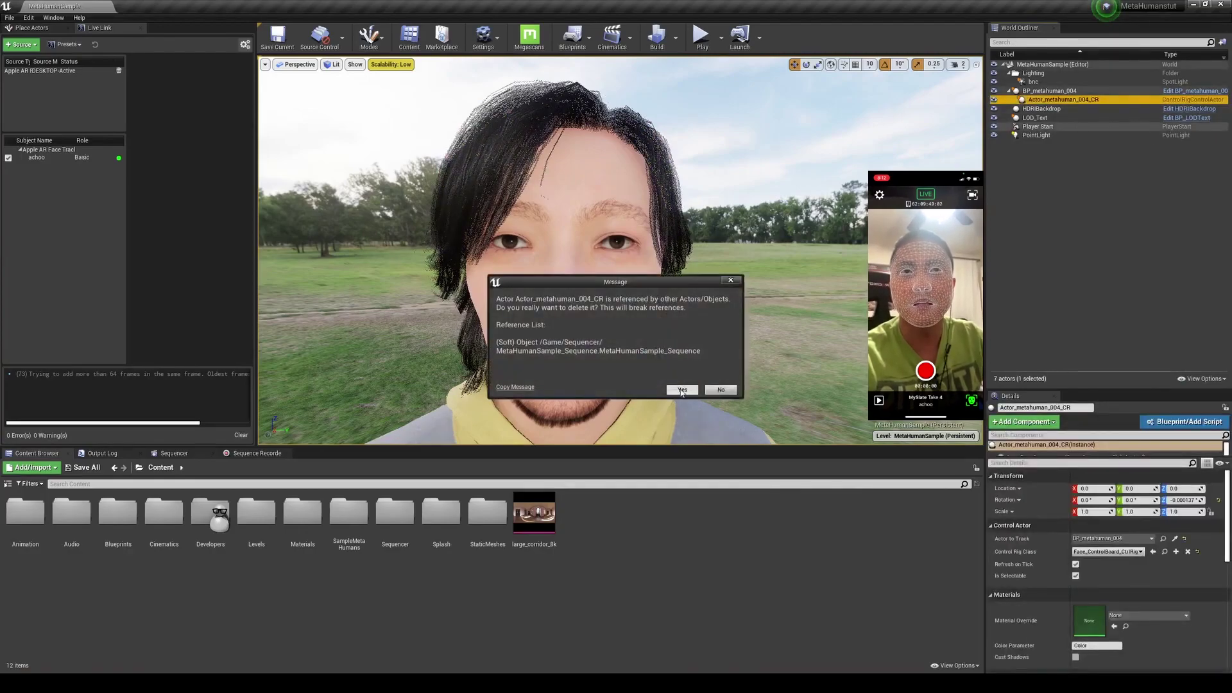
left_click(682, 389)
left_click(1052, 91)
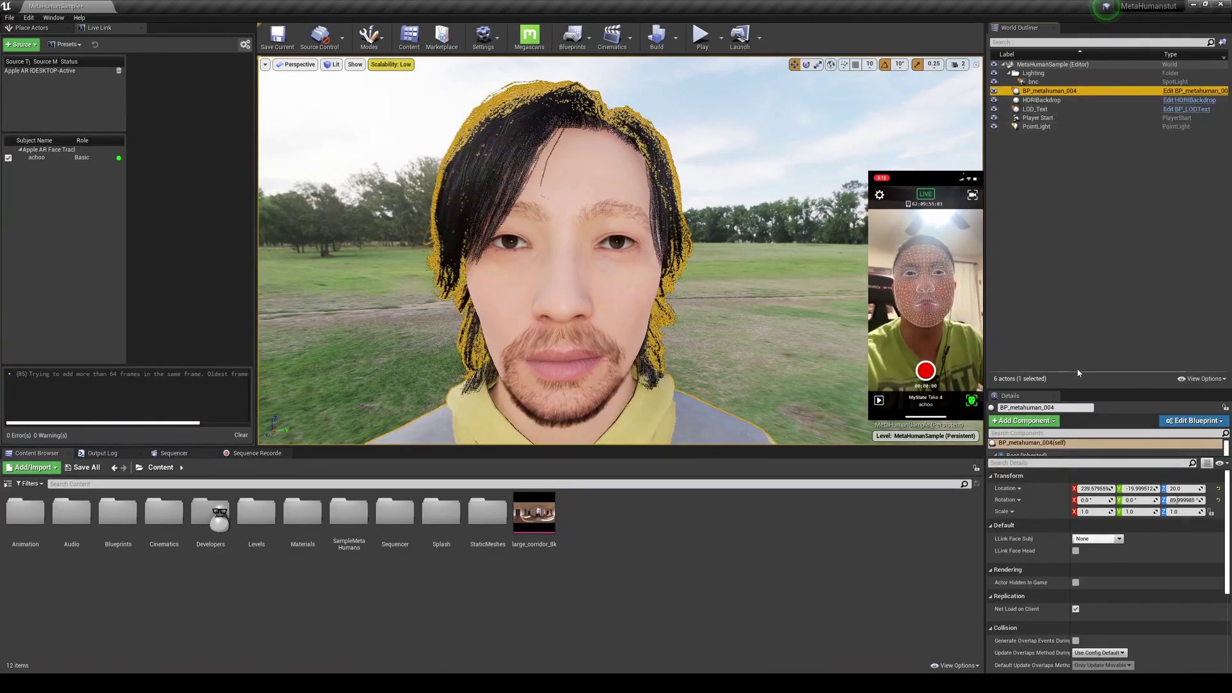
- Set BP_metahuman_004's LLink Face Subj to the iPhone subject and enable LLink Face Head
left_click_drag(1082, 388, 1085, 242)
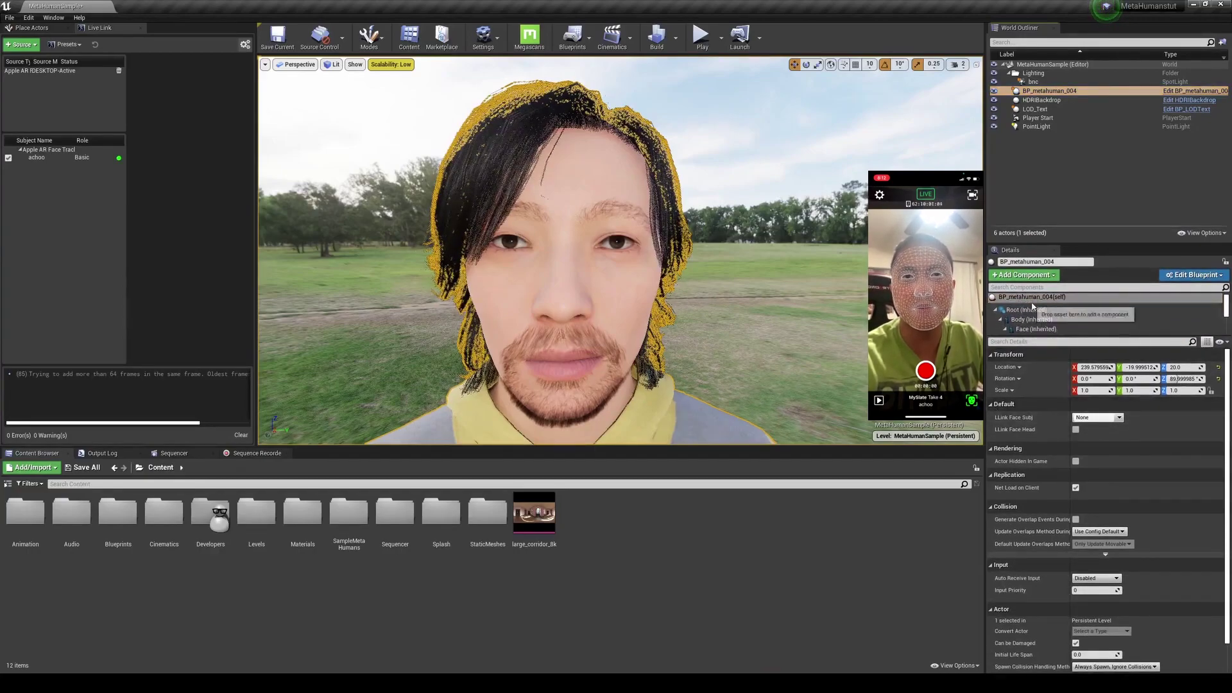
left_click(1118, 418)
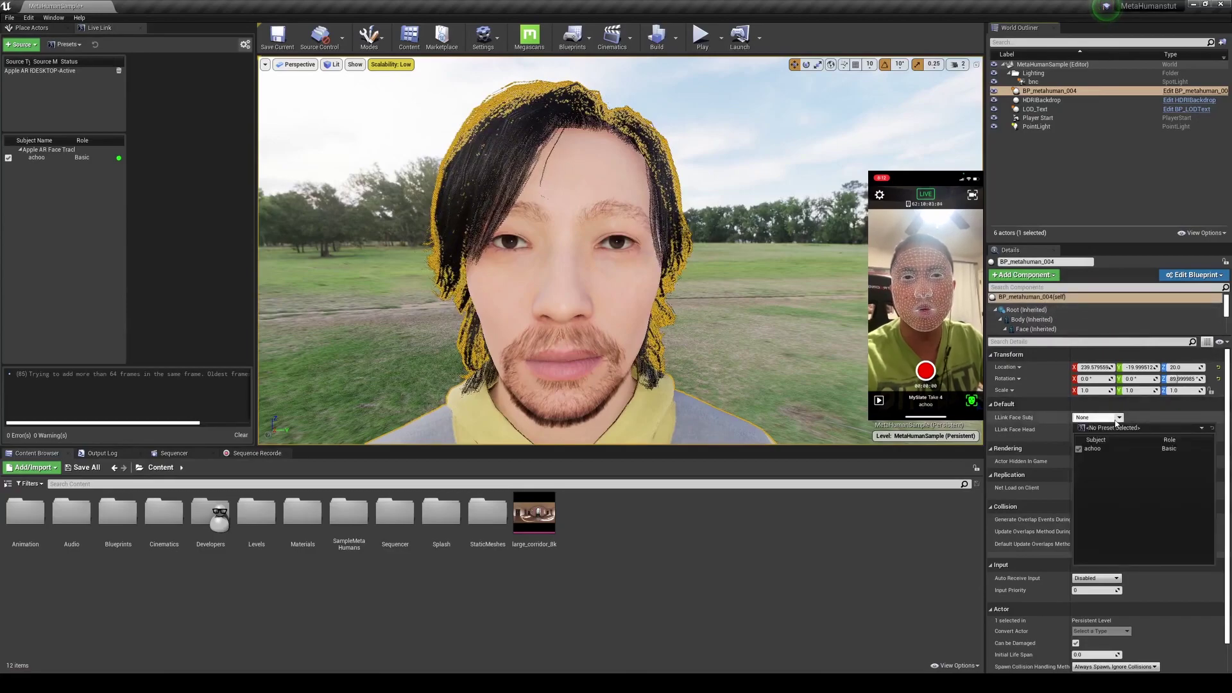
left_click(1092, 448)
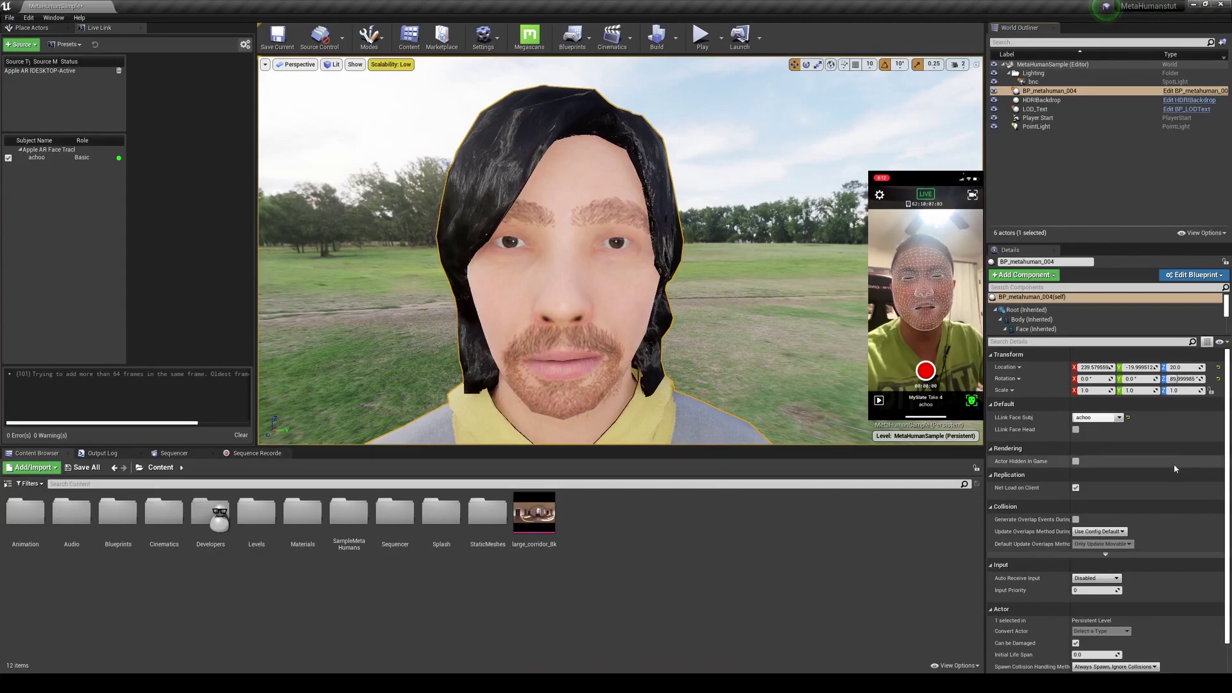
left_click(1077, 432)
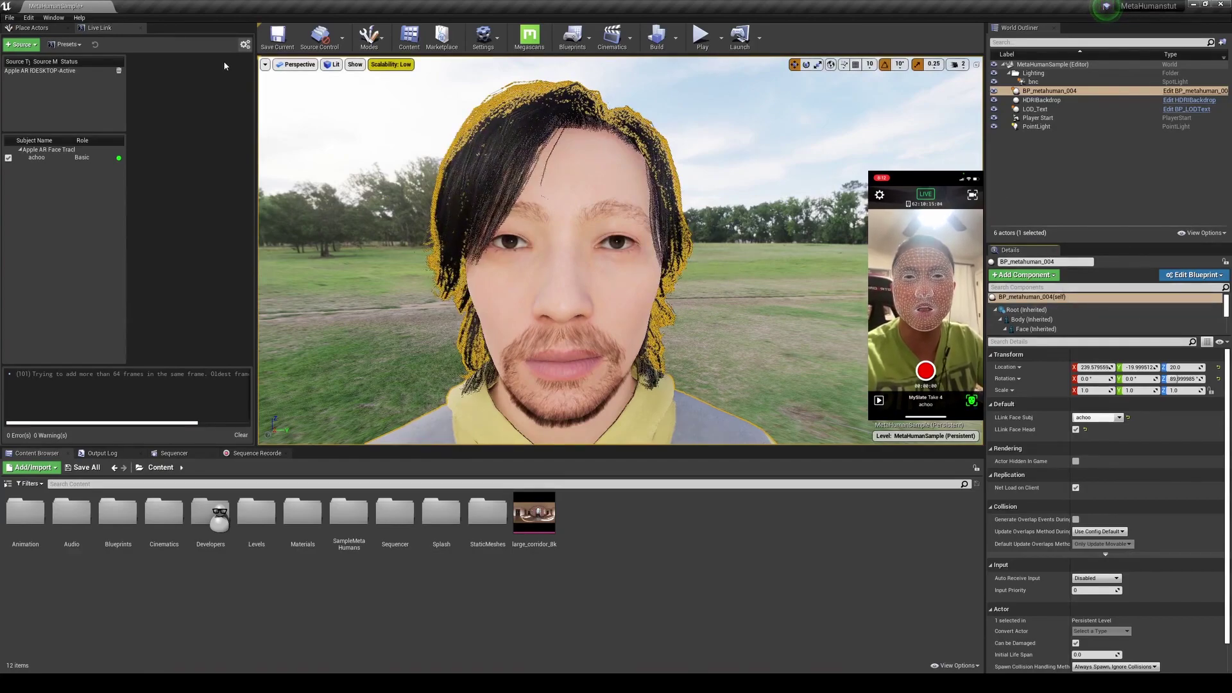
- Add the World Settings panel from Window, return to Details, and show the Play mode options
left_click(65, 19)
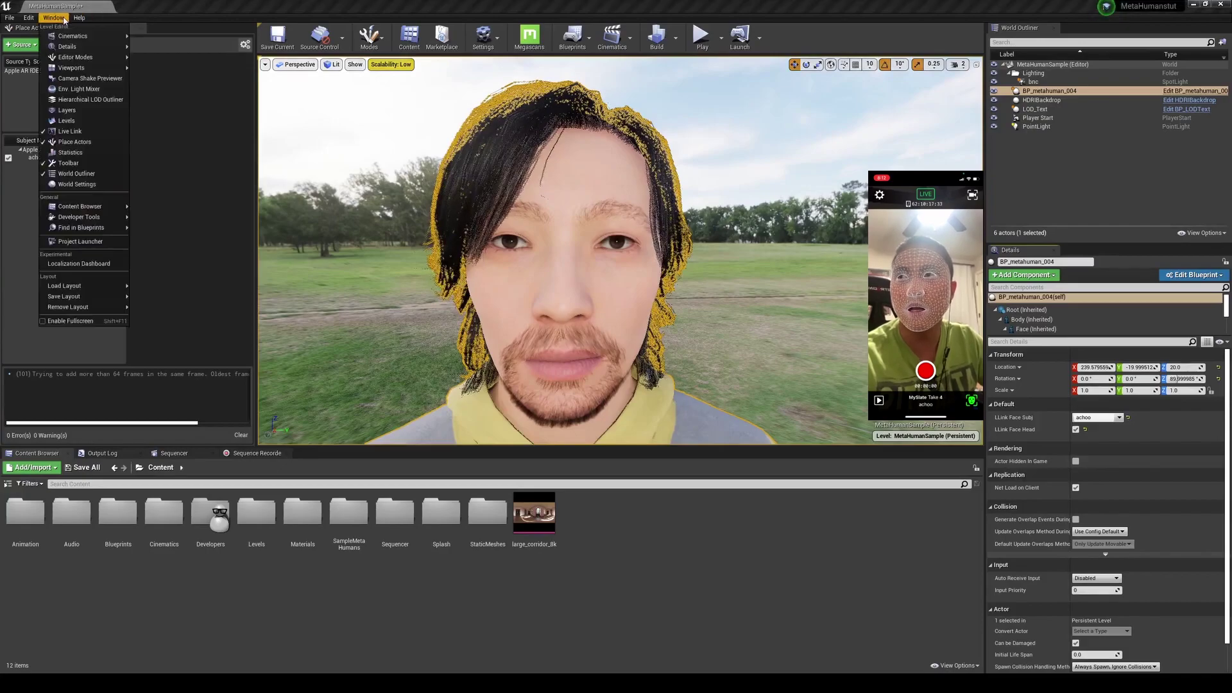
left_click(76, 184)
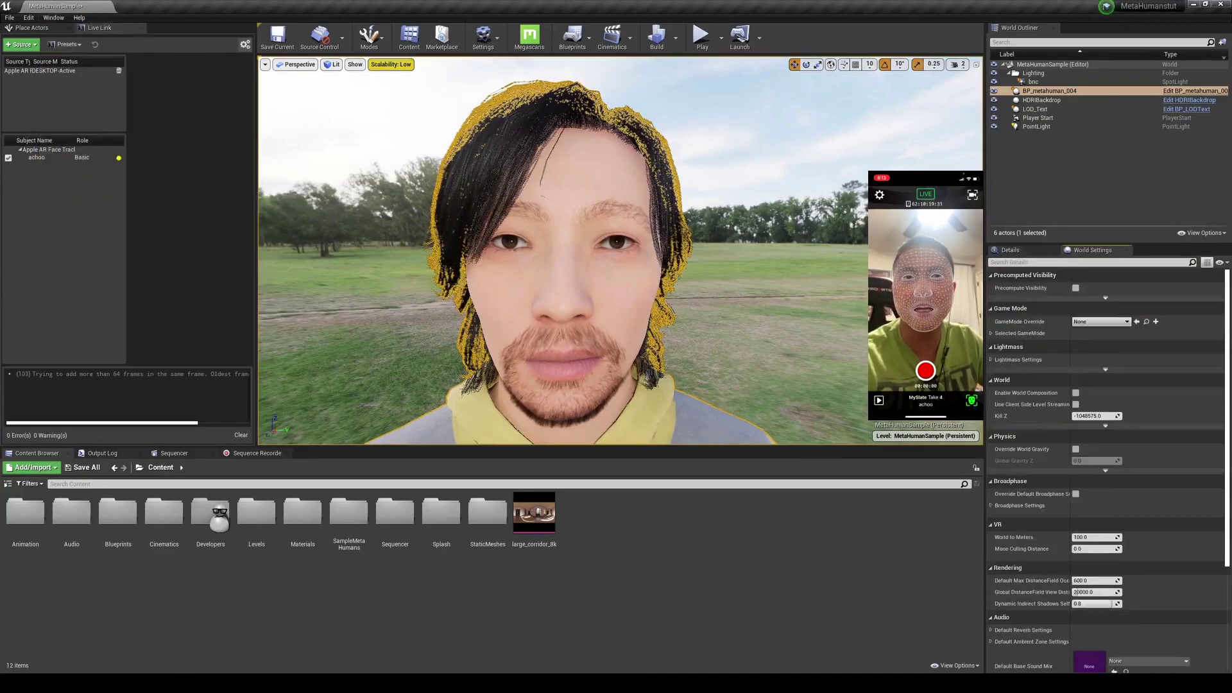
left_click(1030, 251)
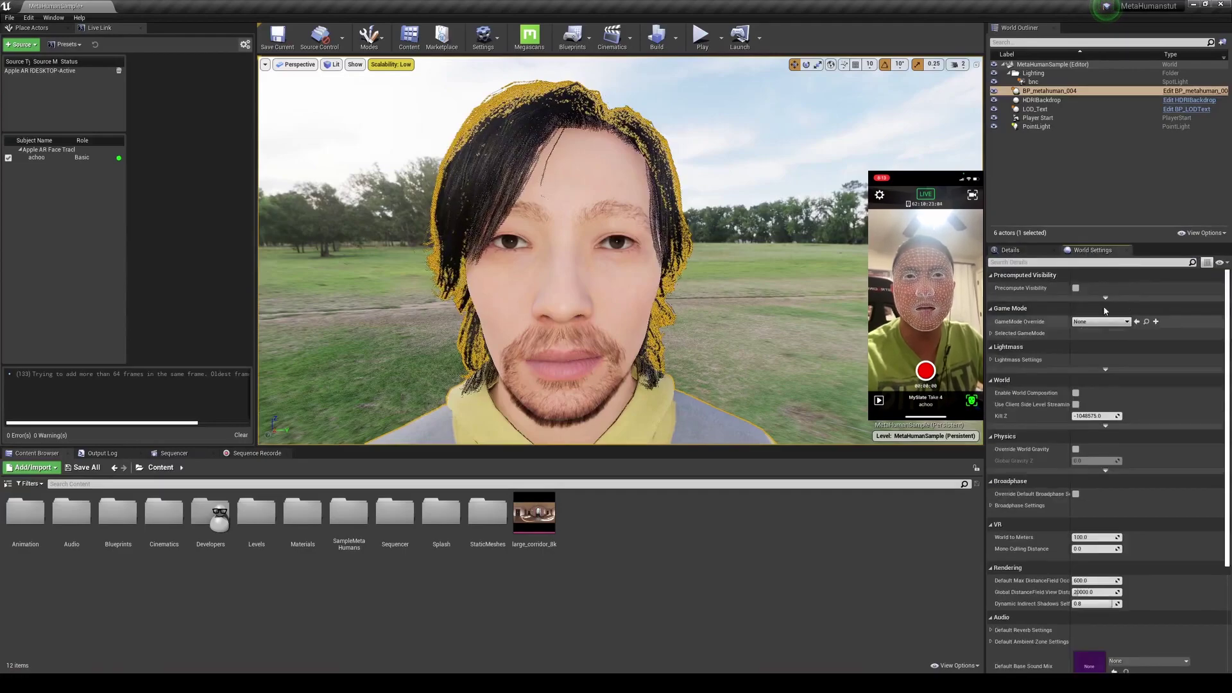
left_click(721, 38)
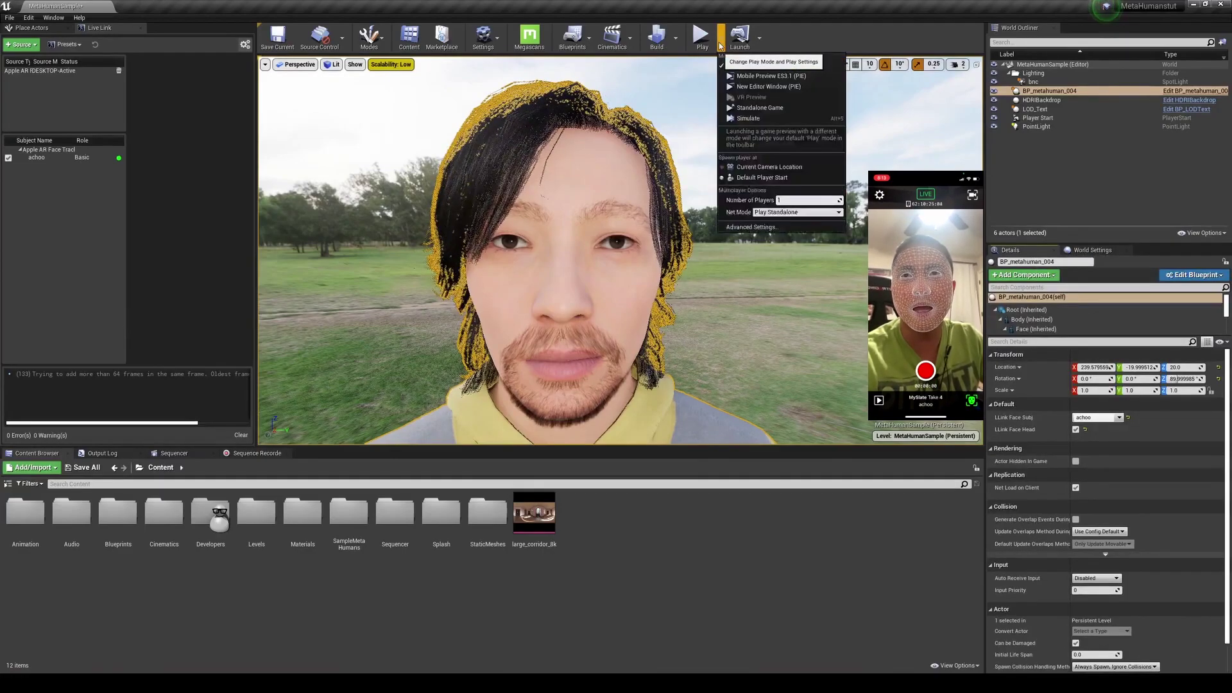
- Choose Simulate so the MetaHuman's face mirrors the live iPhone tracking
left_click(746, 119)
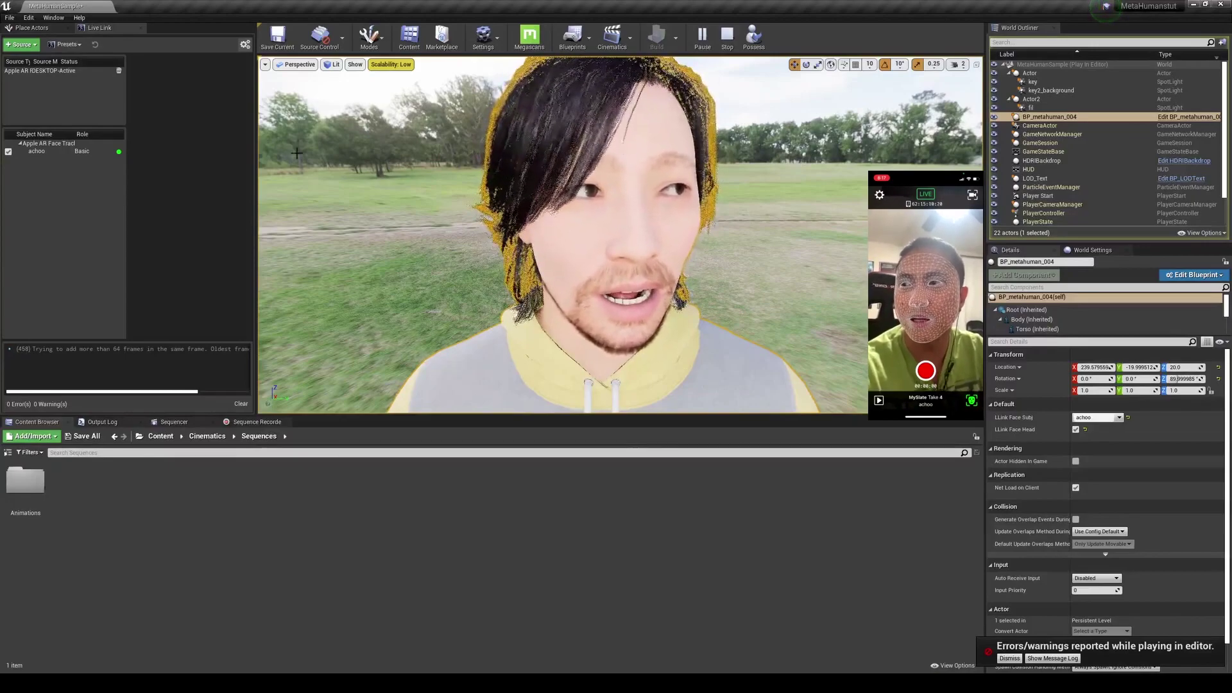
- Open the Sequence Recorder from Window > Cinematics, stop the simulation and Remove All old recordings
left_click(63, 19)
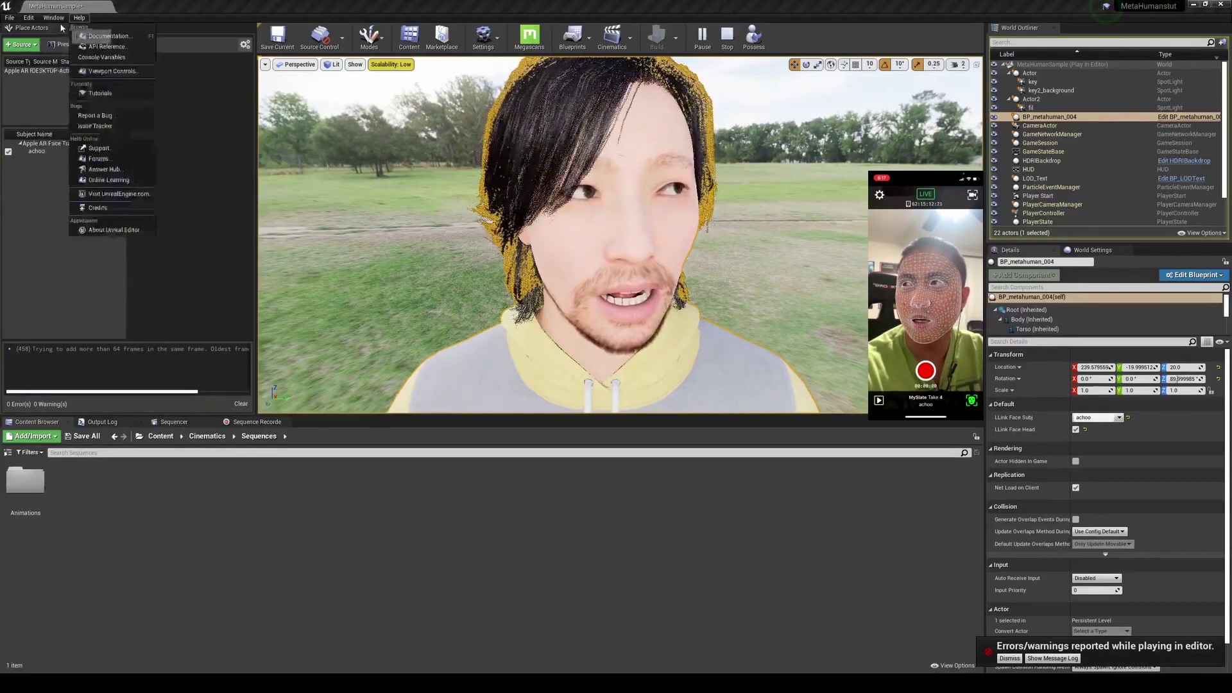
mouse_move(72, 36)
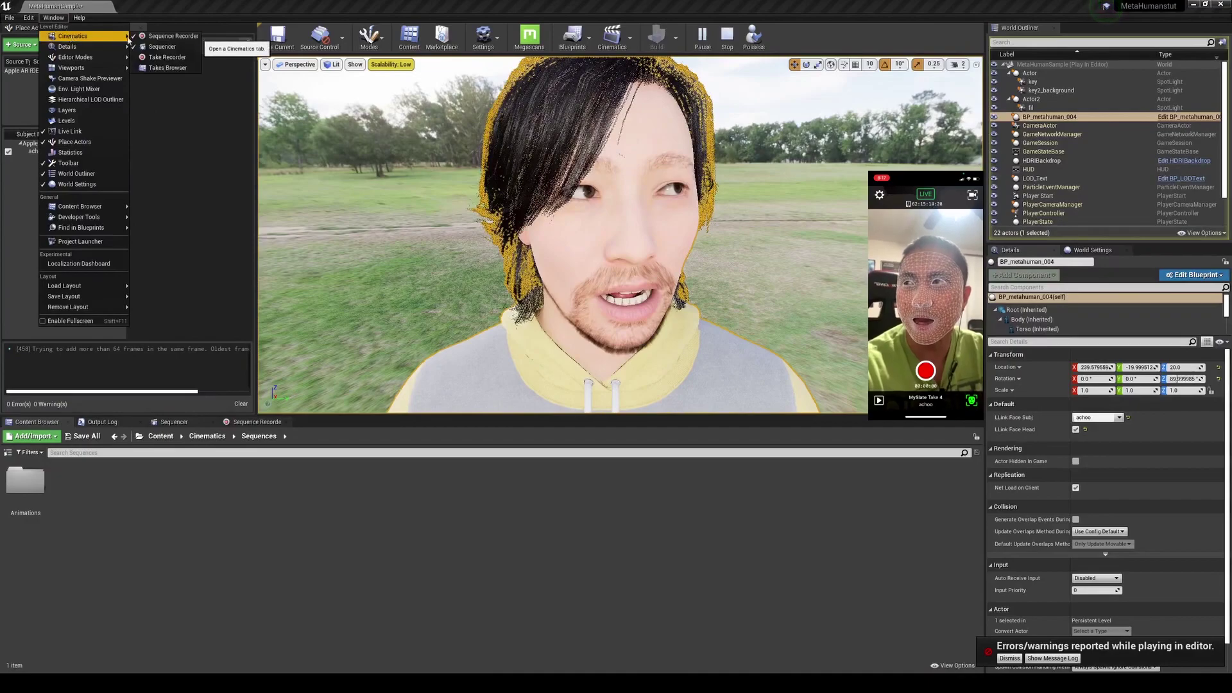
left_click(270, 423)
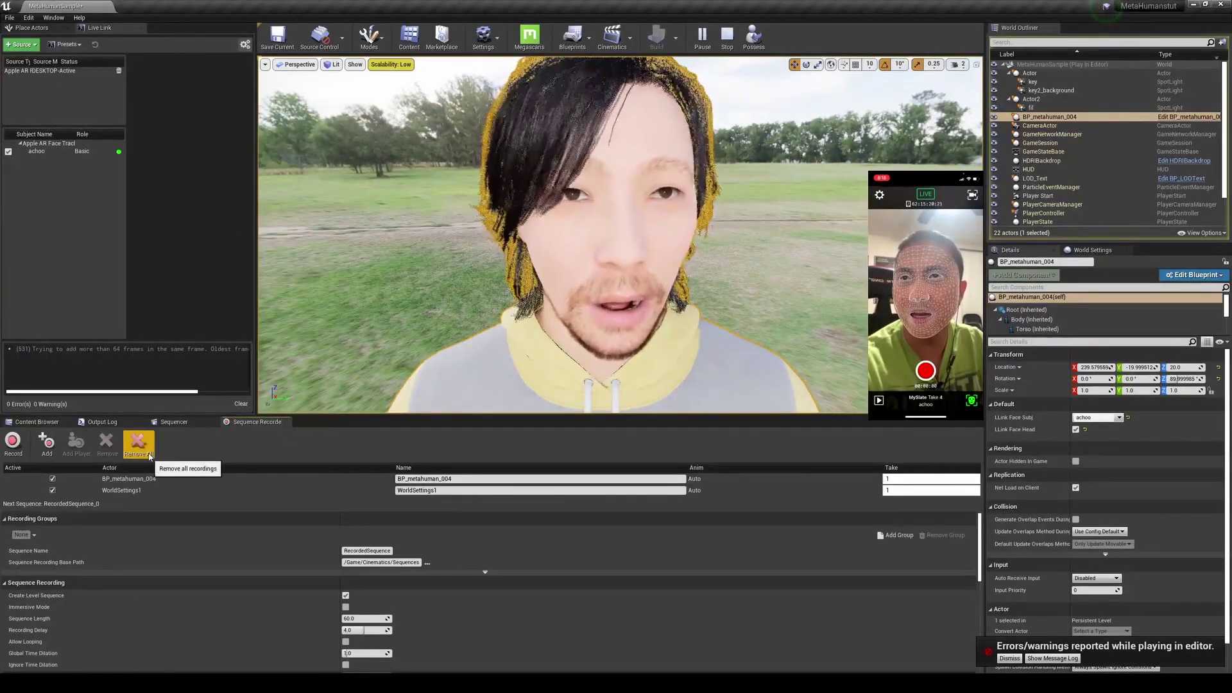
left_click(729, 37)
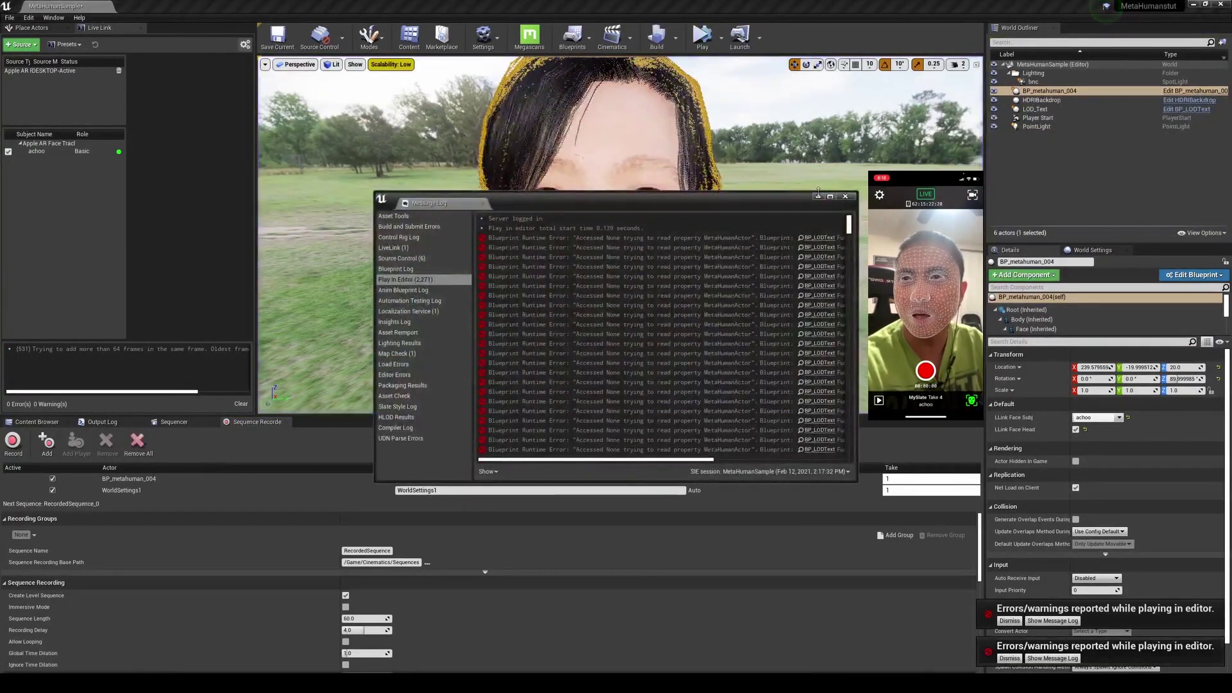
left_click(140, 443)
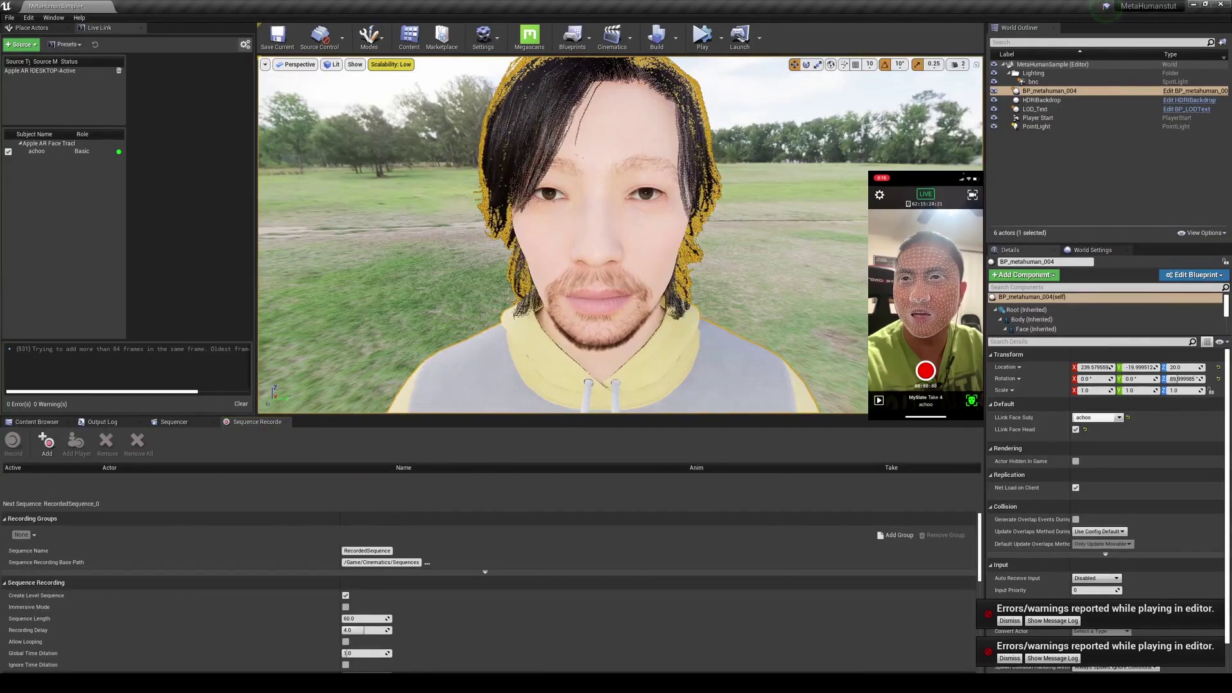
- Restart Simulate, add BP_metahuman_004 as a recording source and start recording take 1
left_click(721, 39)
left_click(748, 118)
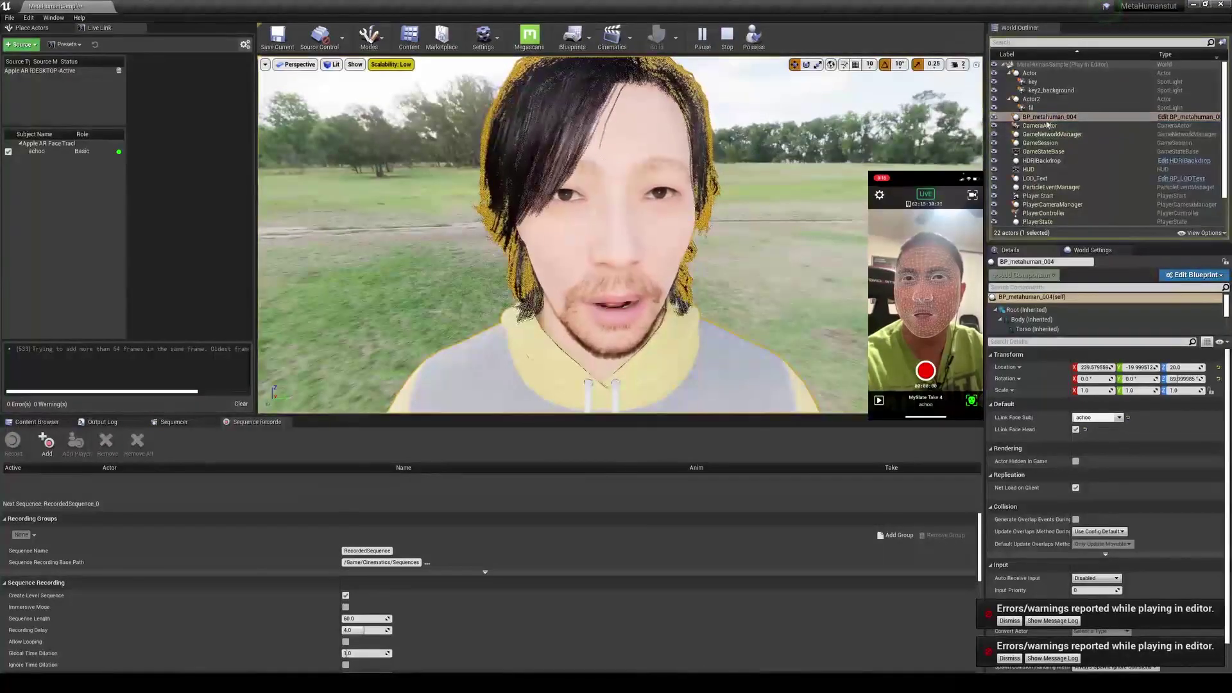
left_click(1074, 118)
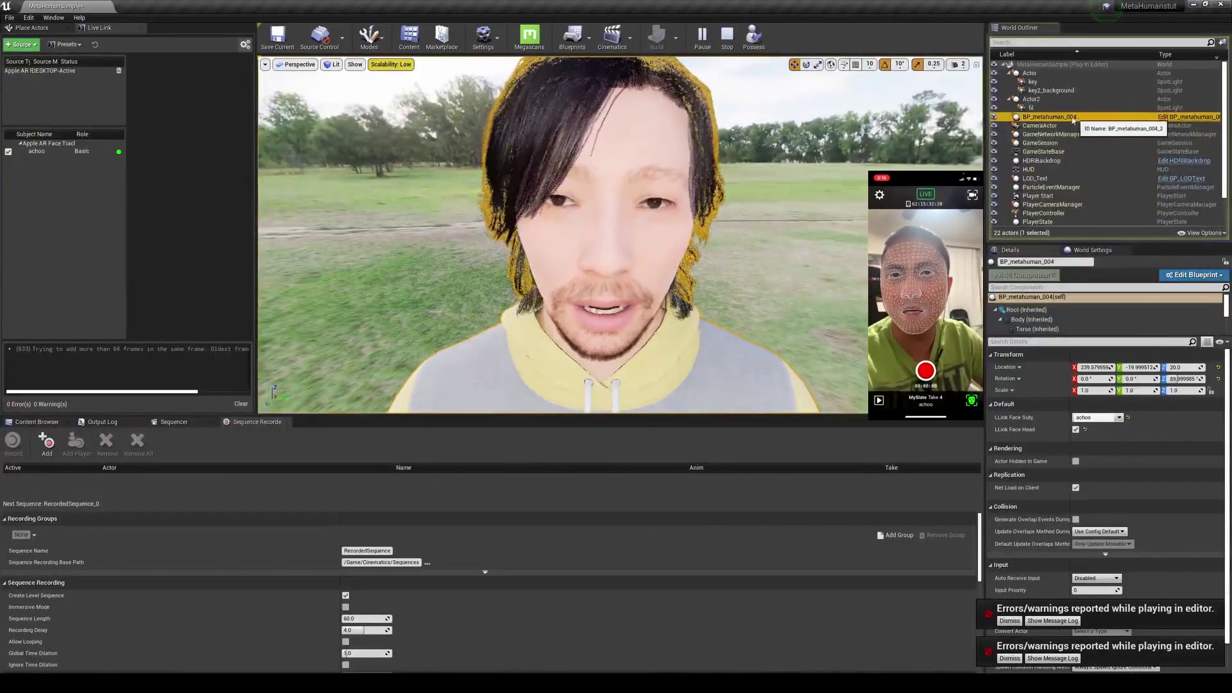
left_click(46, 442)
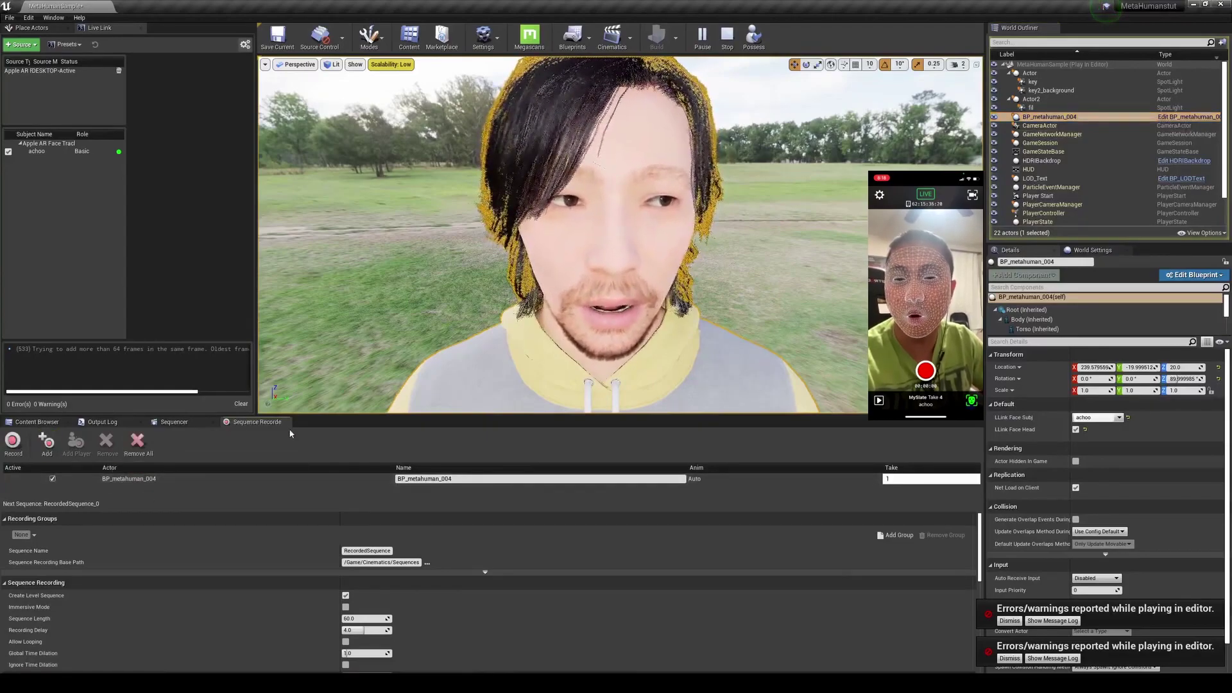
left_click(13, 443)
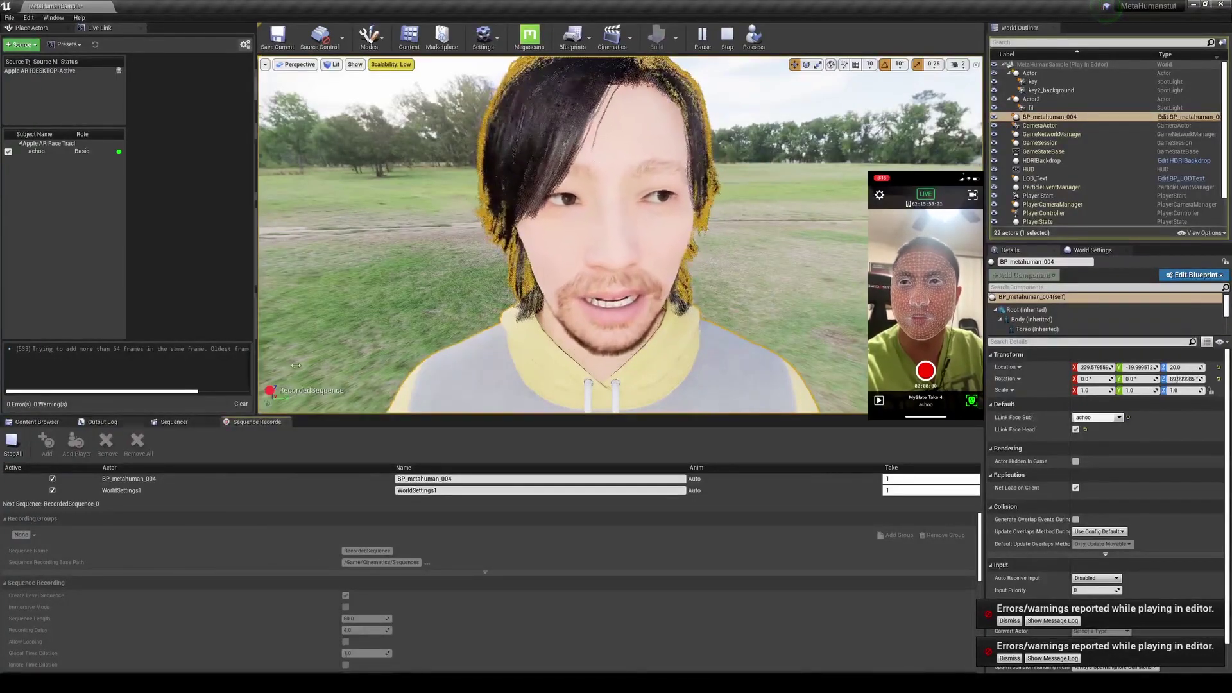
- Stop the recording, dismiss the Message Log and error notice, and open the saved 514-frame RecordedSequence
left_click(729, 48)
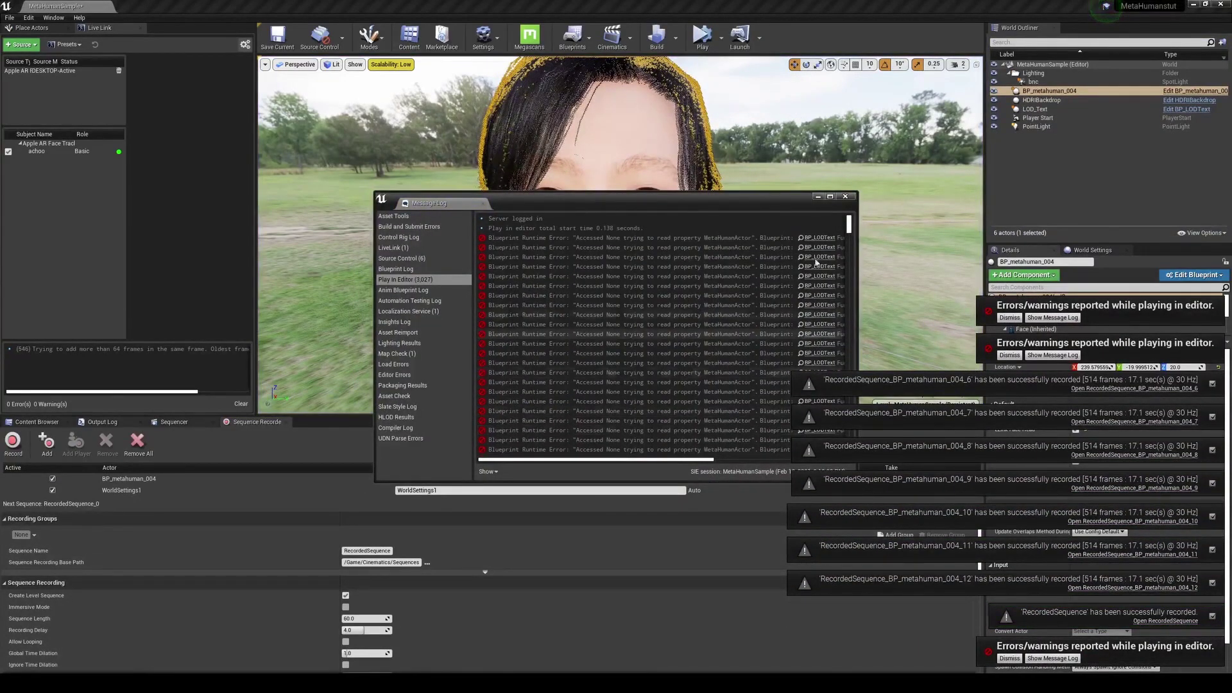
left_click(819, 197)
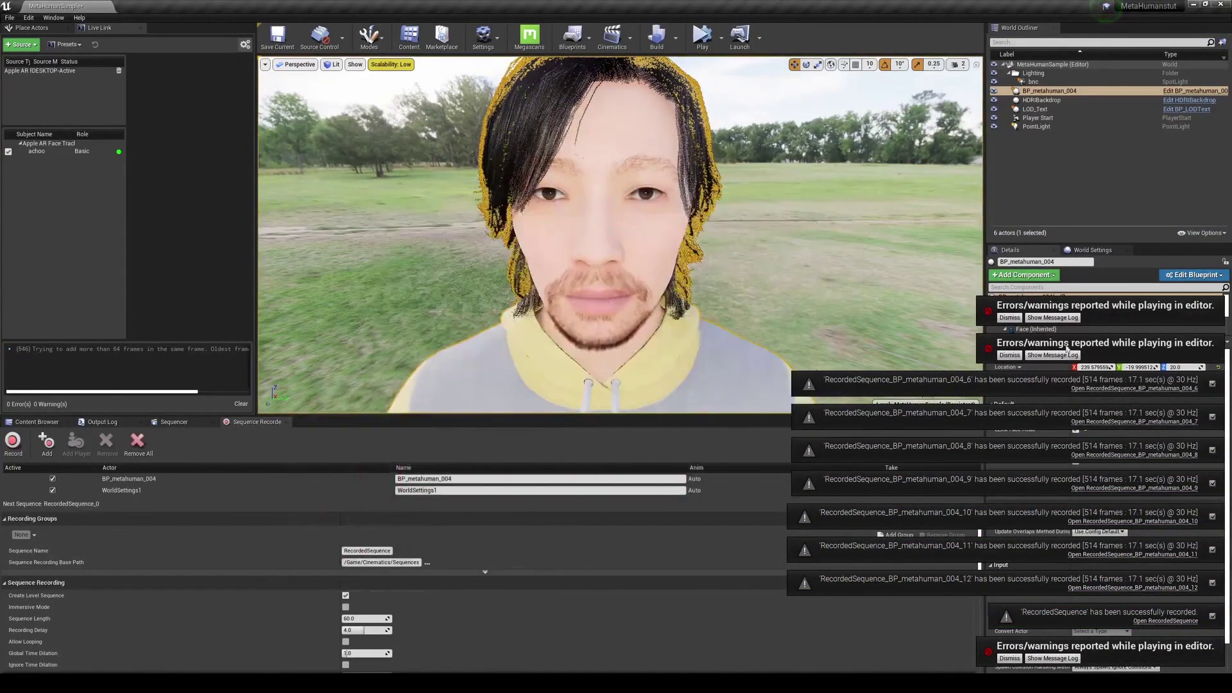
left_click(1010, 659)
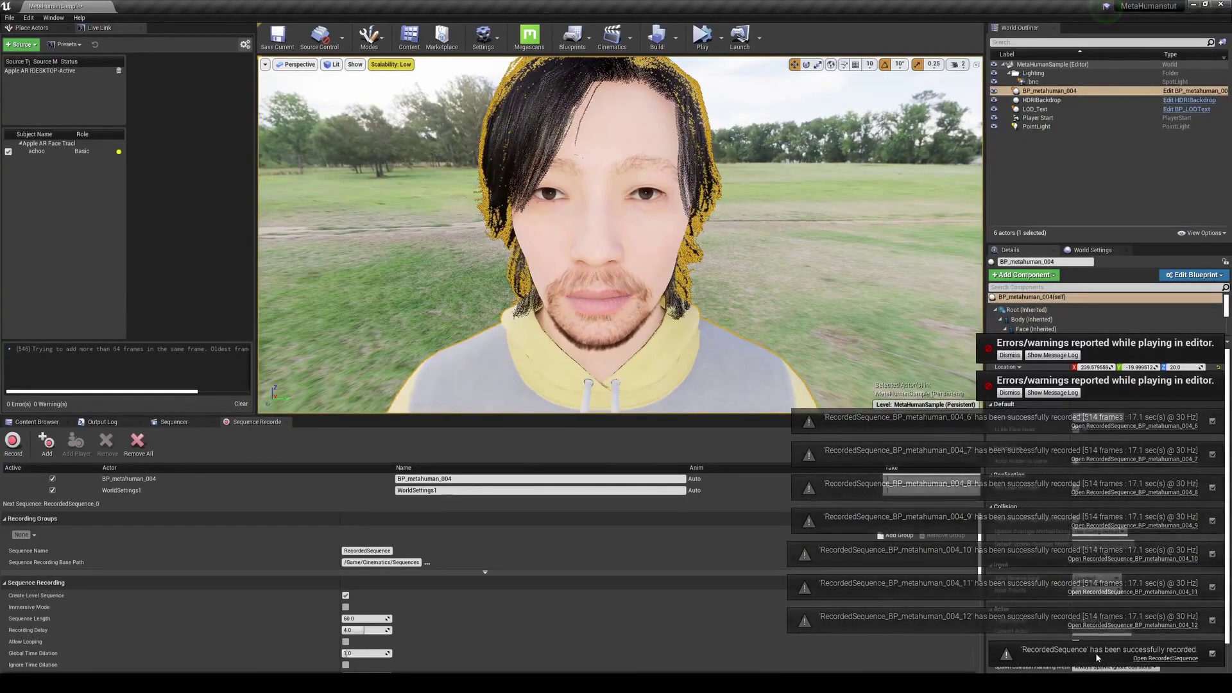
left_click(1159, 660)
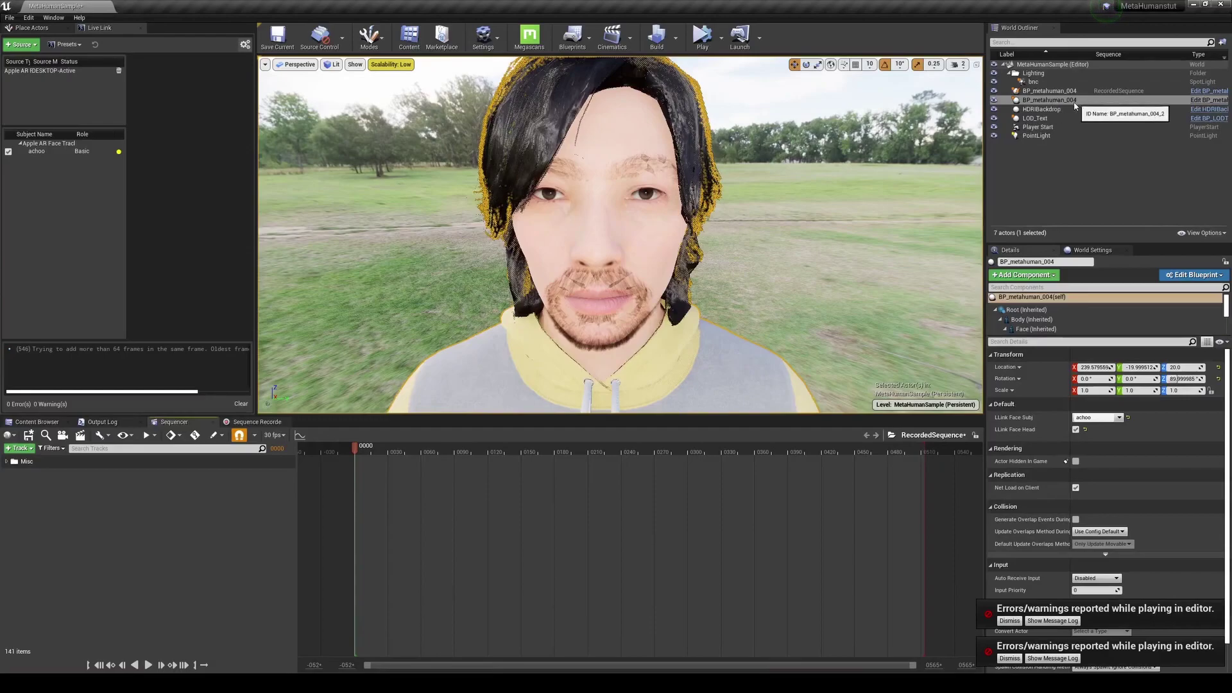
- Hide the duplicate MetaHuman in game, then expand BP_metahuman_004's recorded tracks and select Face
left_click(1111, 99)
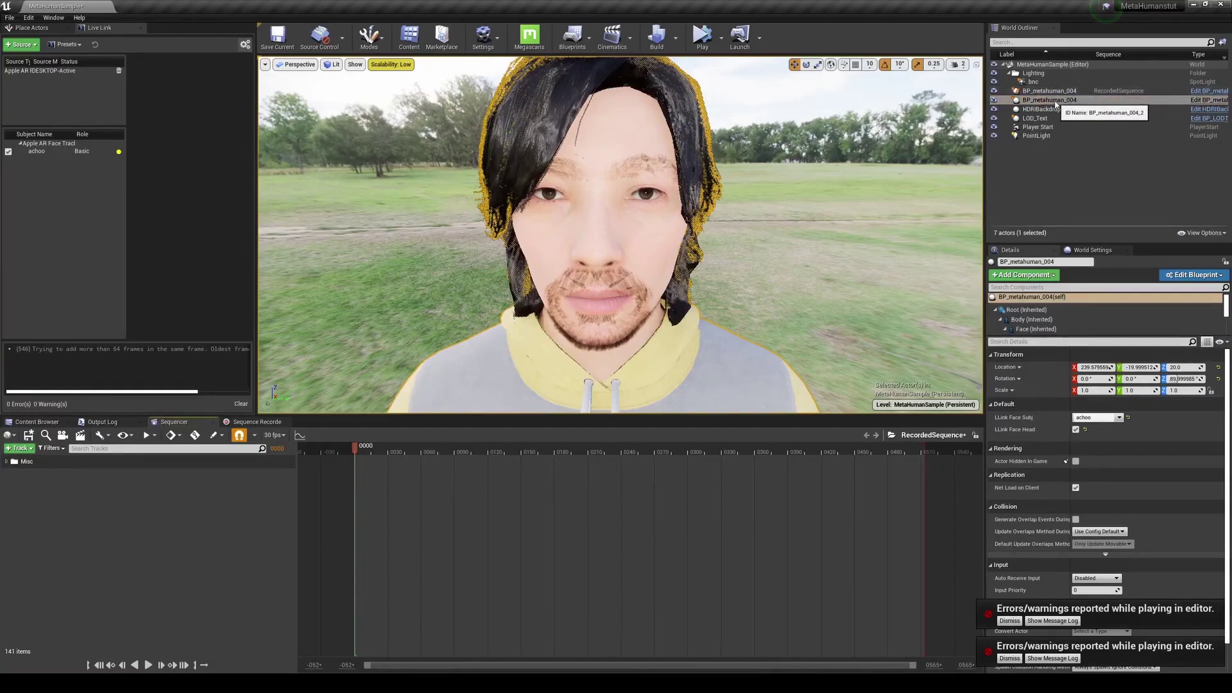
left_click(1034, 100)
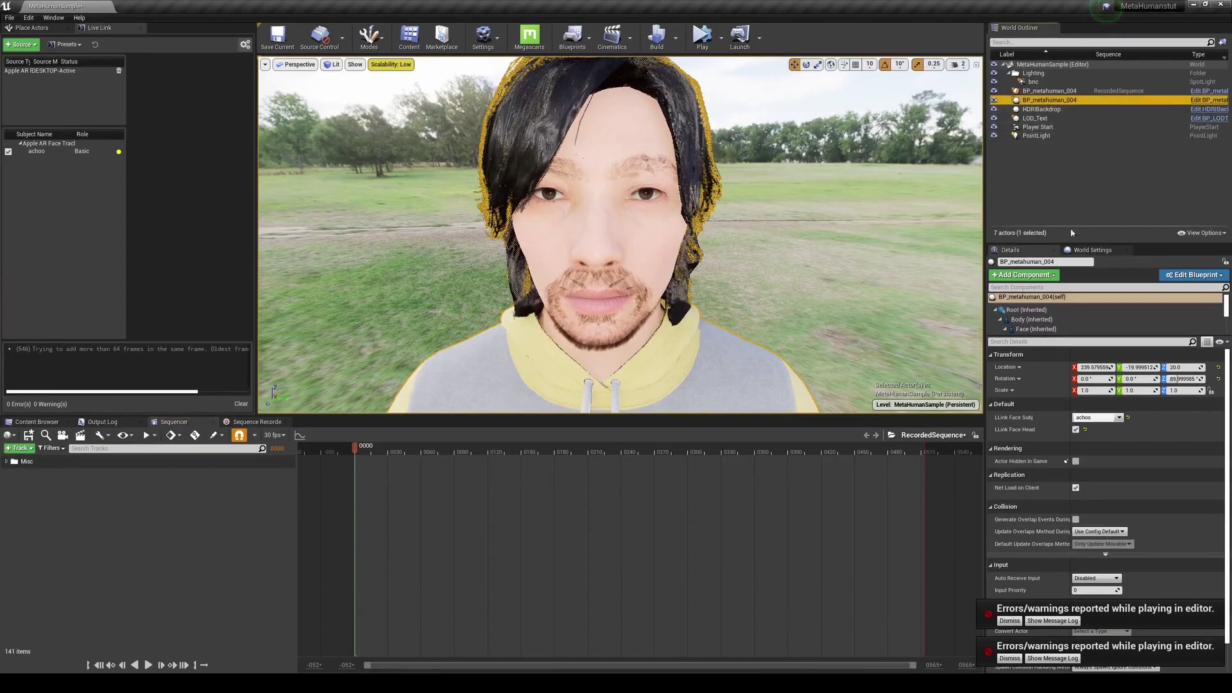
left_click(1075, 461)
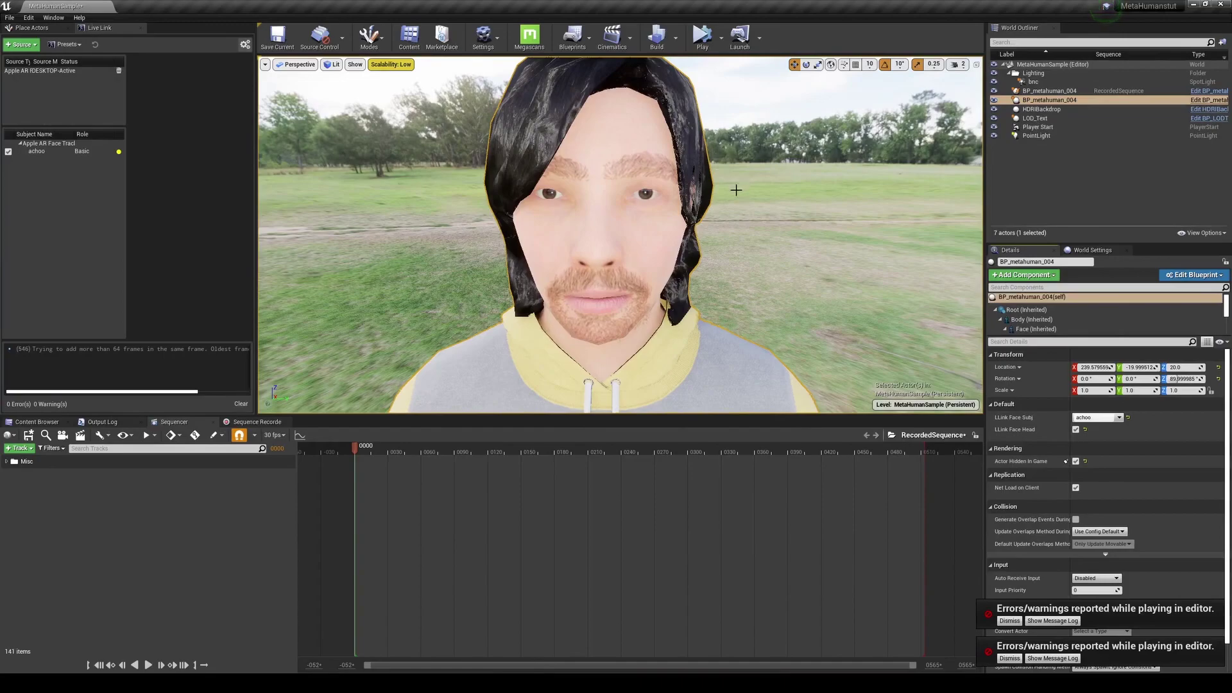
left_click(7, 462)
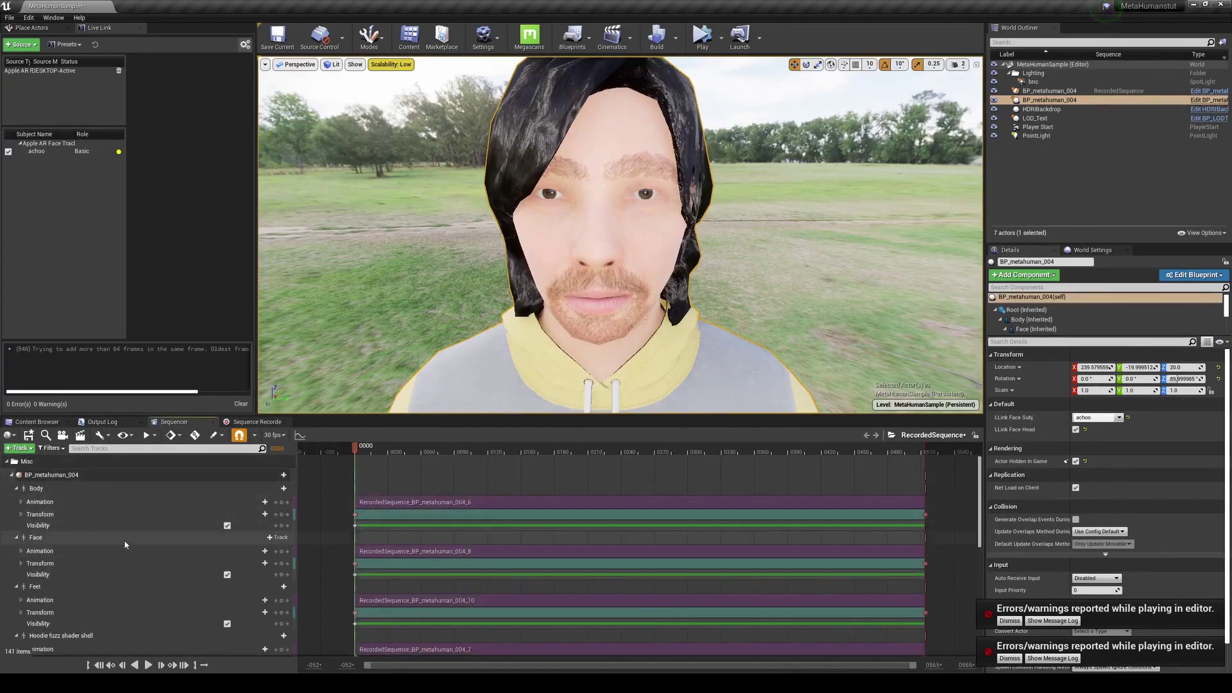
left_click(70, 544)
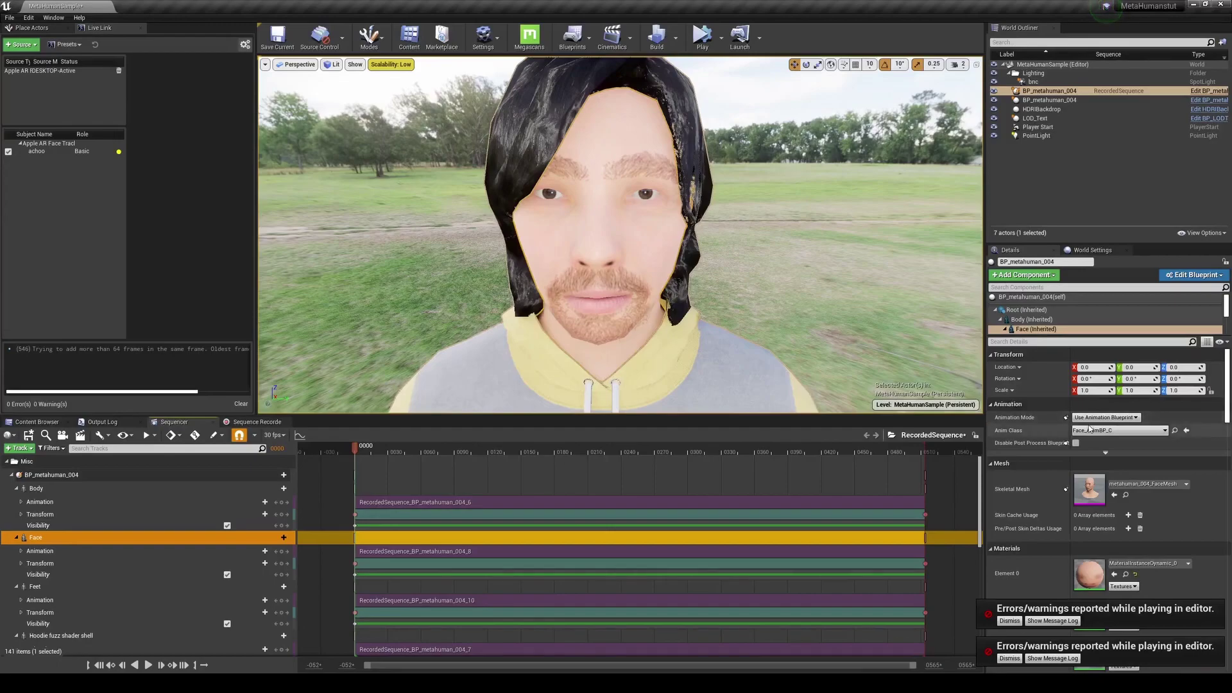
- Key the Face's Animation Mode as Use Custom Mode and preview the animation at frame 0052
left_click(1120, 418)
left_click(1097, 438)
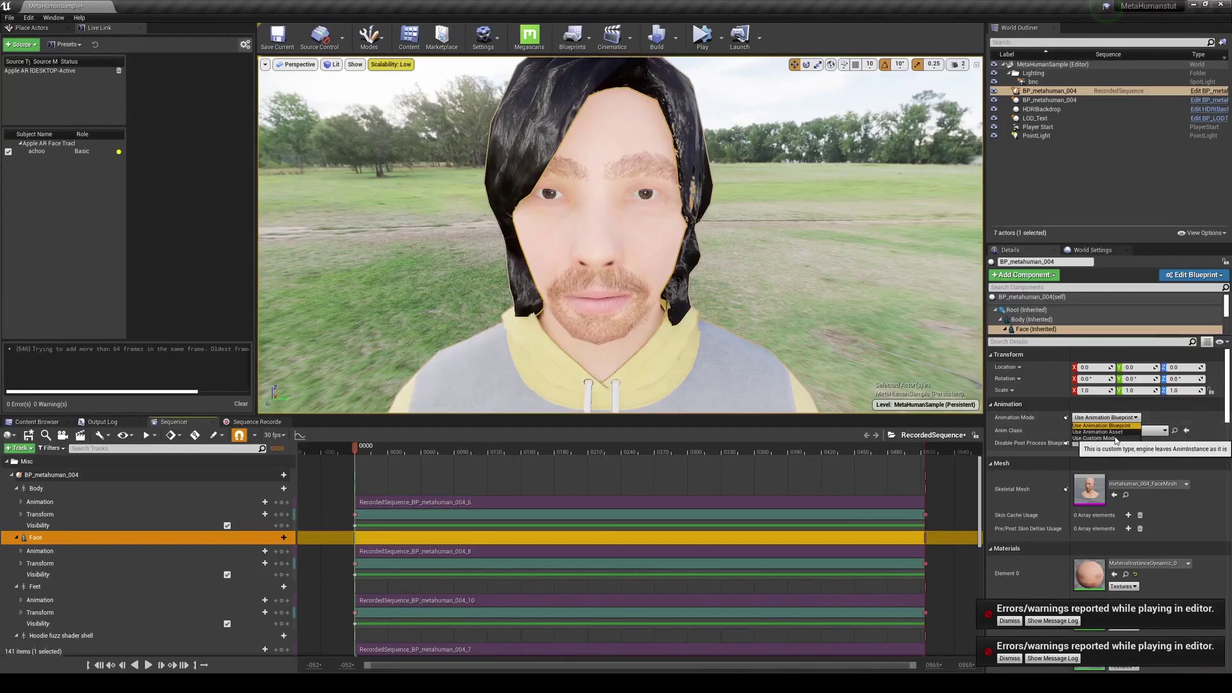
left_click(1067, 418)
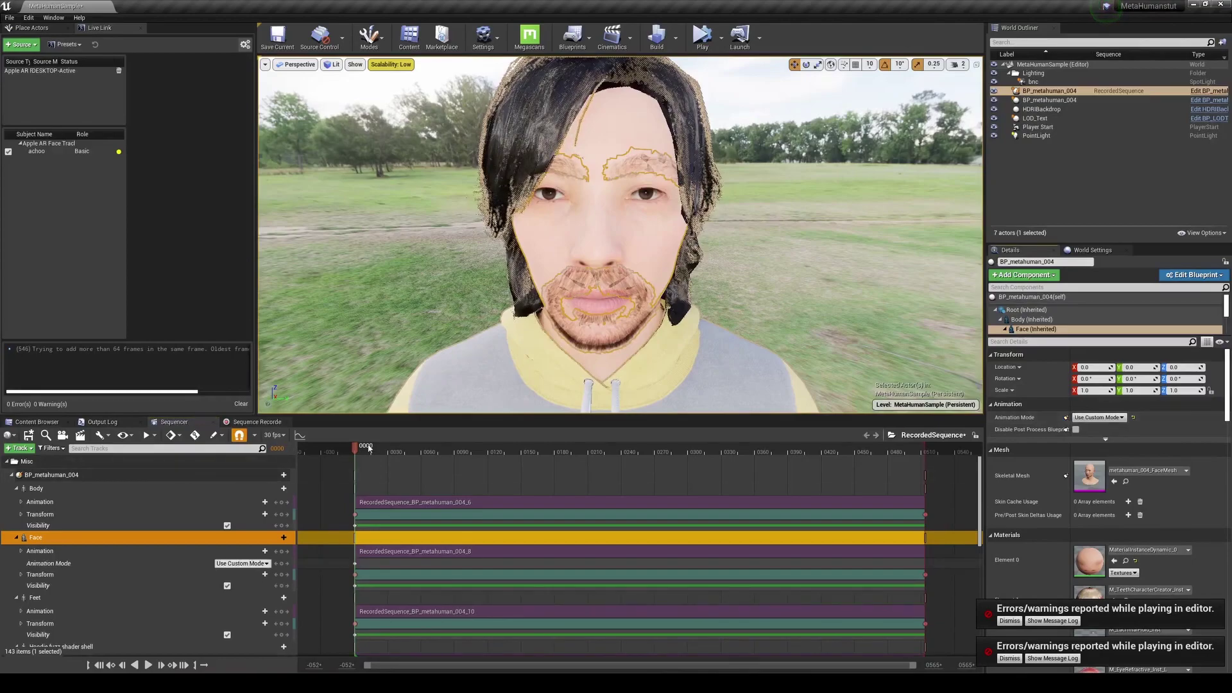
left_click_drag(357, 453, 414, 452)
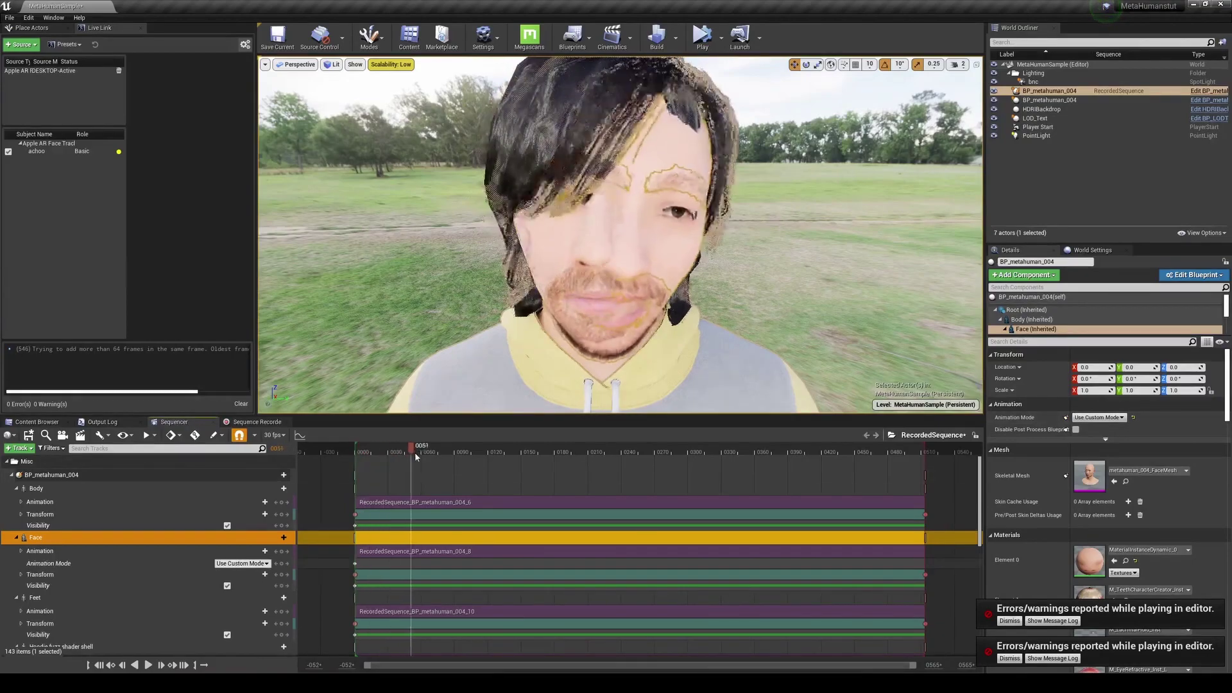
- Hide the overlapping duplicate BP_metahuman_004 and scrub further into the take
left_click(1048, 100)
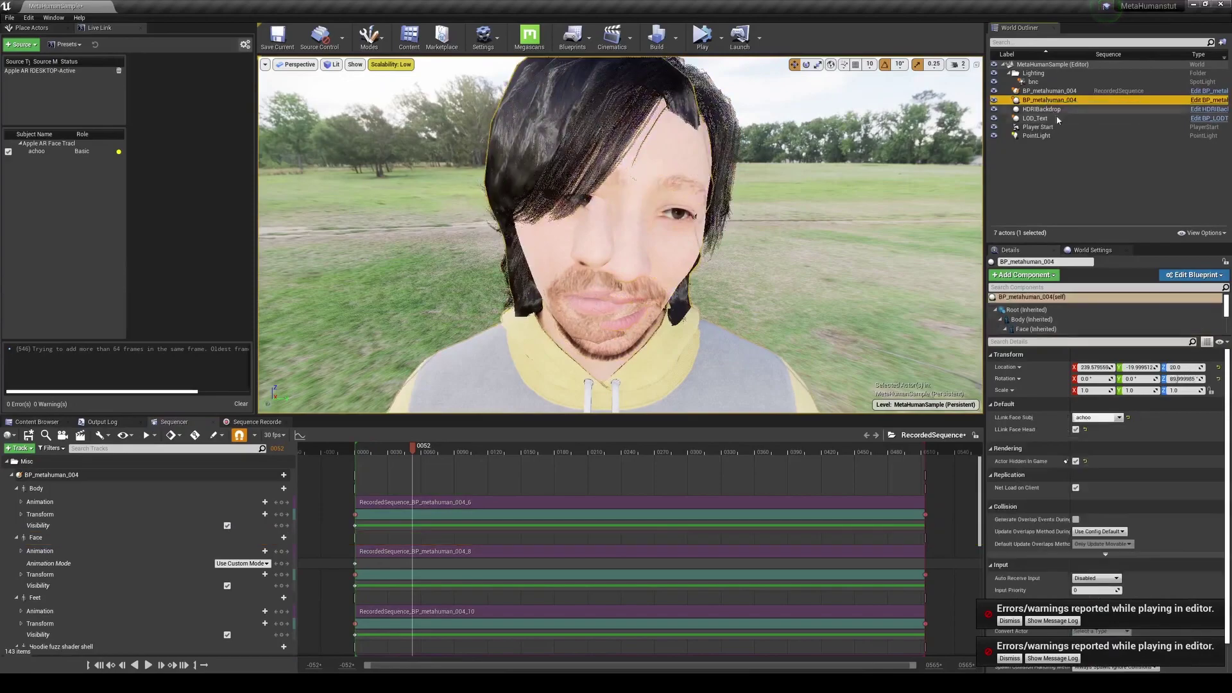
left_click(994, 100)
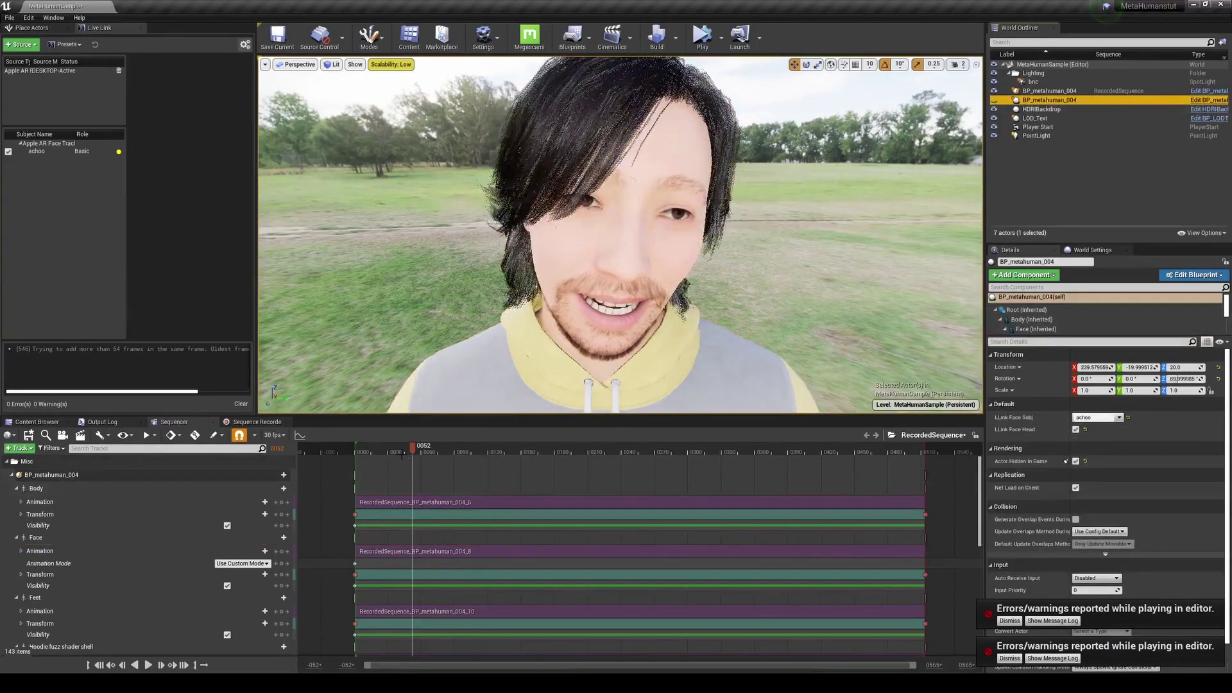
mouse_move(414, 451)
left_mouse_down()
mouse_move(680, 459)
mouse_move(445, 456)
left_mouse_up()
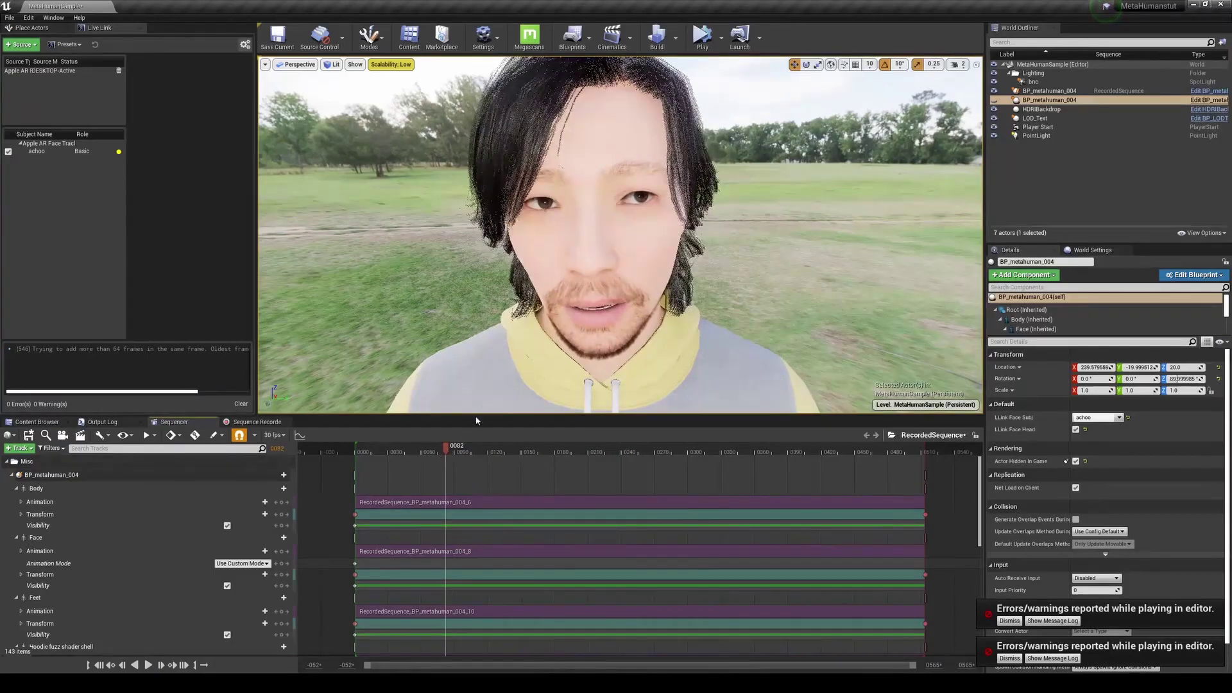
- Play the sequence briefly, then turn on Show FPS in the viewport options
key("space")
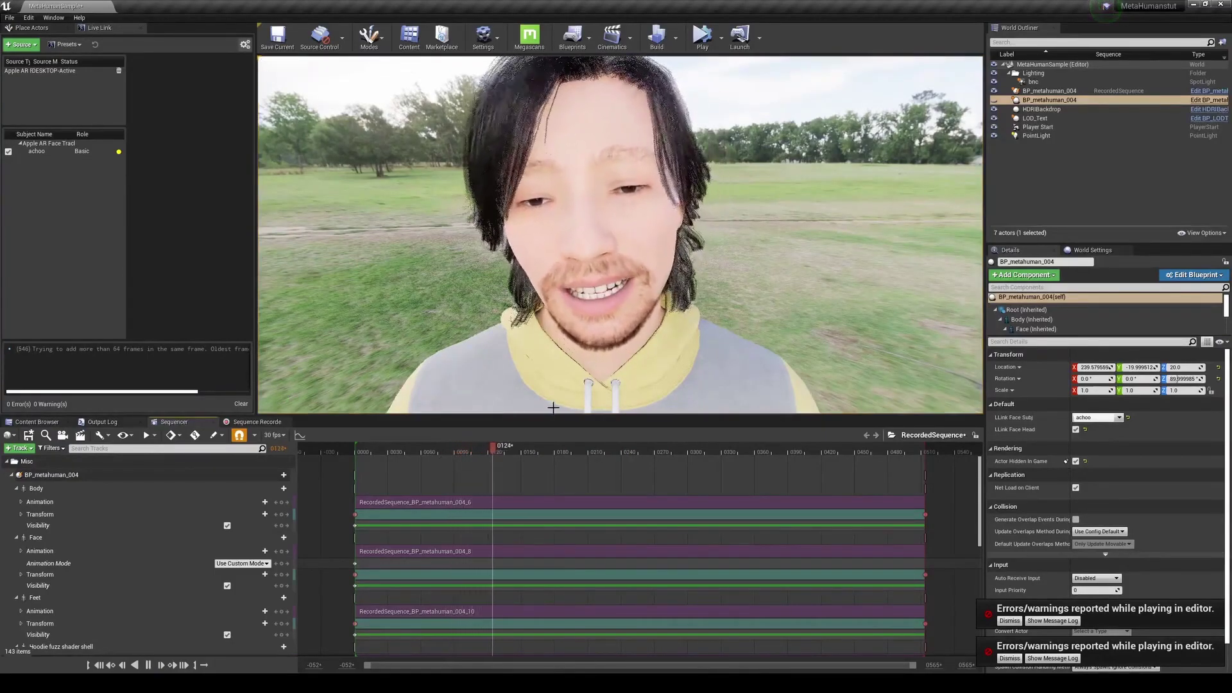
key("space")
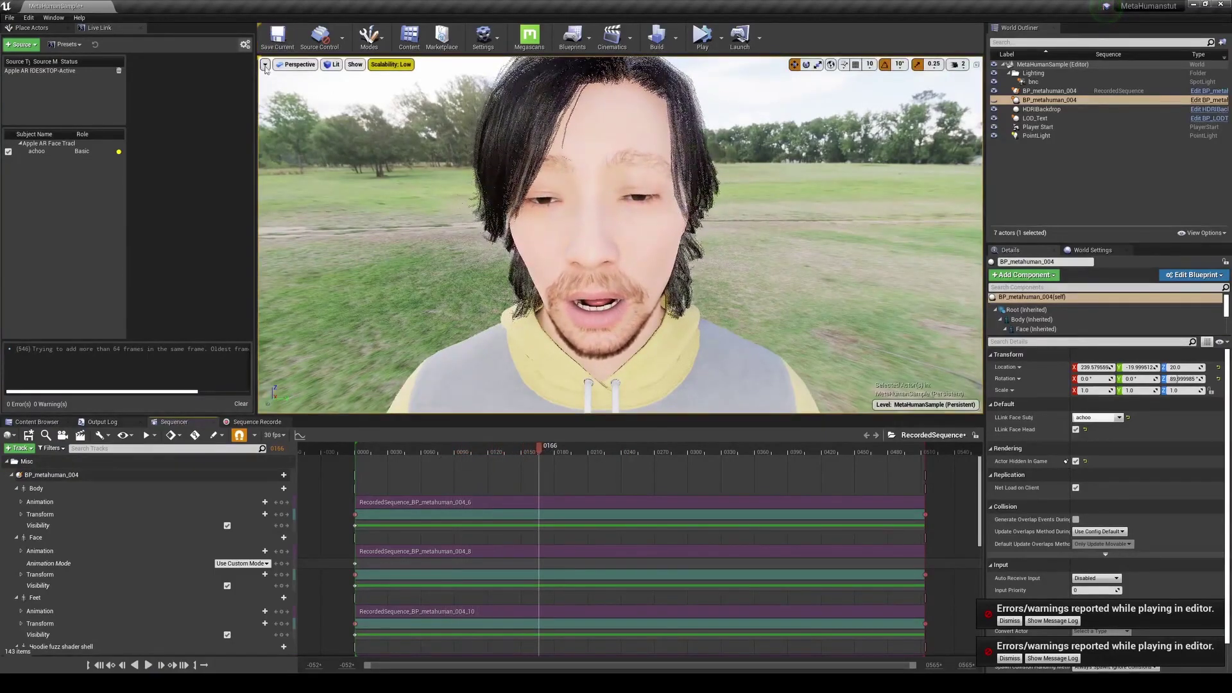
left_click(265, 64)
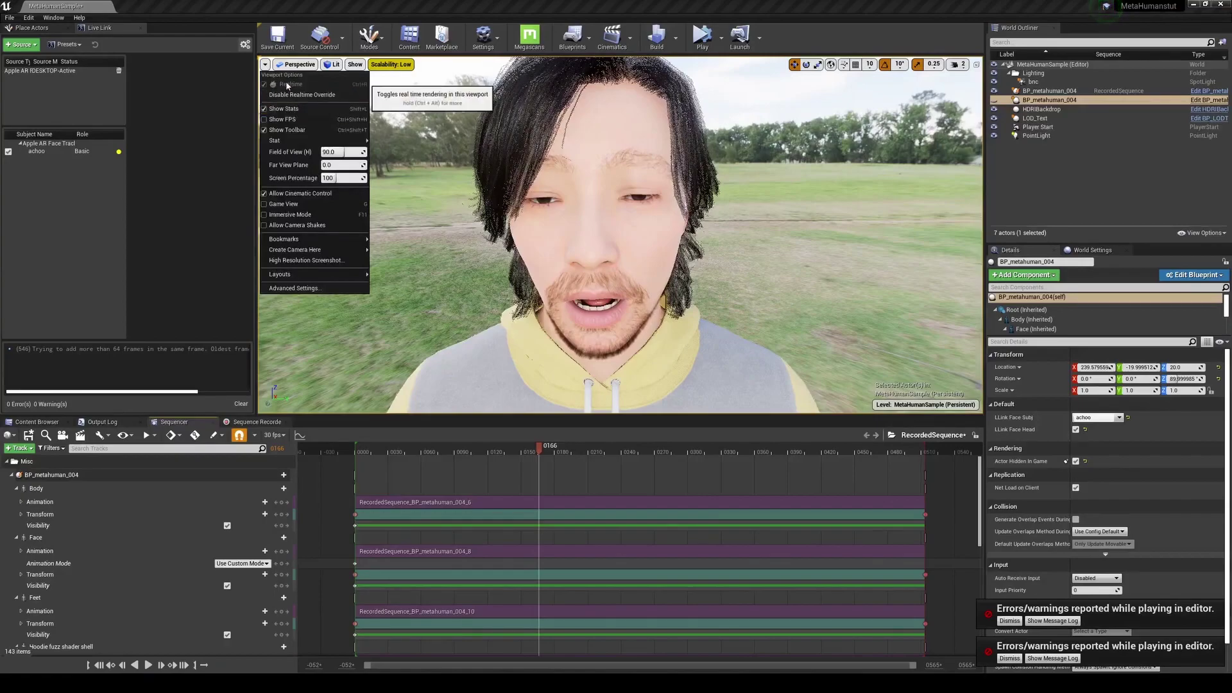
left_click(283, 119)
- Replay the take from near the start and move the viewport camera closer to the head
left_click_drag(541, 448, 363, 458)
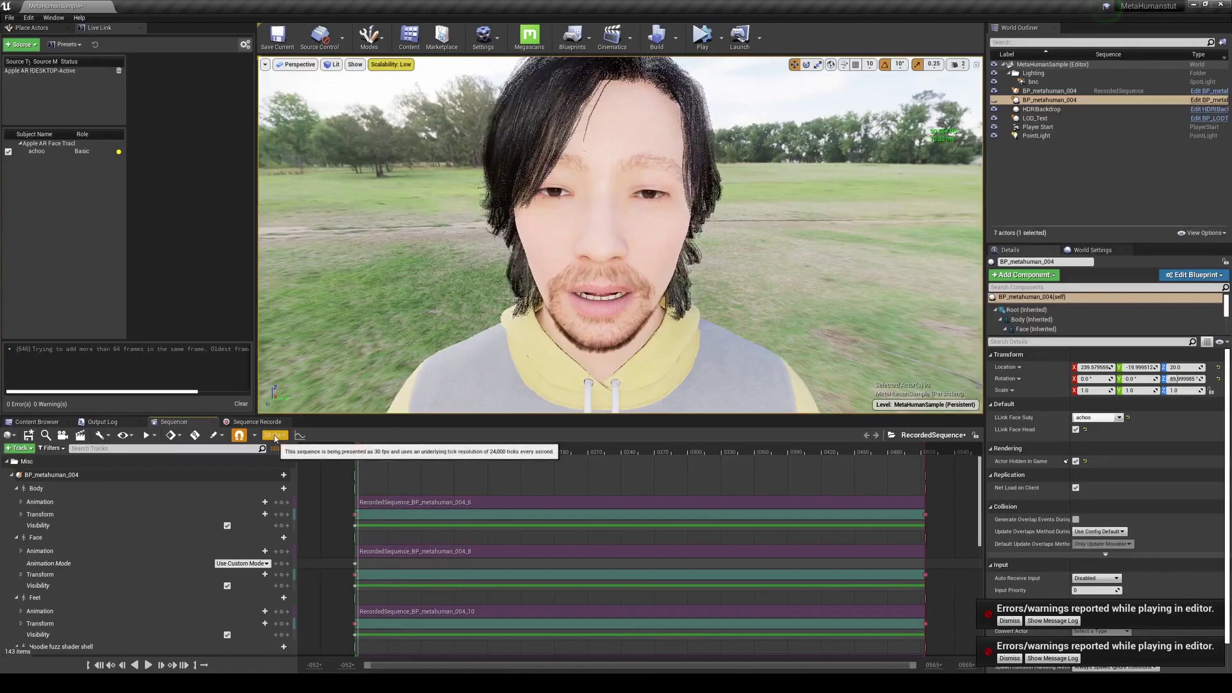
key("space")
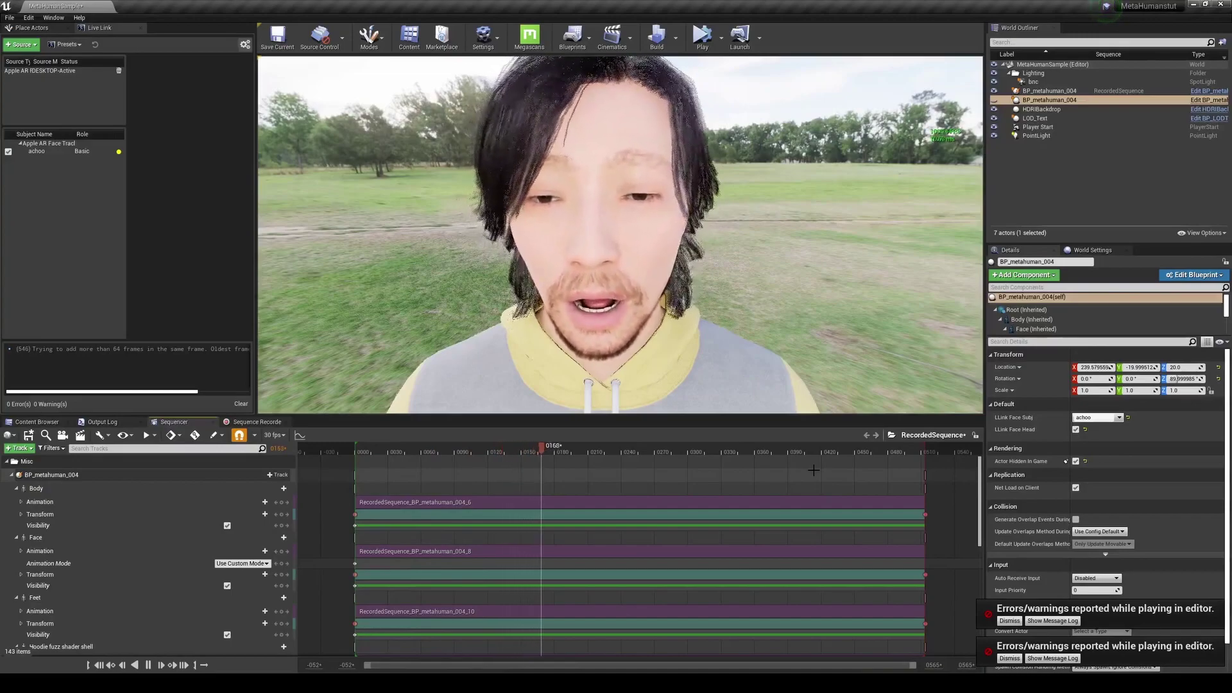
key("space")
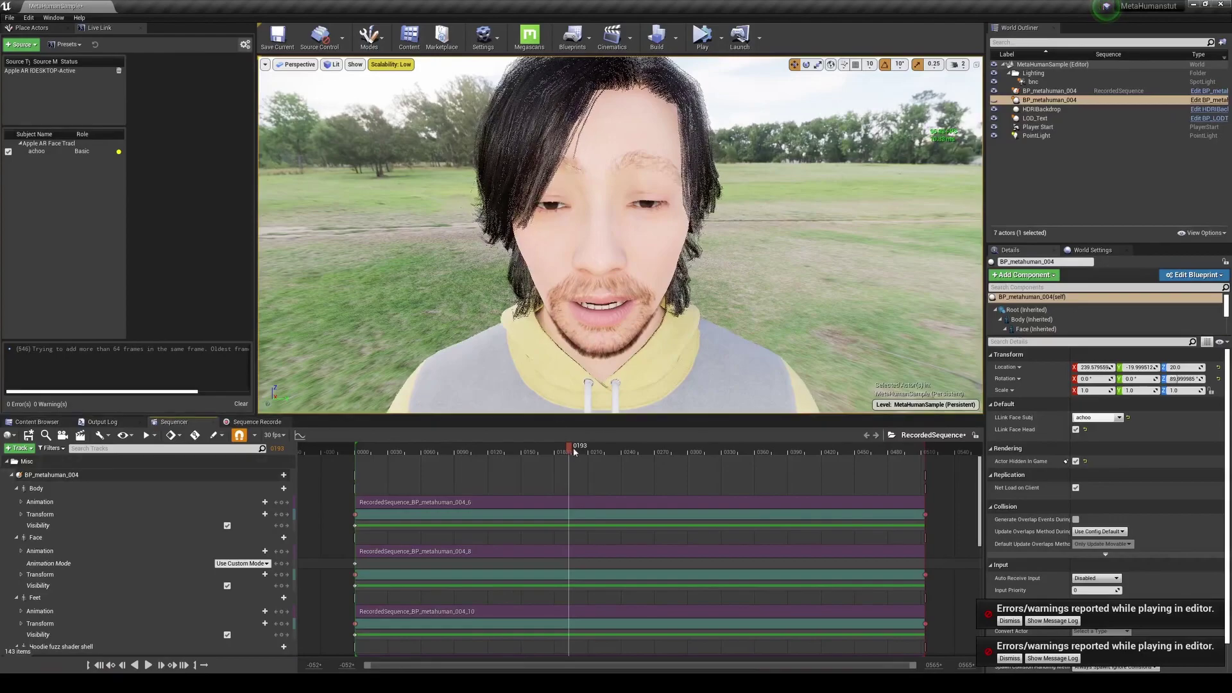
right_click_drag(322, 103, 322, 103)
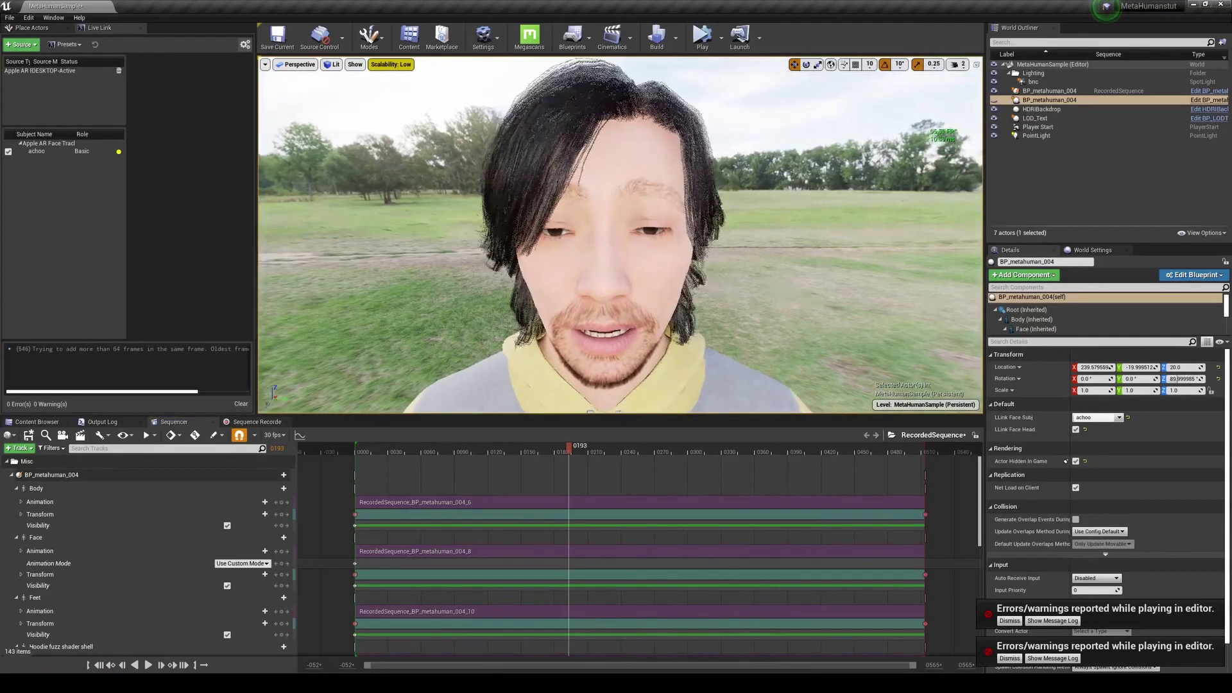
- Set viewport scalability to Cinematic, rewind the sequence to frame 0004, and toggle the FPS readout
left_click(391, 64)
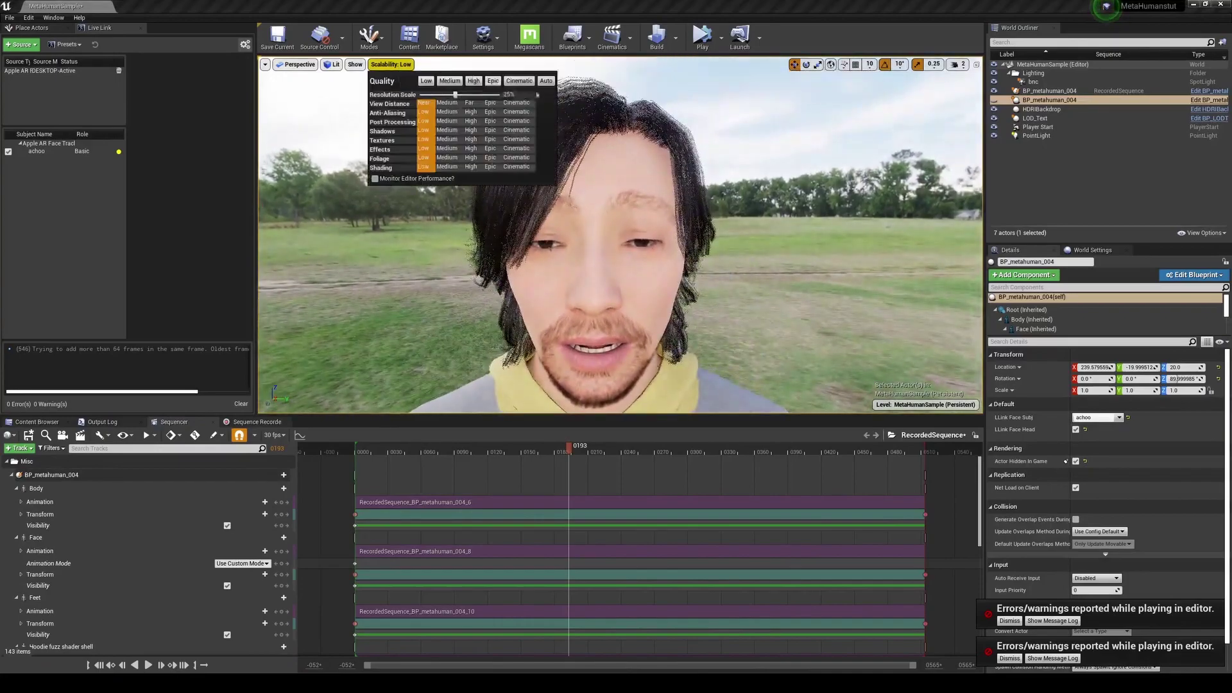
left_click(520, 81)
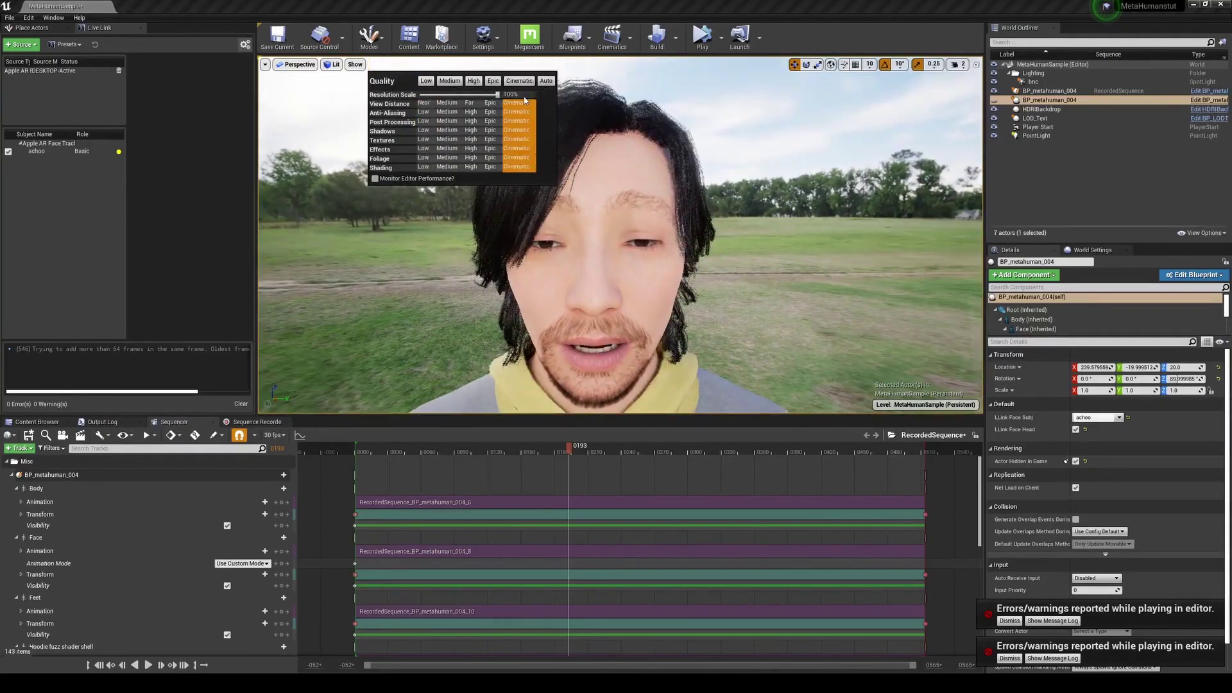
left_click(358, 444)
left_click(264, 64)
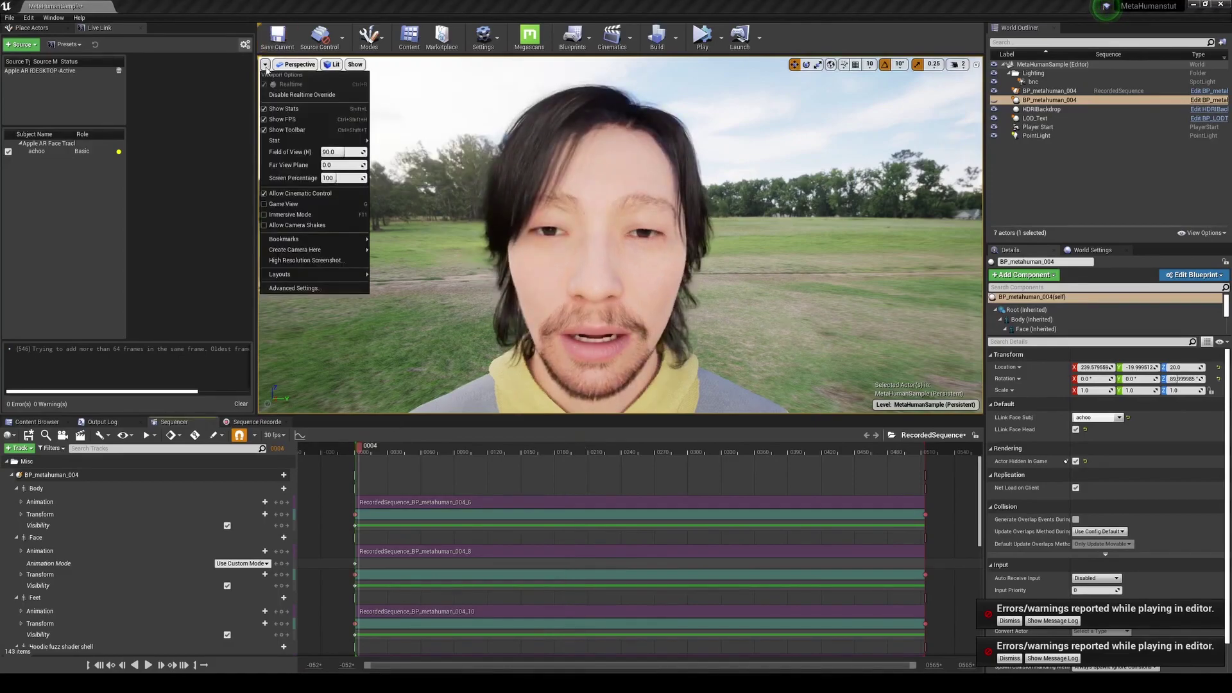
left_click(361, 451)
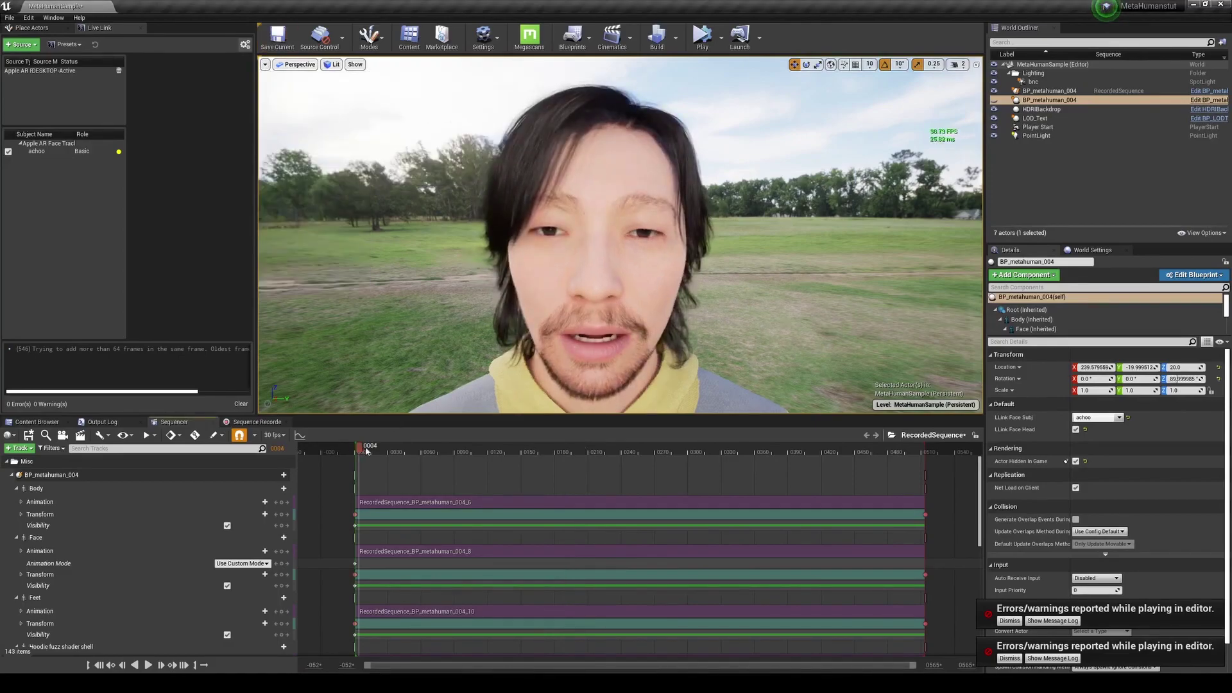
- Play the take at Cinematic quality to frame 0186, then frame the MetaHuman's face in a centred close-up
key("space")
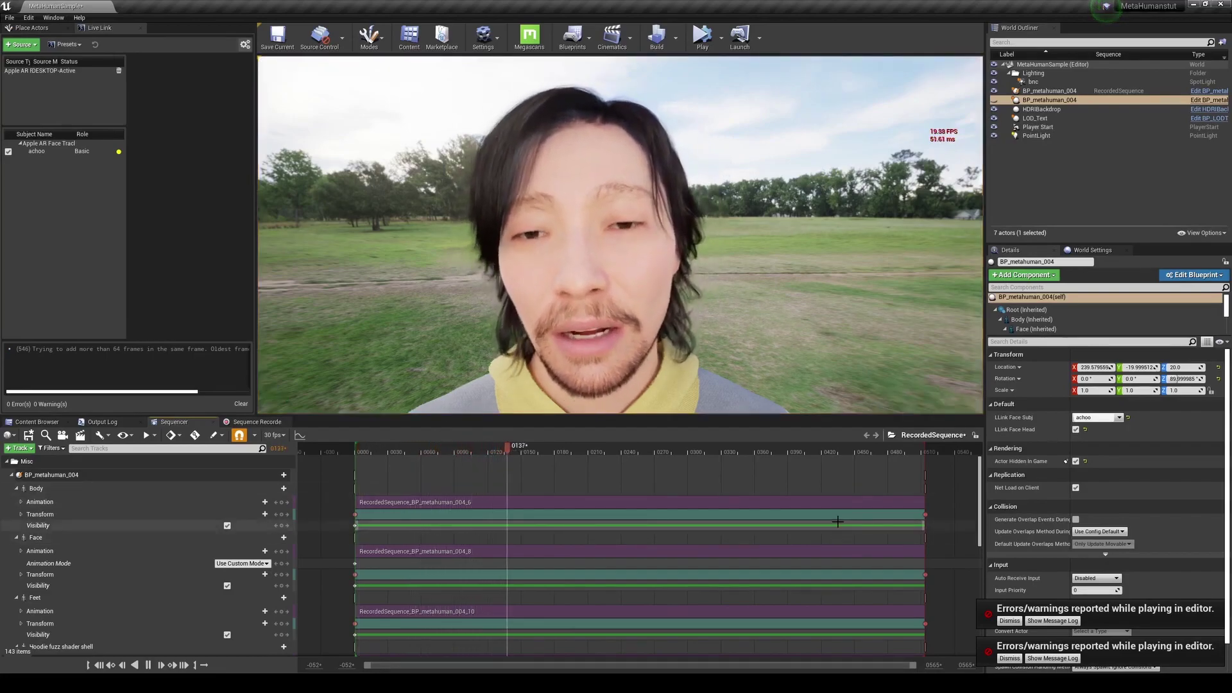
key("space")
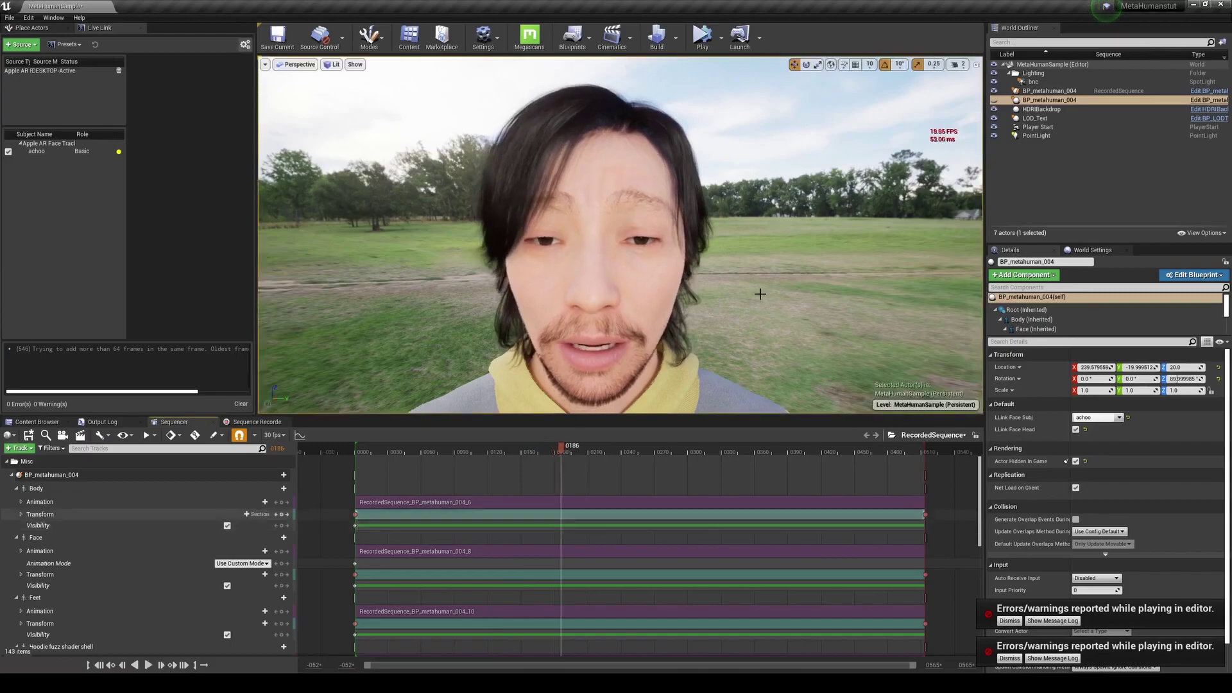
right_click_drag(596, 404, 597, 365)
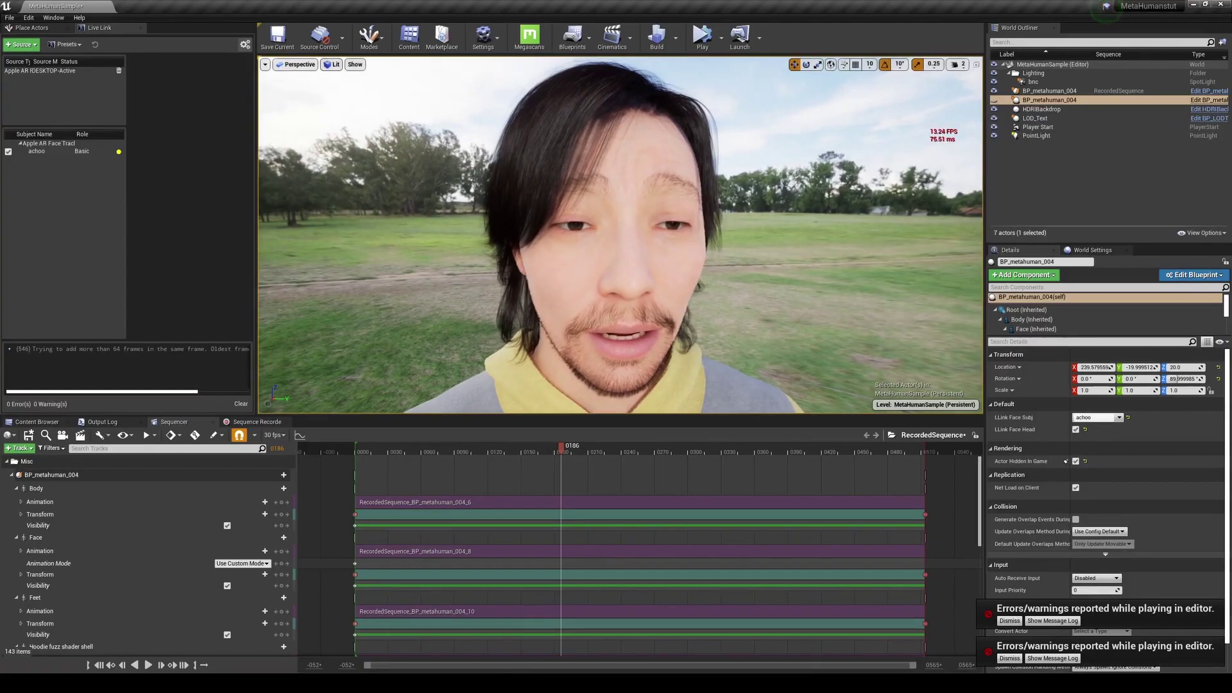
right_click_drag(597, 366, 597, 340)
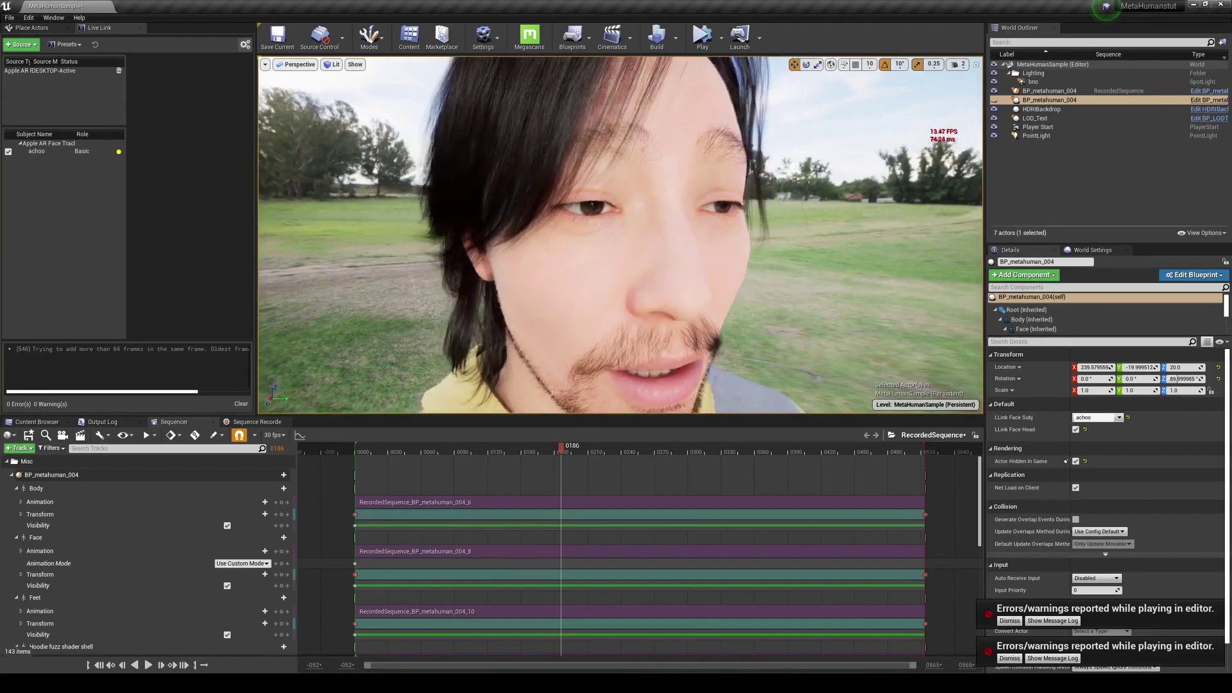
right_click_drag(597, 341, 597, 360)
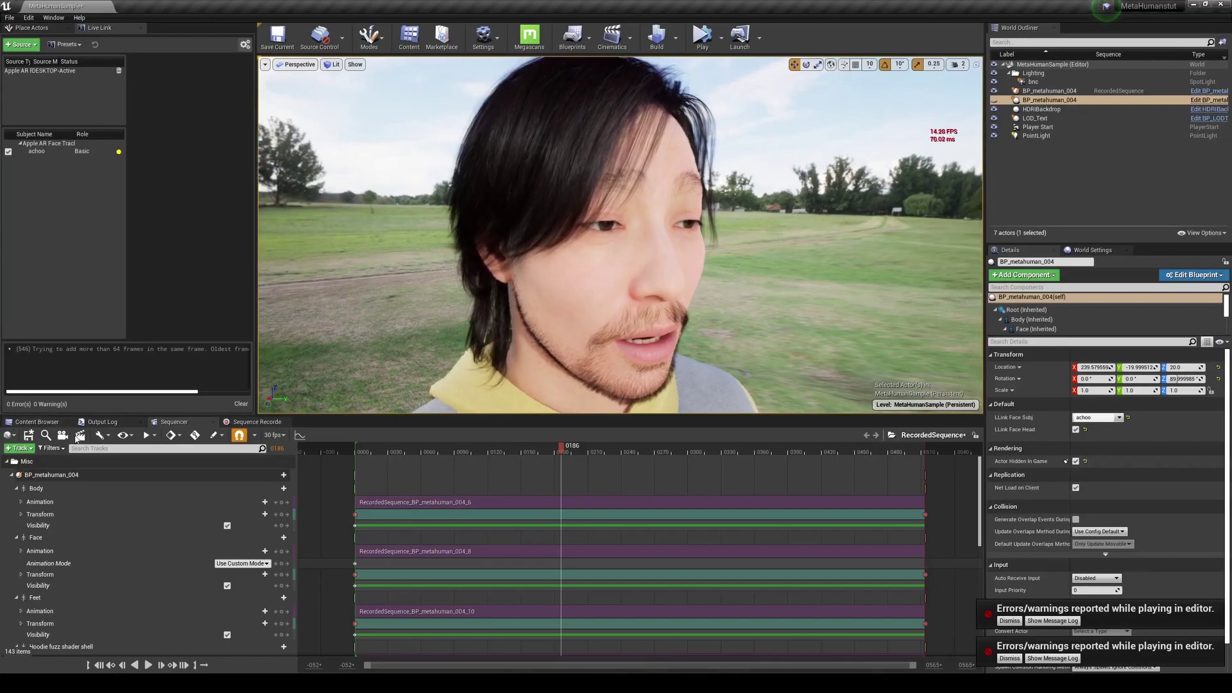
left_click(81, 436)
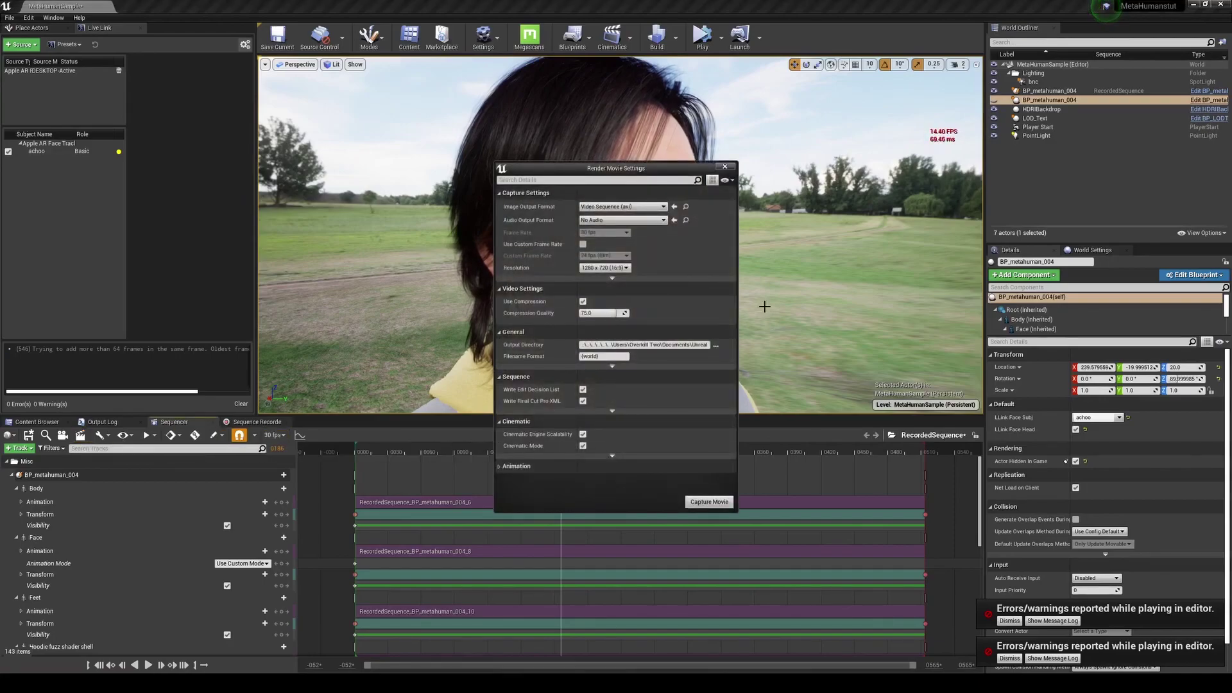
key("Escape")
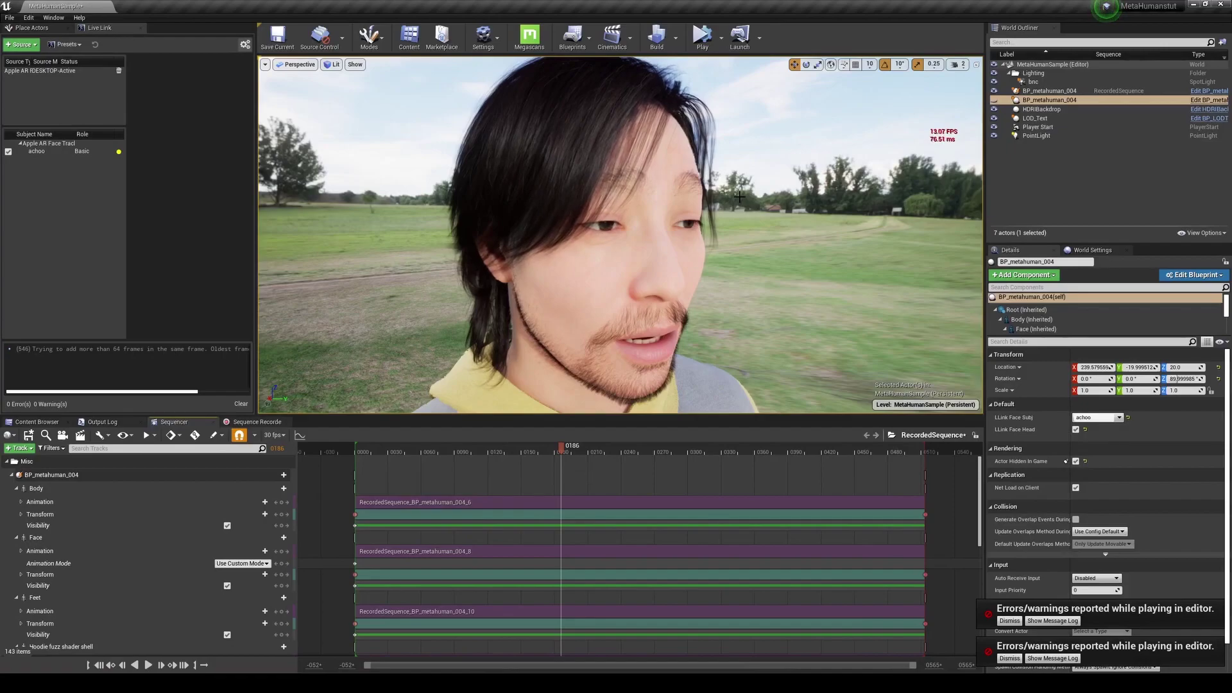